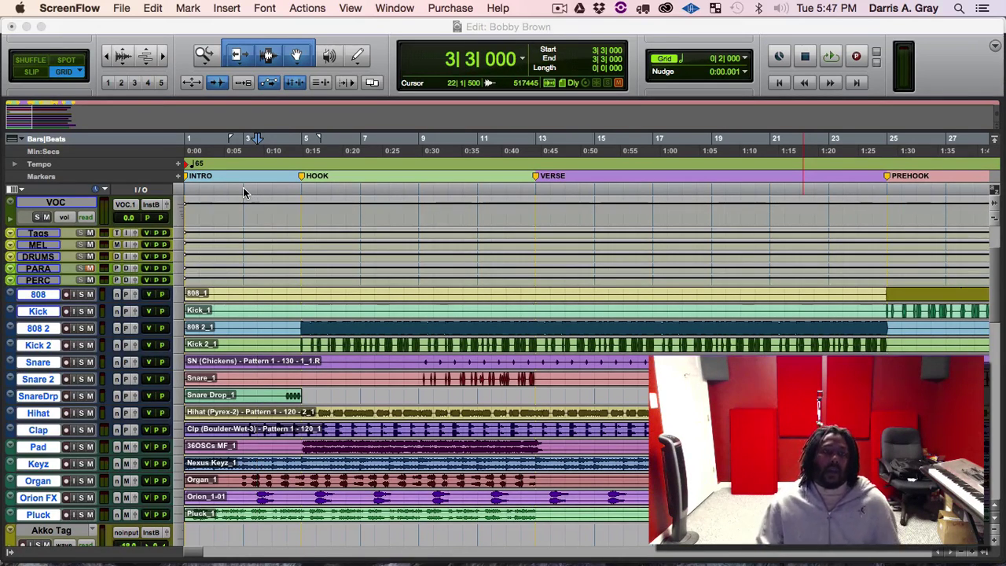
- Bring the Bobby Brown edit window to the front, with the cursor at bar 3
click(244, 193)
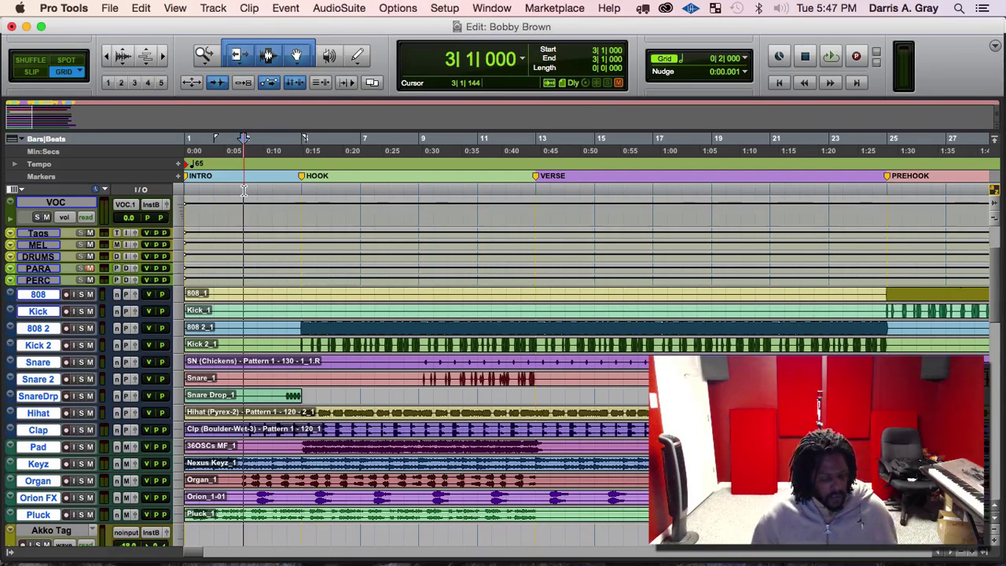
- Save the session and audition the beat from bar 3
key(super+s)
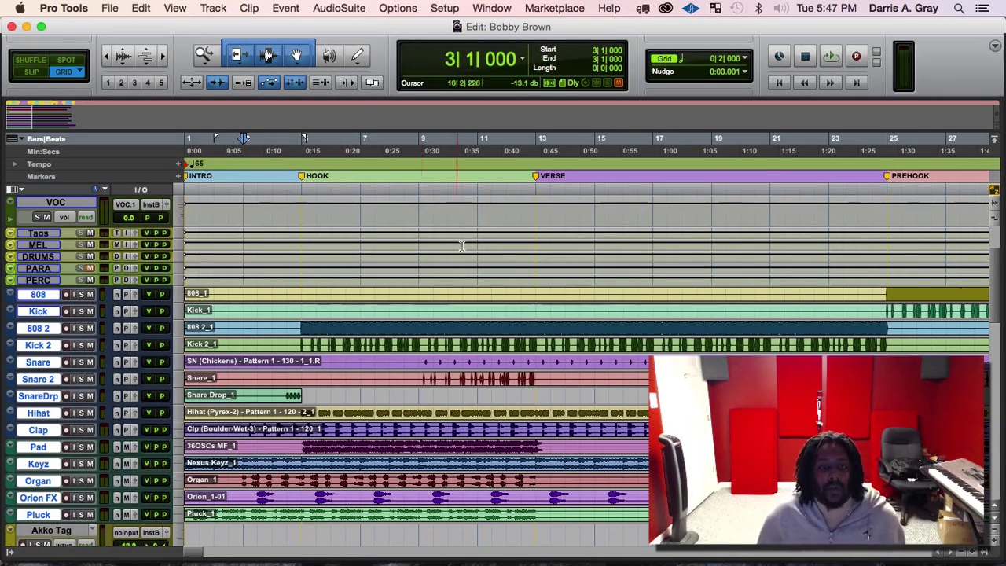
key(space)
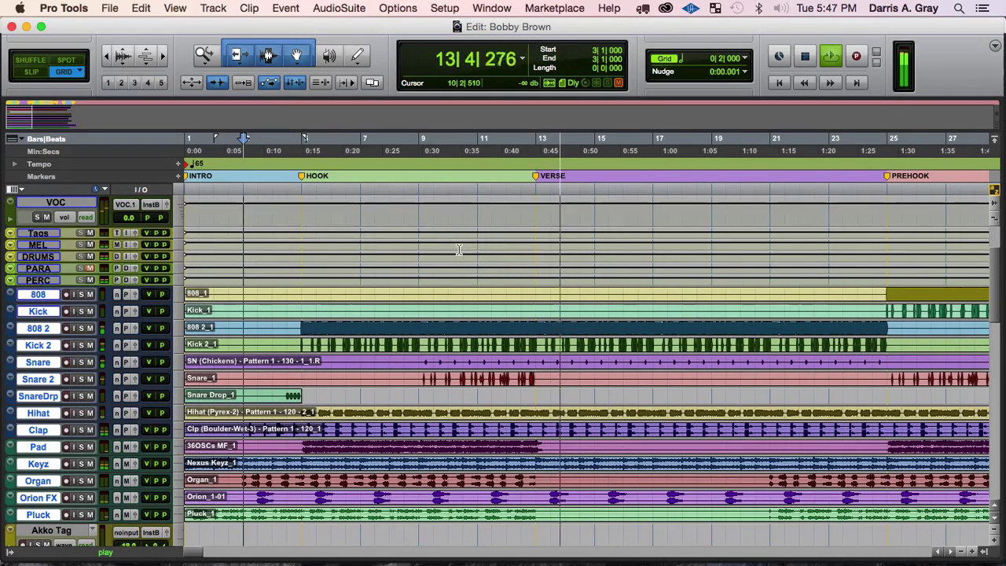
key(space)
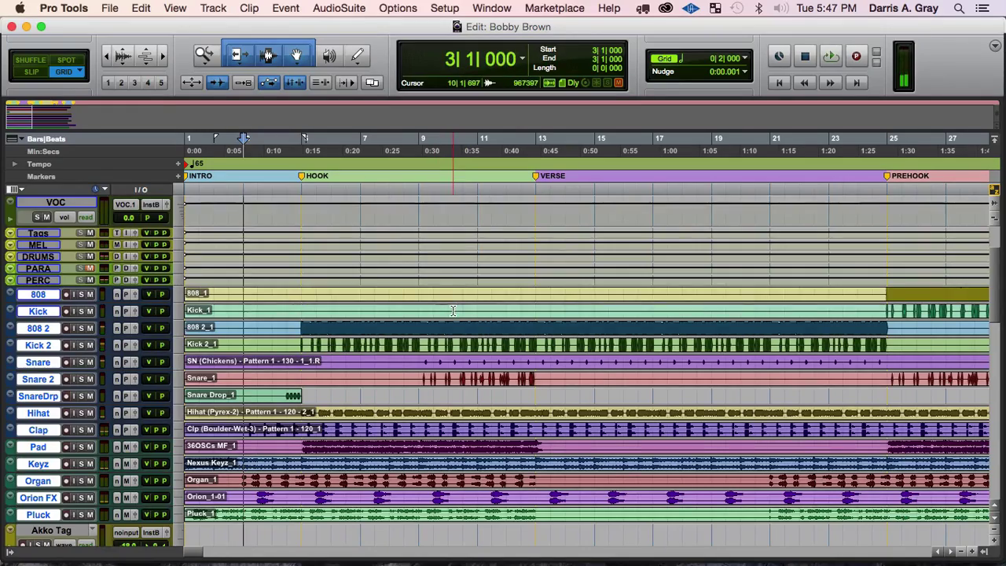
- Move the playback start to bar 4, beat 3 and save the session again
scroll(453, 311, down, 10)
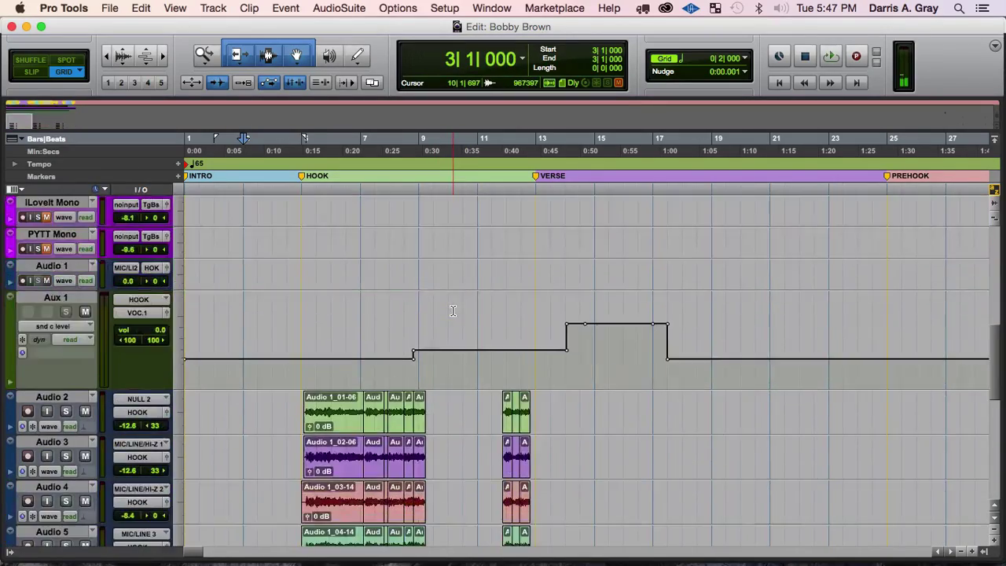
scroll(453, 310, down, 5)
scroll(453, 310, up, 15)
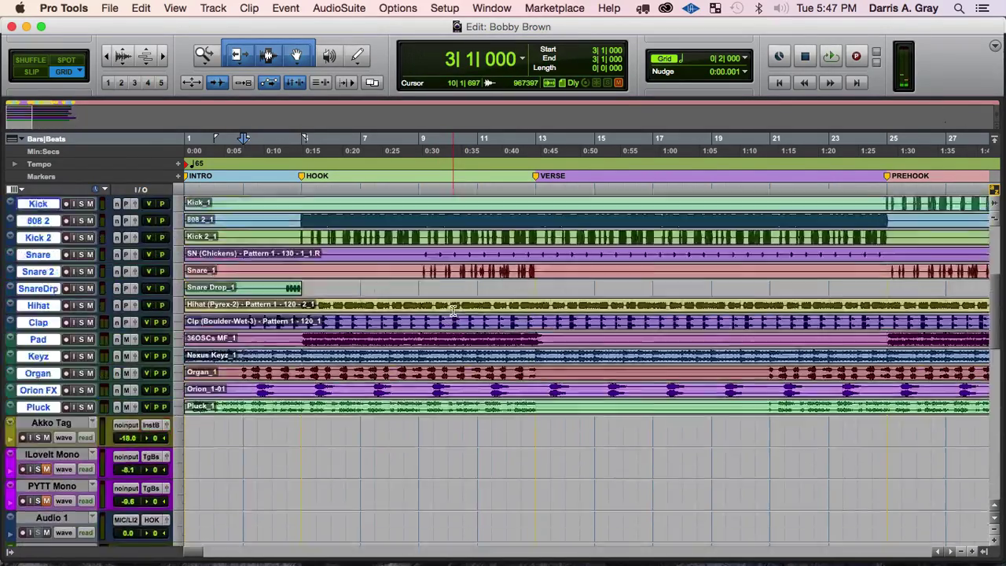
scroll(452, 311, up, 4)
click(359, 190)
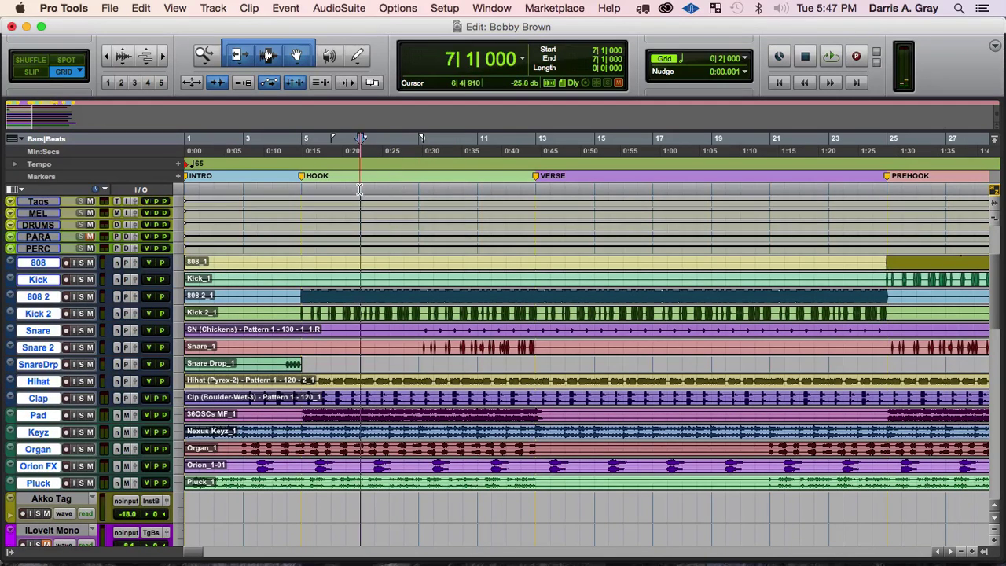
key(super+bracketright)
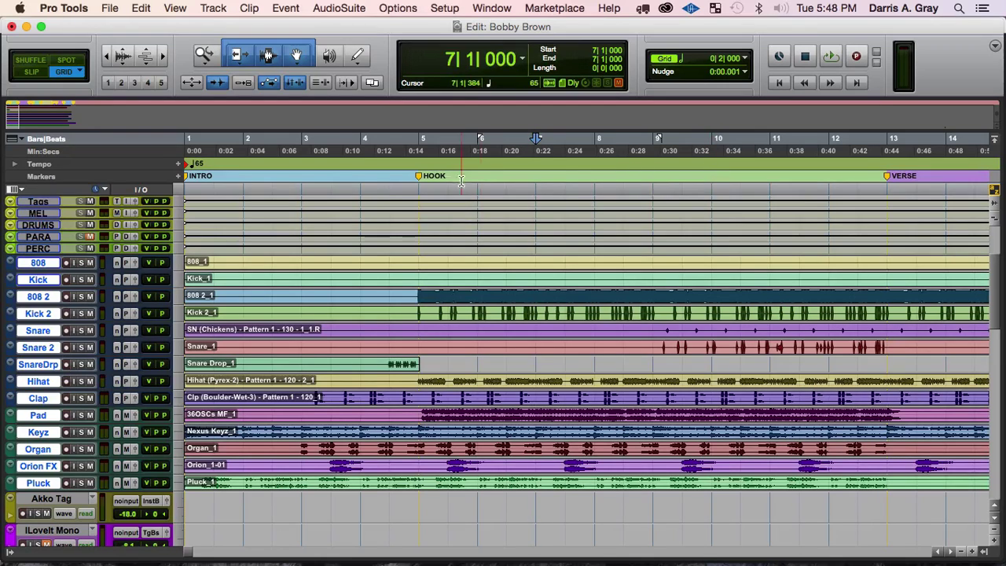
click(401, 189)
key(super+s)
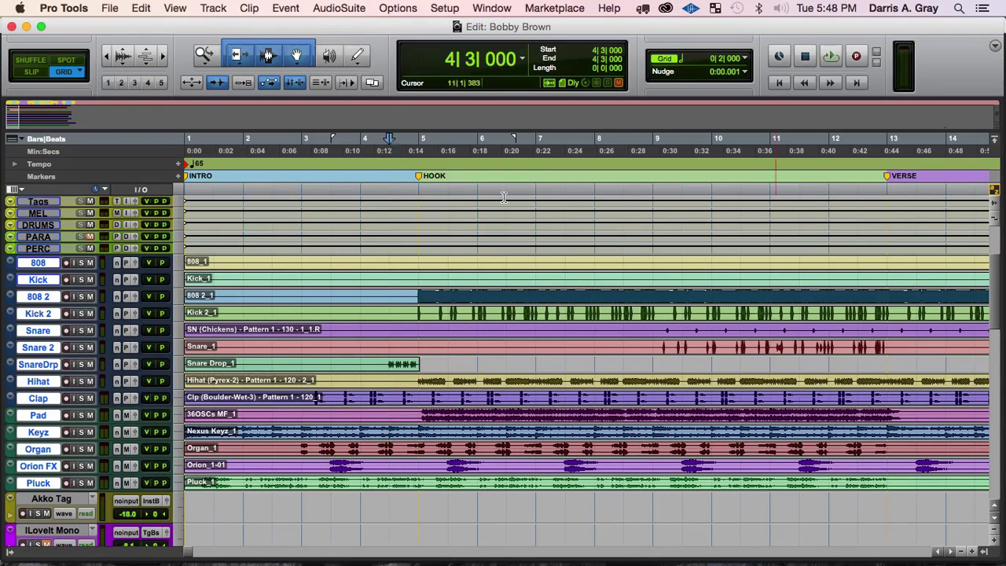
scroll(200, 212, up, 5)
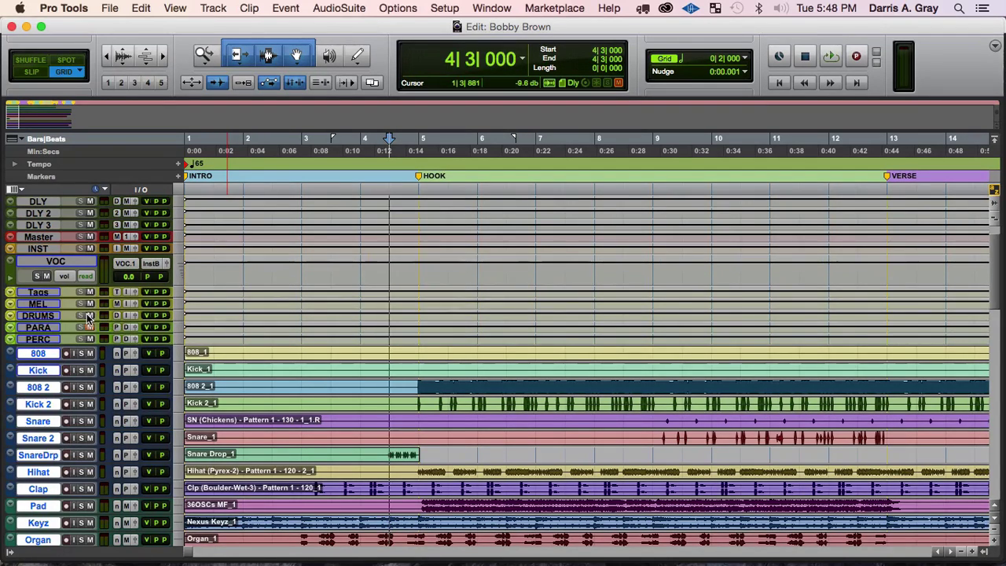
- Audition from bar 4, beat 3, then set the grid to 1/8 note
key(space)
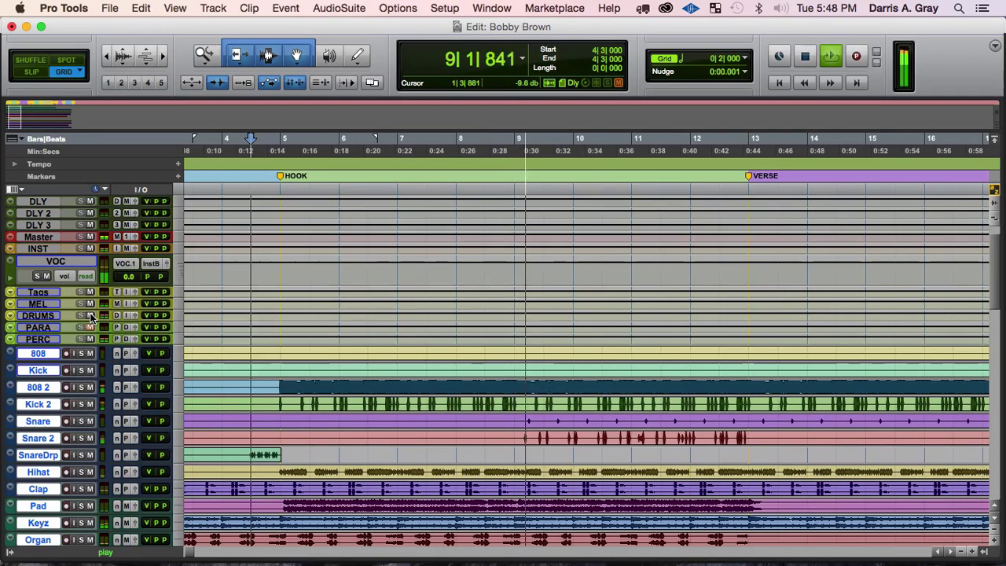
key(space)
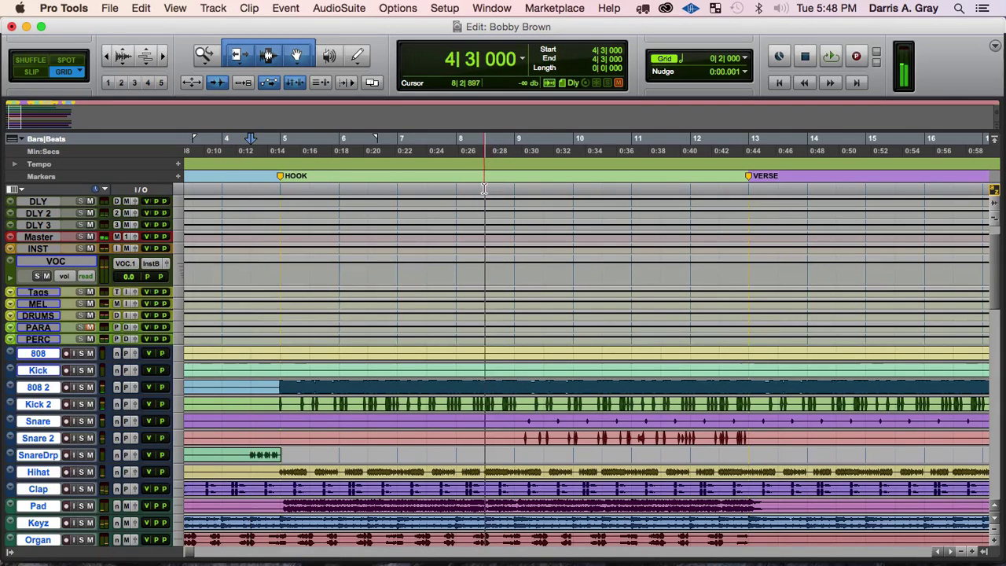
key(super+bracketright)
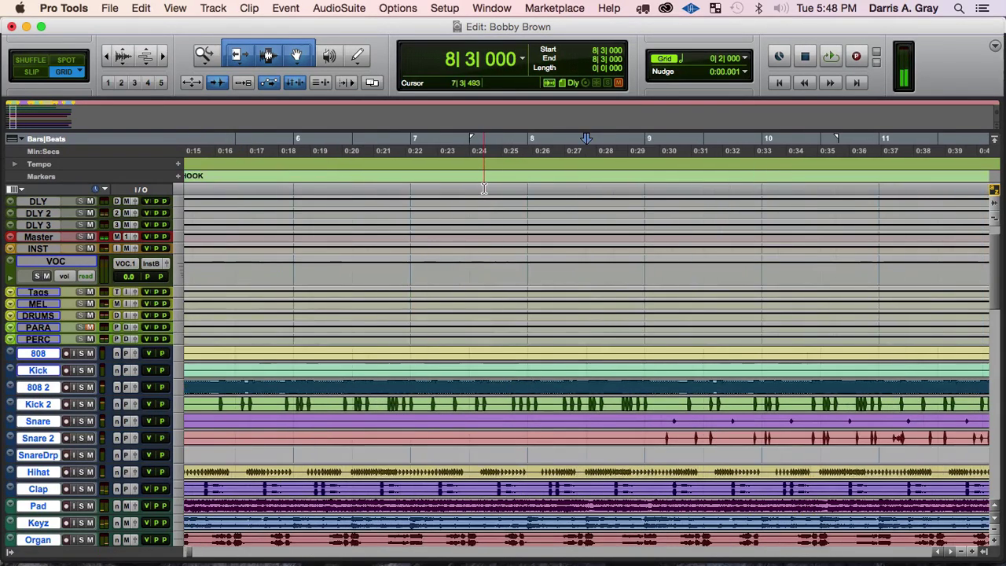
click(742, 61)
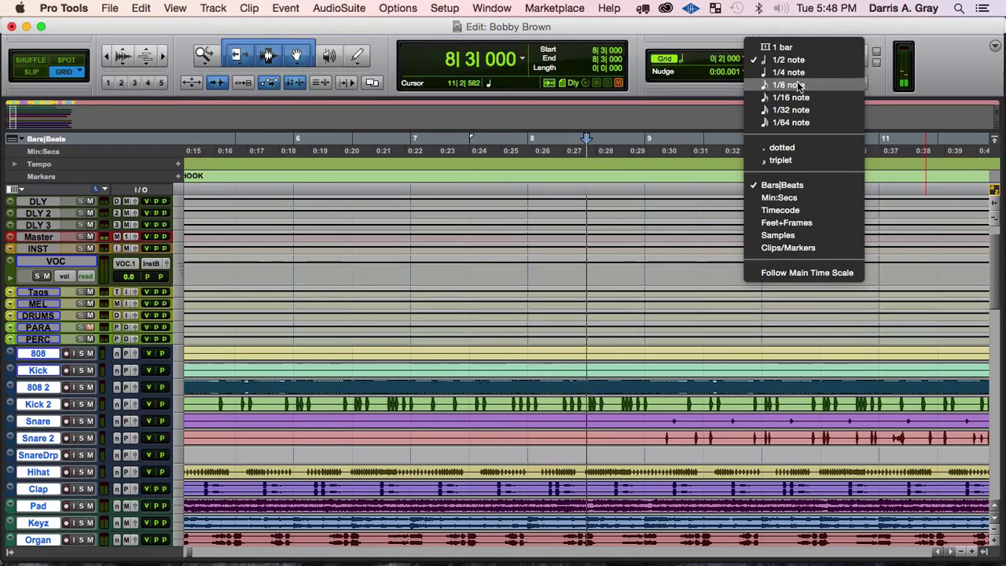
click(799, 84)
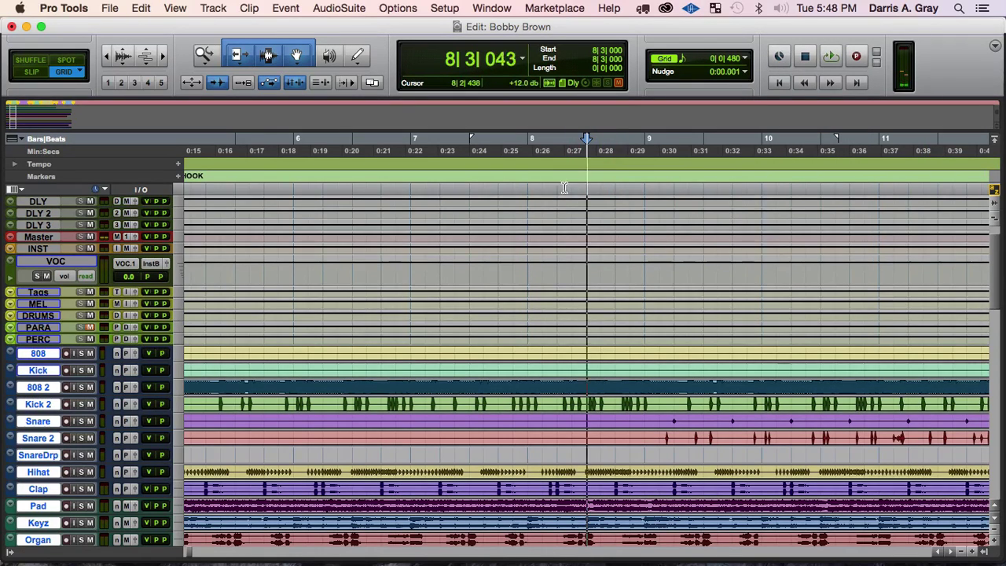
- Audition the section from bar 8, beat 3
key(space)
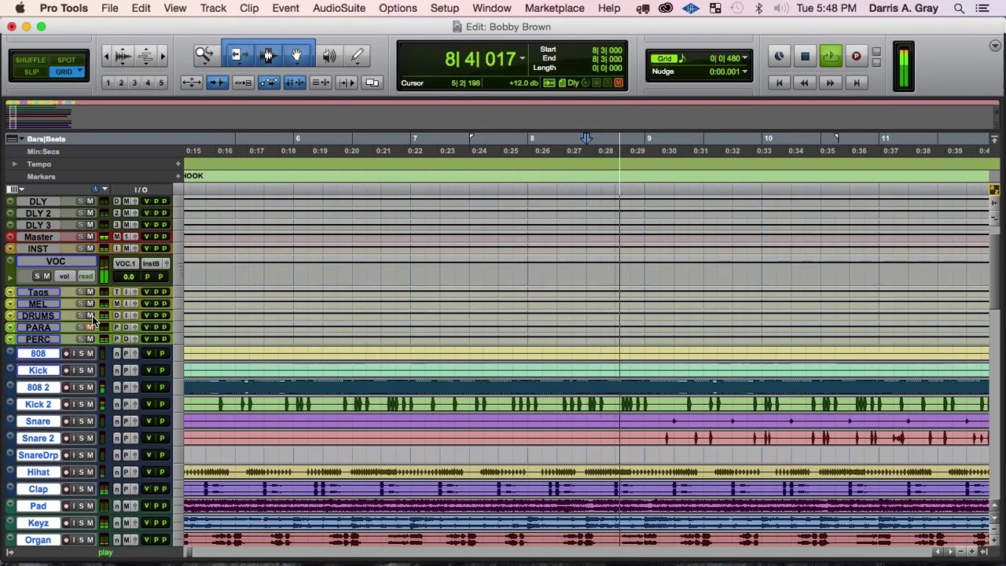
key(space)
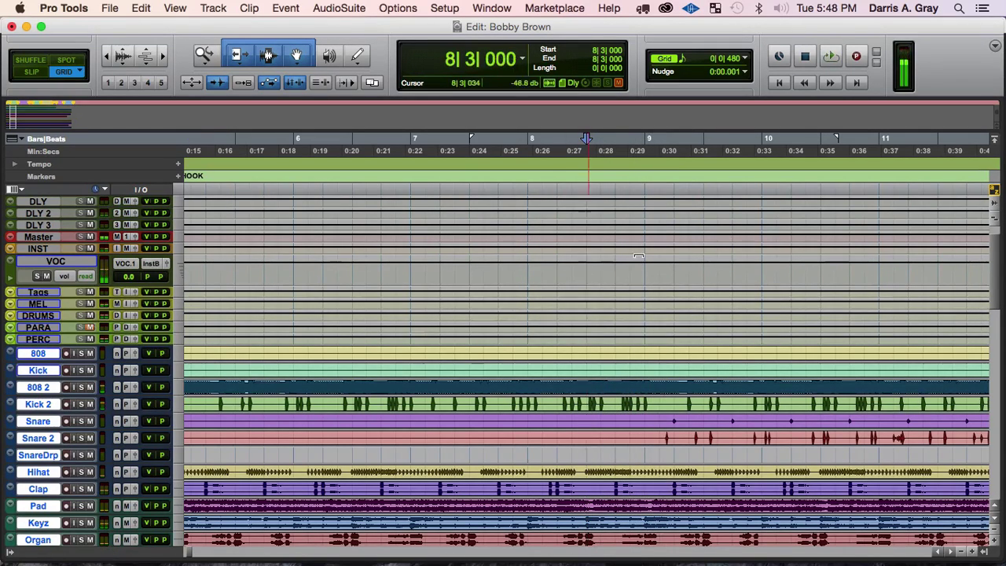
scroll(624, 338, down, 1)
alt+scroll(625, 338, up, 1)
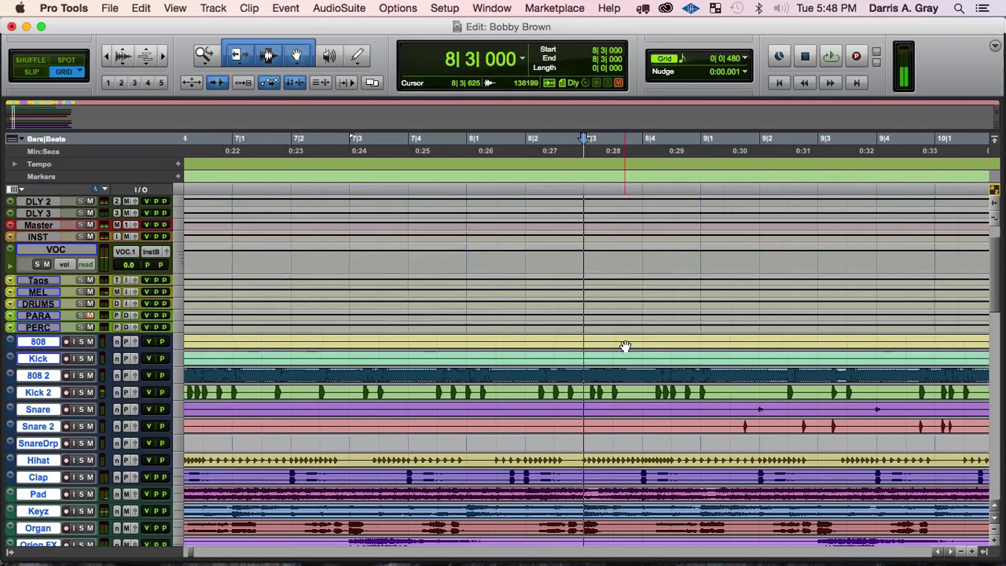
- Open the AudioSuite Pitch Shift Vari-Fi processor and move its window aside
click(324, 7)
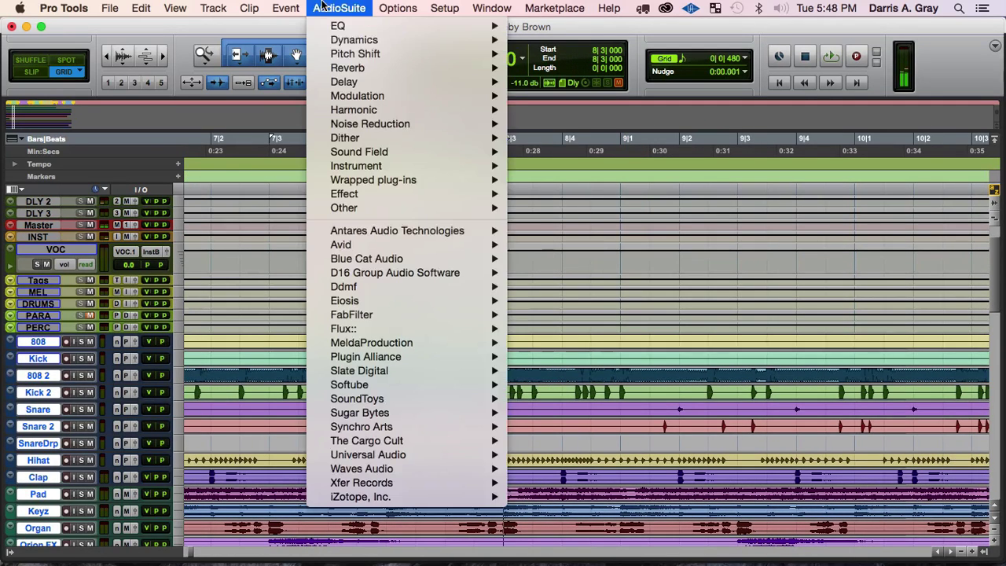
mouse_move(398, 211)
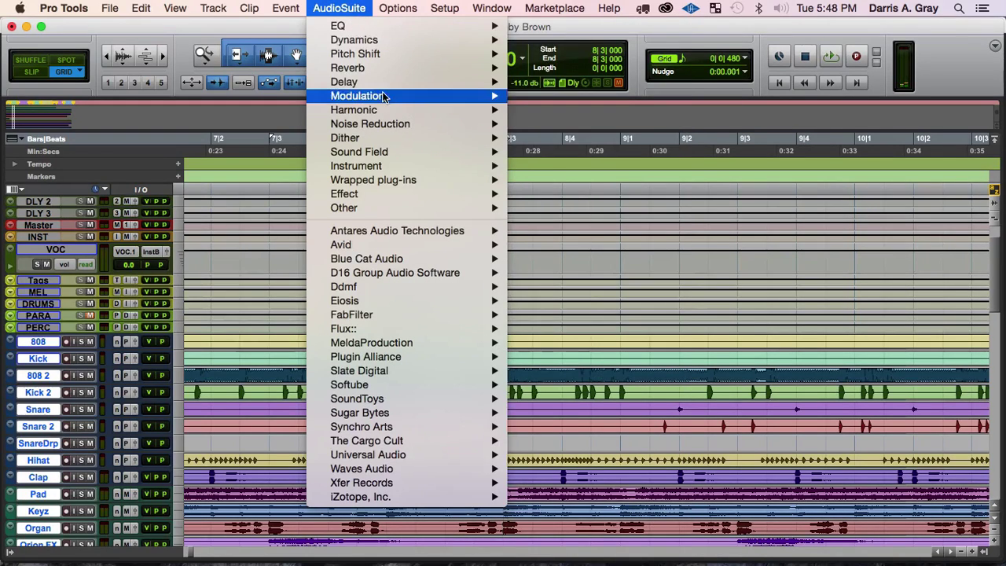
mouse_move(470, 55)
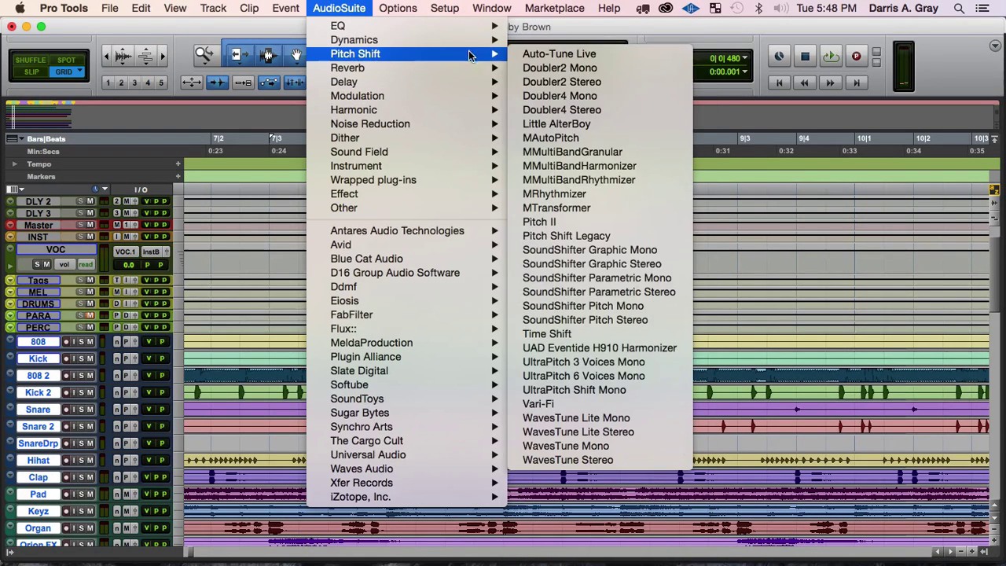
click(609, 407)
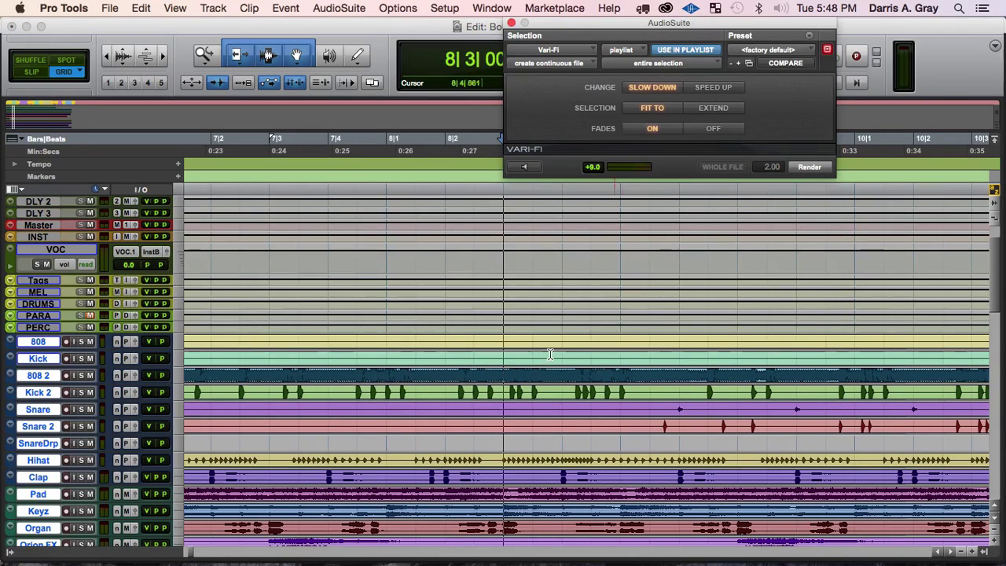
drag(686, 29, 827, 59)
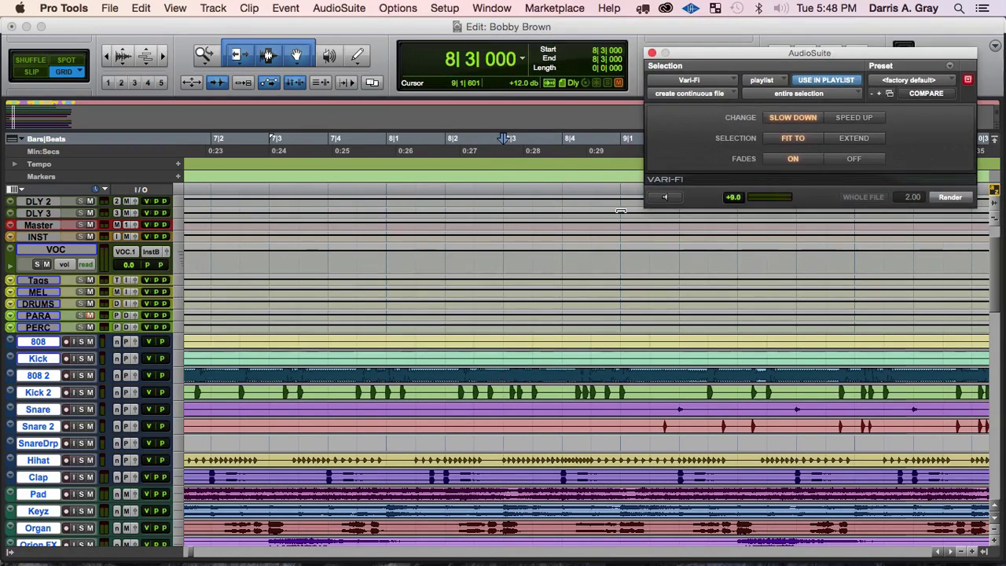
- Select bar 8 beat 4 to bar 9 across the 808 through Pluck tracks
scroll(550, 315, right, 3)
scroll(503, 334, down, 5)
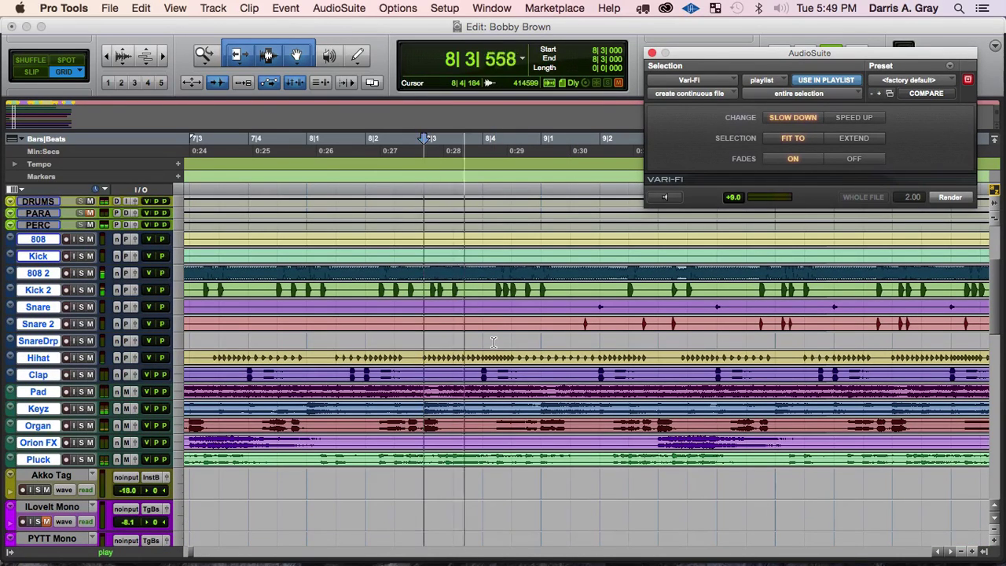
key(space)
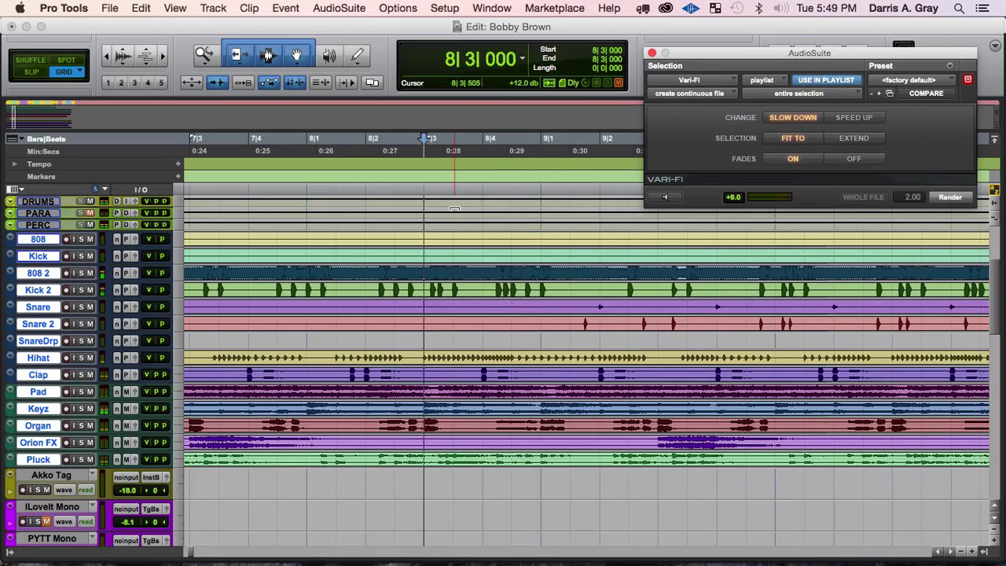
key(space)
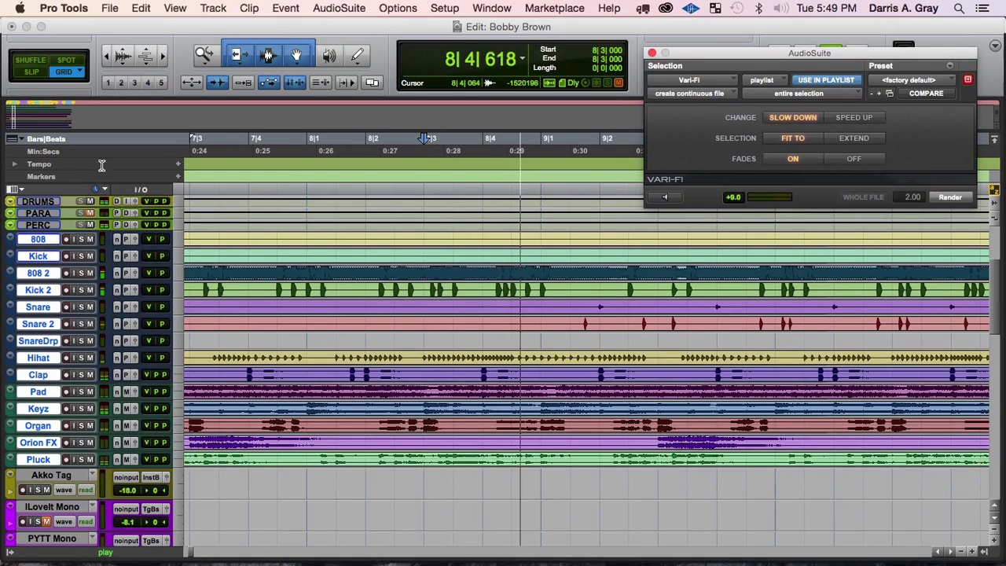
key(space)
click(384, 281)
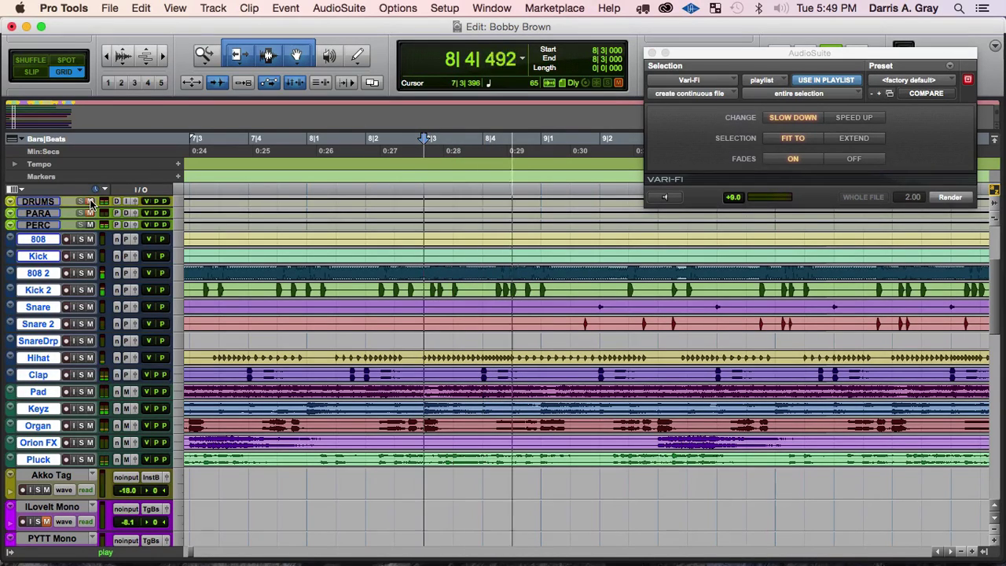
drag(485, 234, 532, 459)
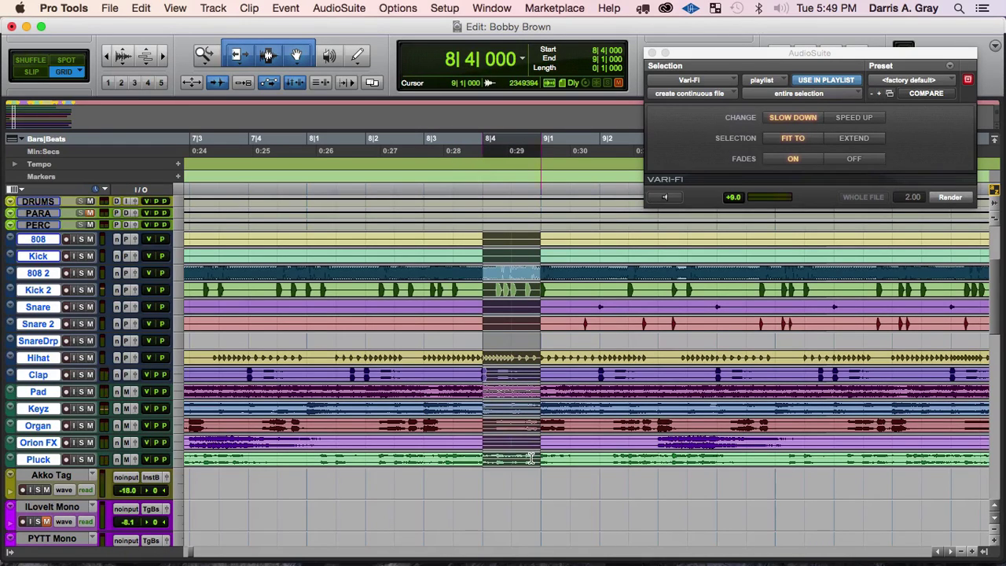
- Split the clips at the selection edges and audition from bar 8, beat 2
key(super+e)
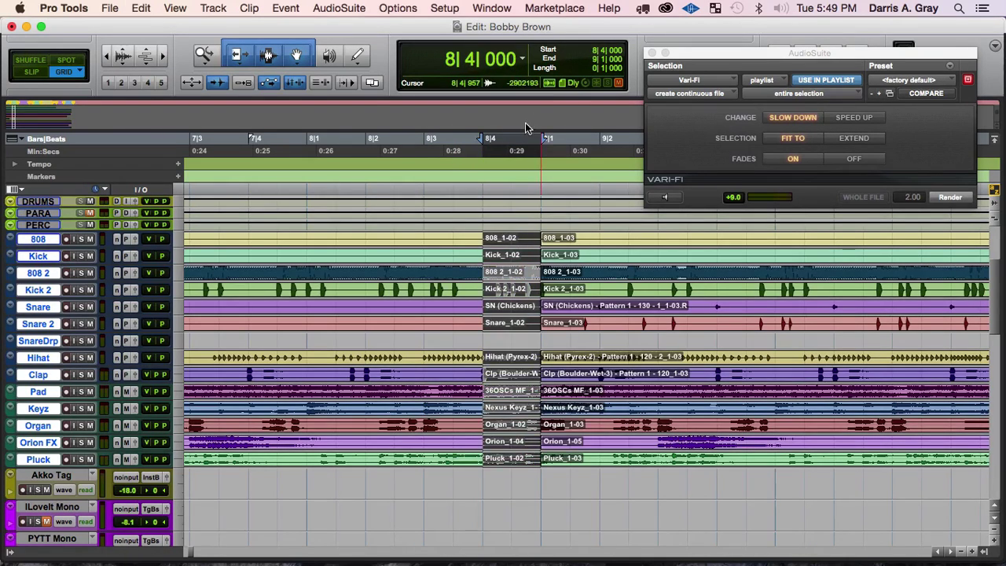
click(378, 187)
key(space)
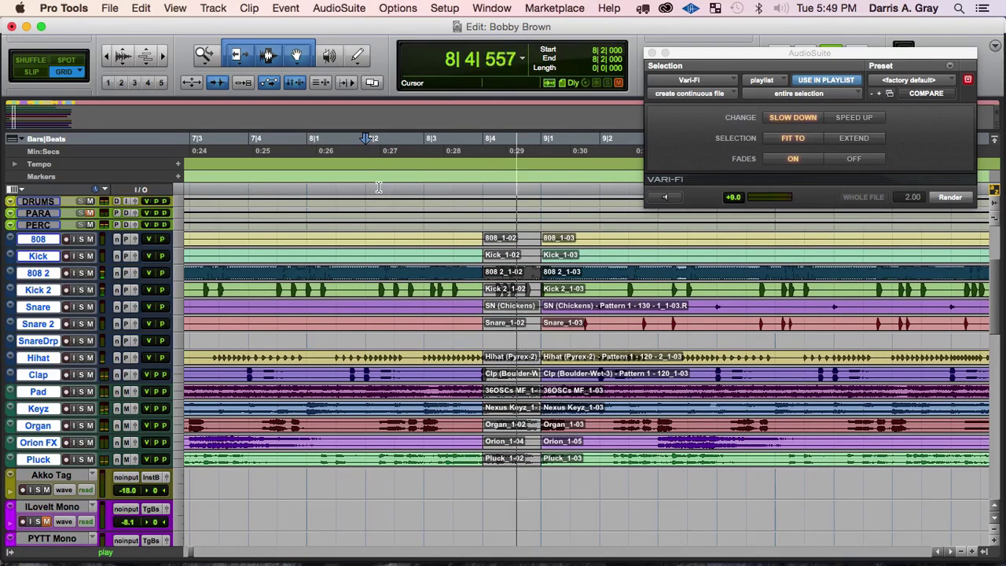
key(space)
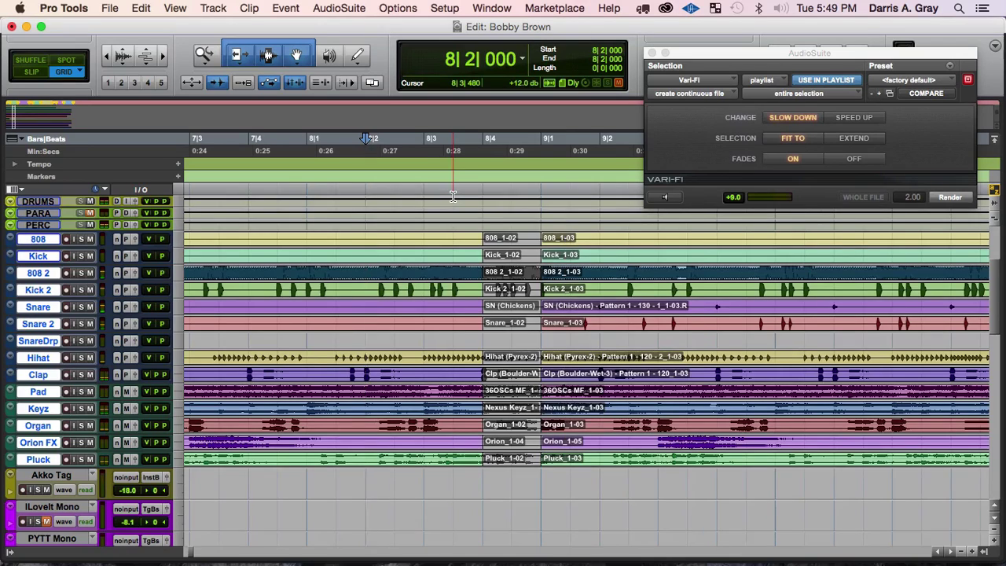
- Zoom in around bar 8 and scroll down to the Aux 1 and Audio 1–5 tracks
key(super+bracketright)
scroll(625, 312, right, 10)
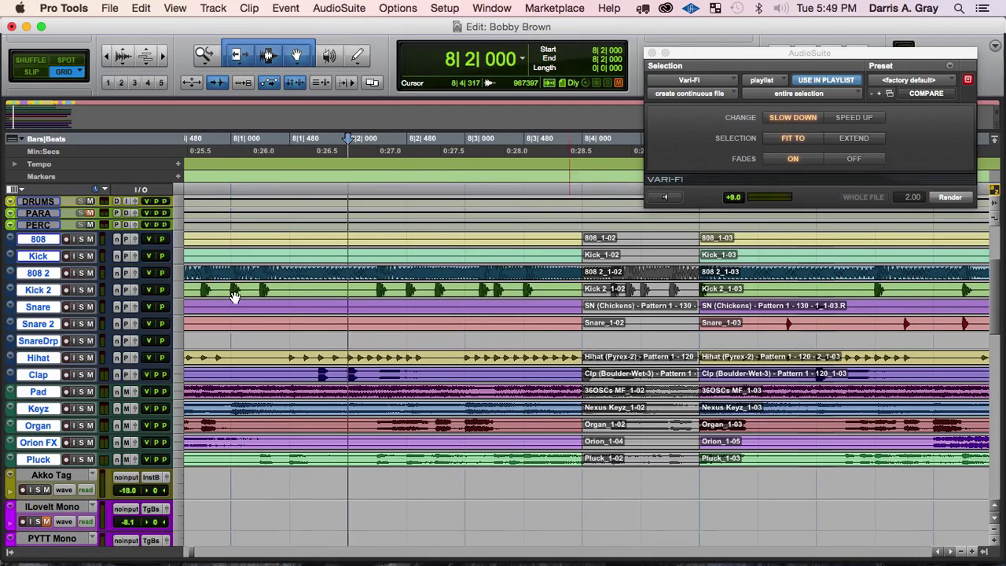
scroll(234, 296, down, 10)
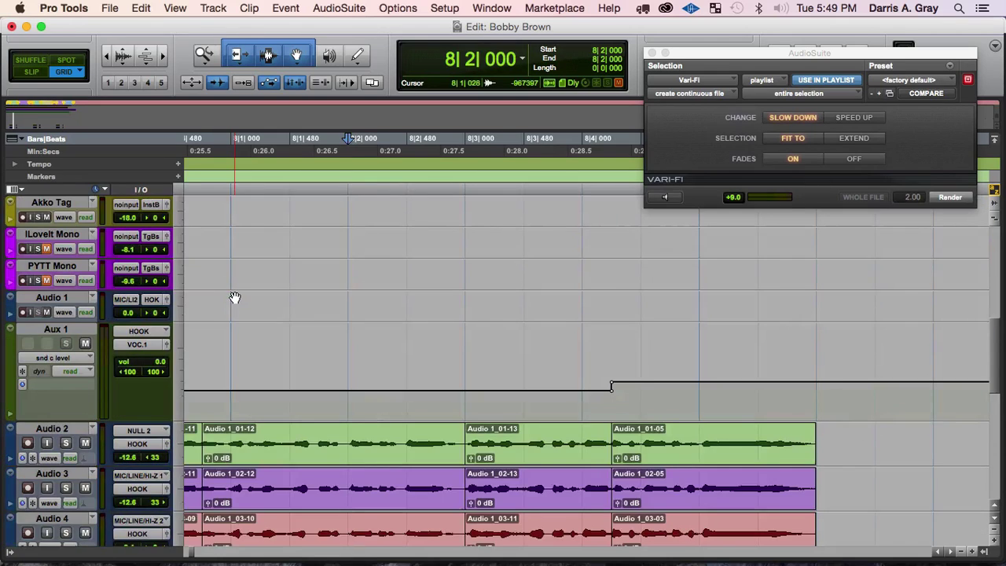
scroll(234, 296, down, 1)
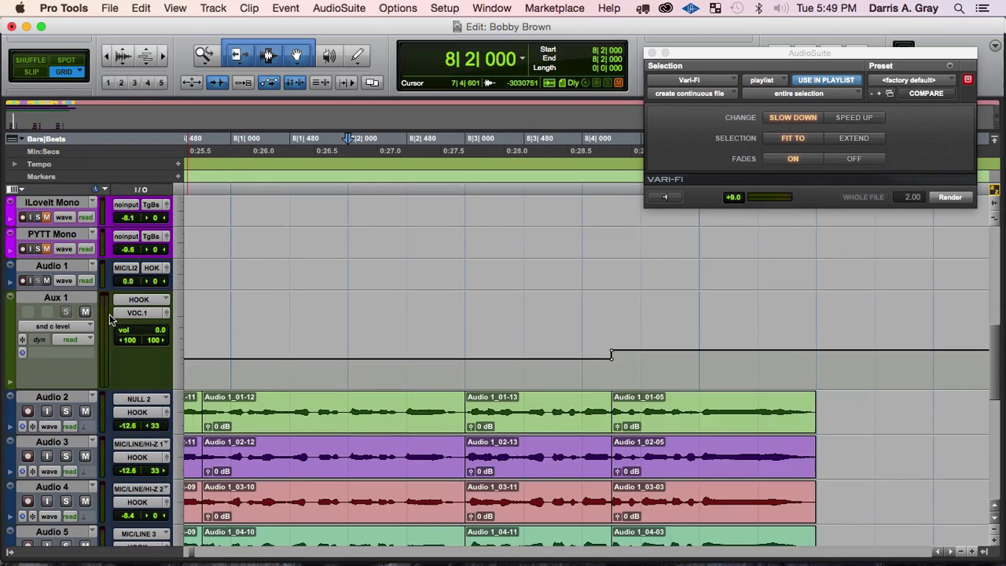
- Show Sends A-E in the track headers and mute the Aux 1 return
click(19, 190)
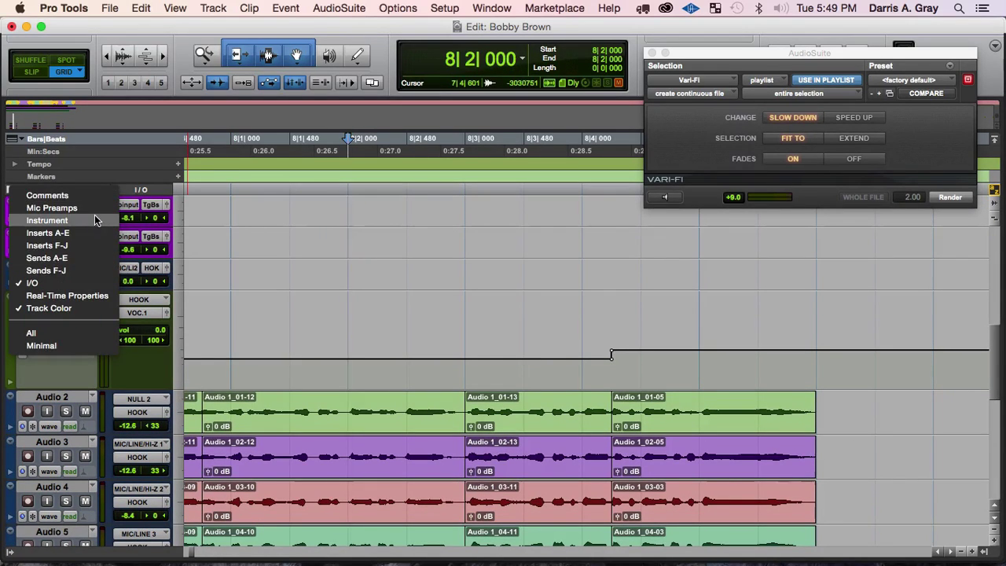
click(80, 256)
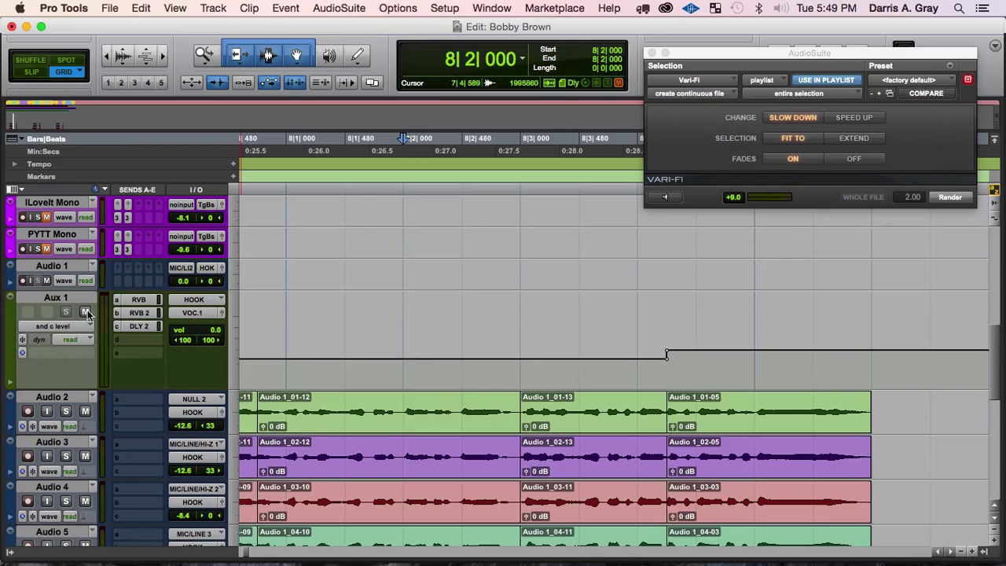
drag(145, 312, 136, 317)
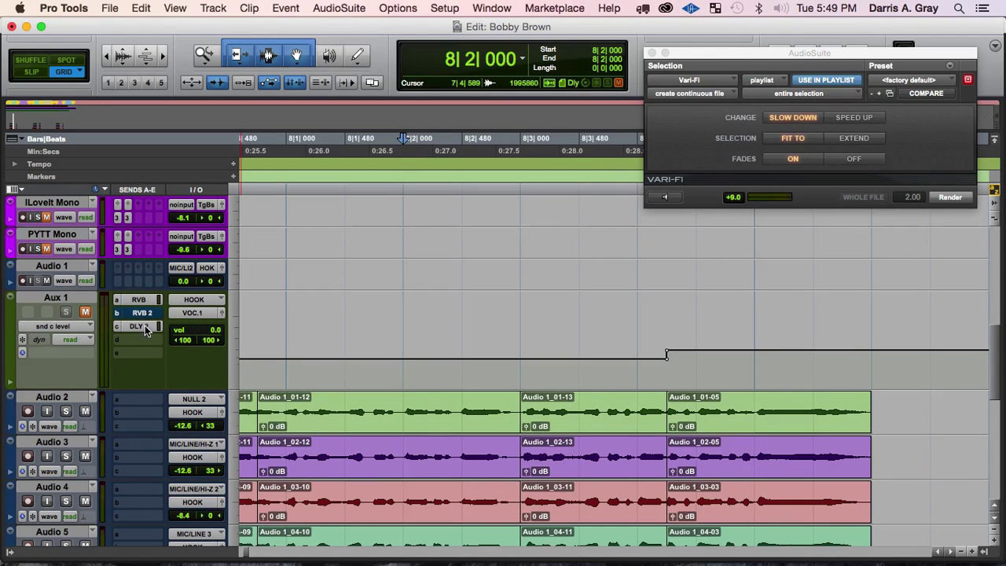
- Set the playback start to 8|3|480 and audition the bar 8–9 transition
scroll(628, 261, up, 10)
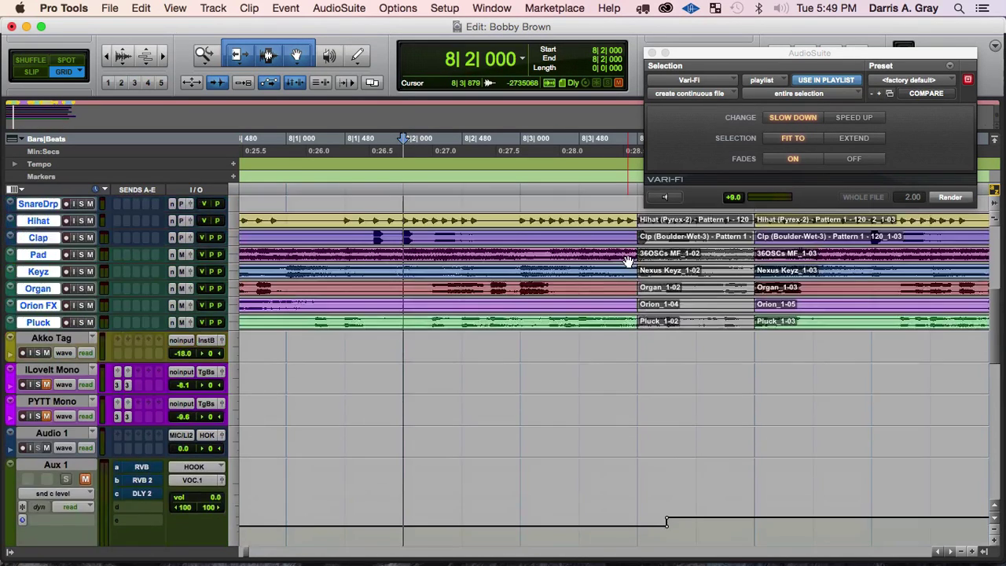
key(space)
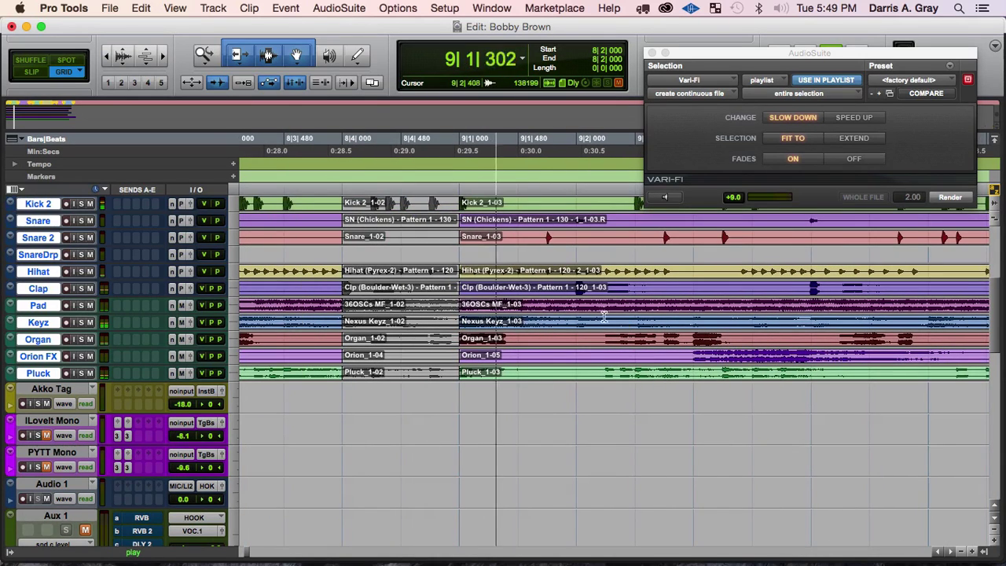
key(space)
scroll(367, 268, left, 2)
scroll(367, 269, left, 2)
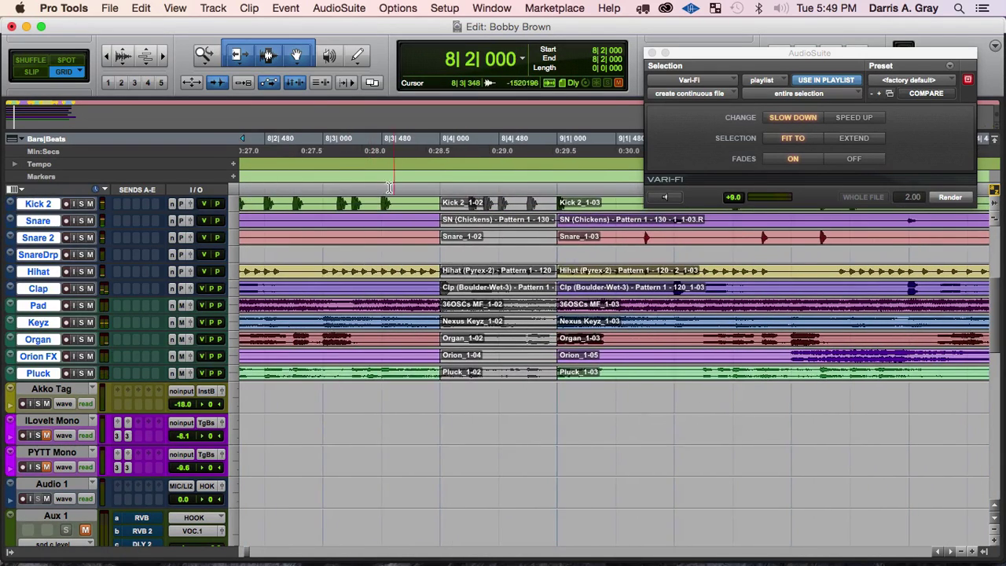
click(384, 185)
key(space)
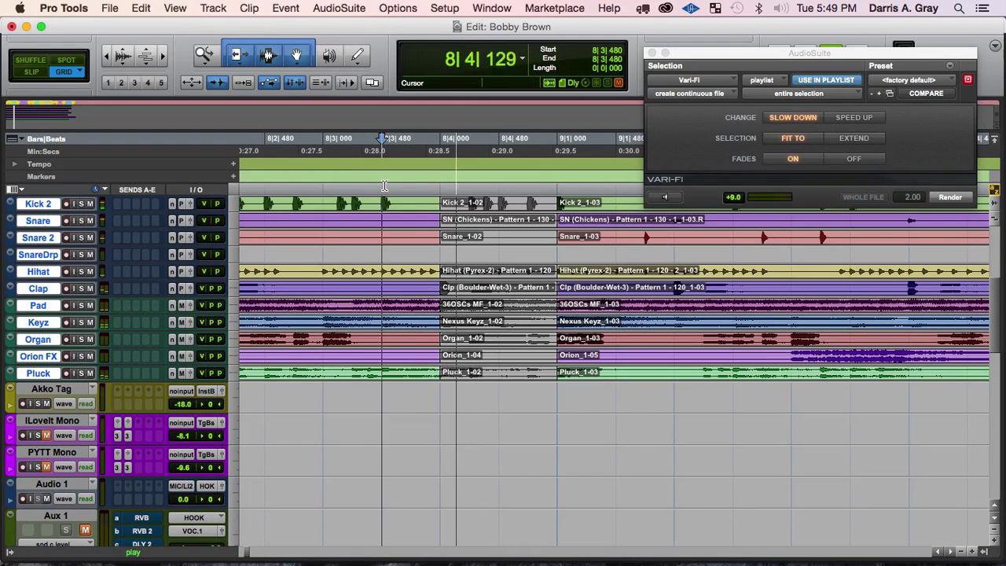
key(space)
scroll(69, 447, up, 4)
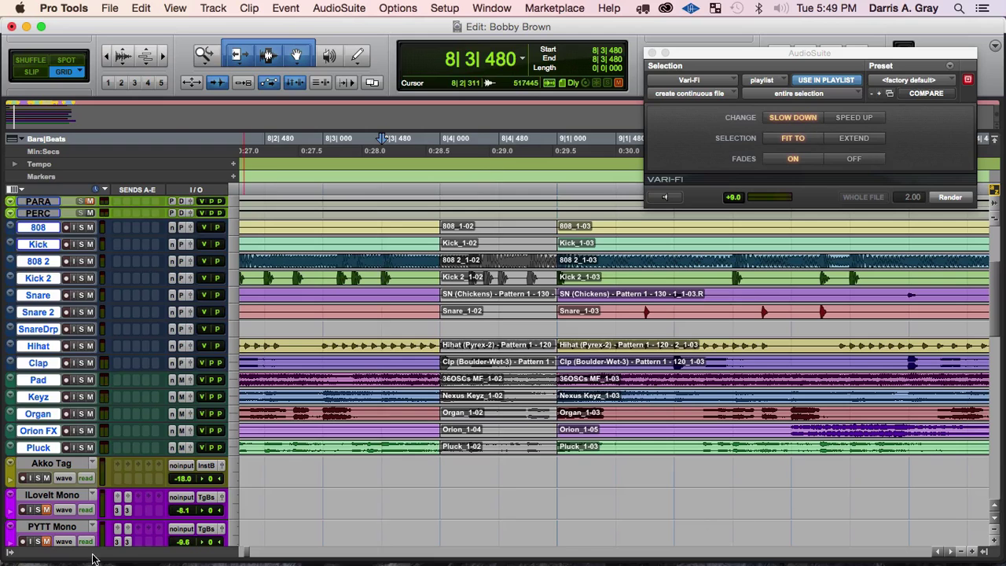
- Group the selected 808 through Pluck tracks as a Mix/Edit group called EDITS
click(11, 553)
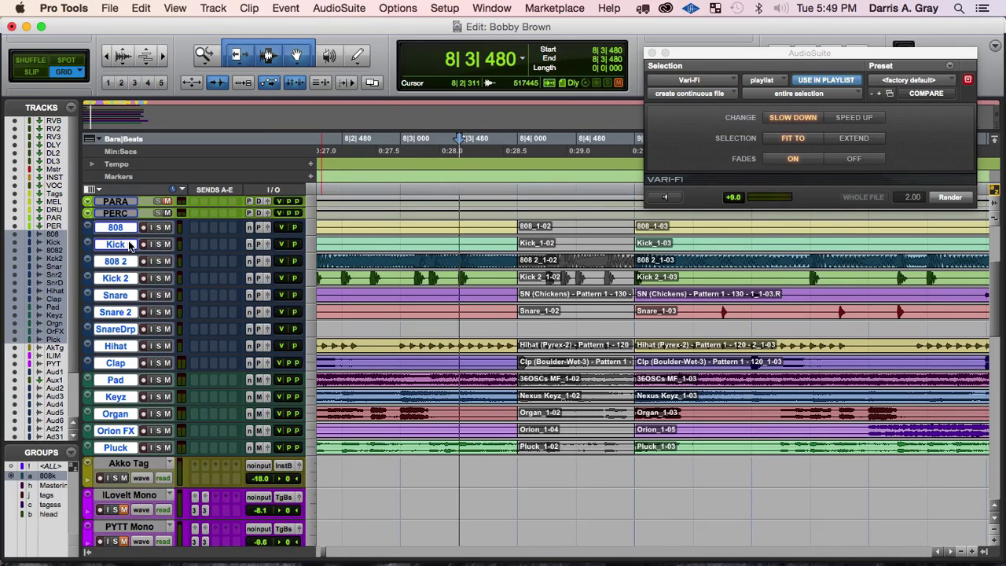
key(super+g)
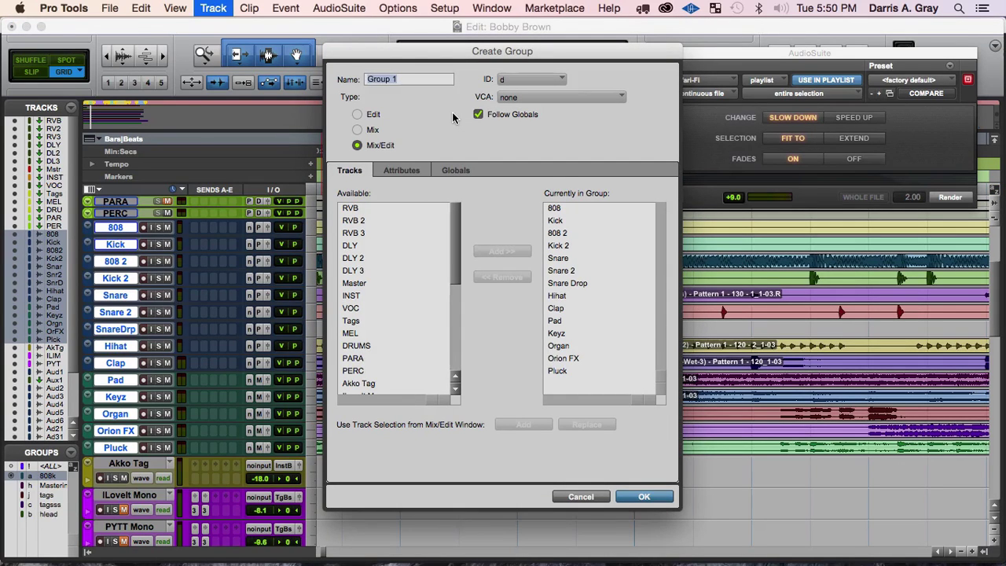
text(EDITS)
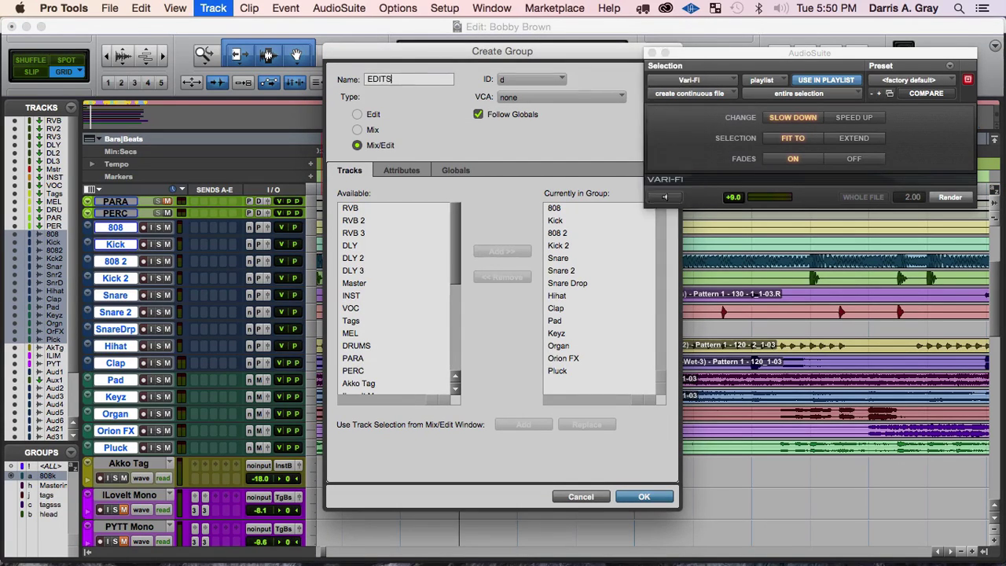
key(Return)
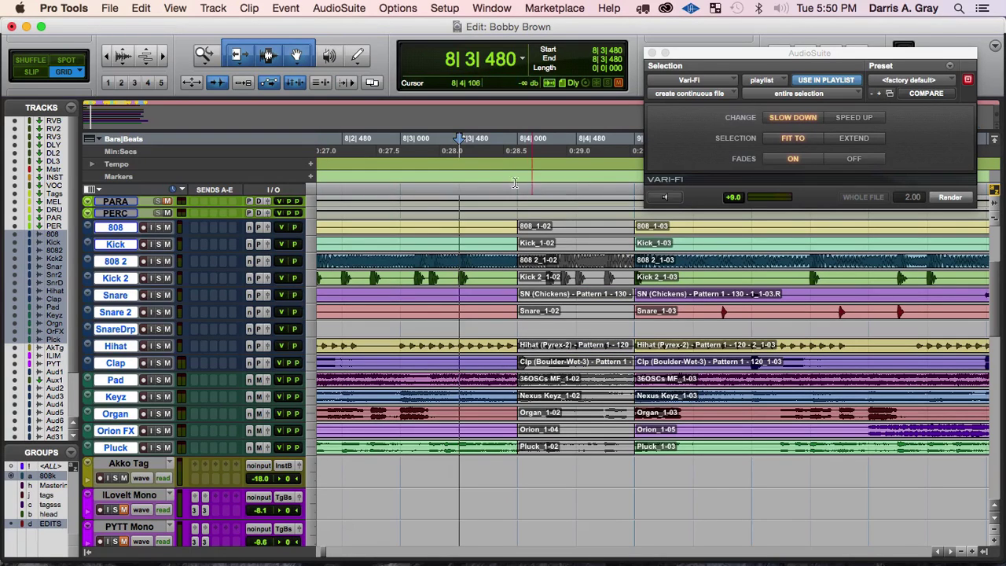
- Audition the passage from 8|3|480 and from 8|2|480
key(space)
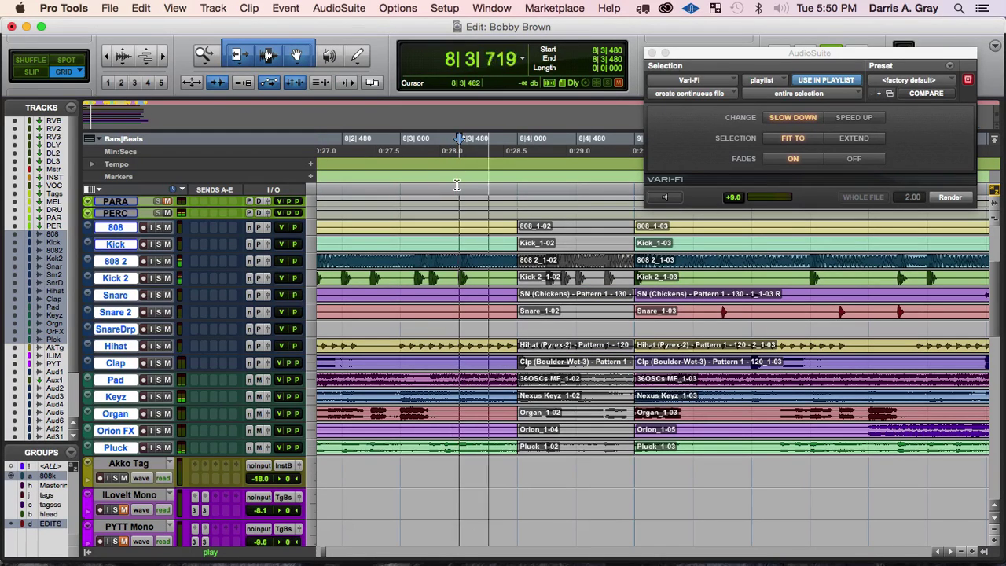
key(space)
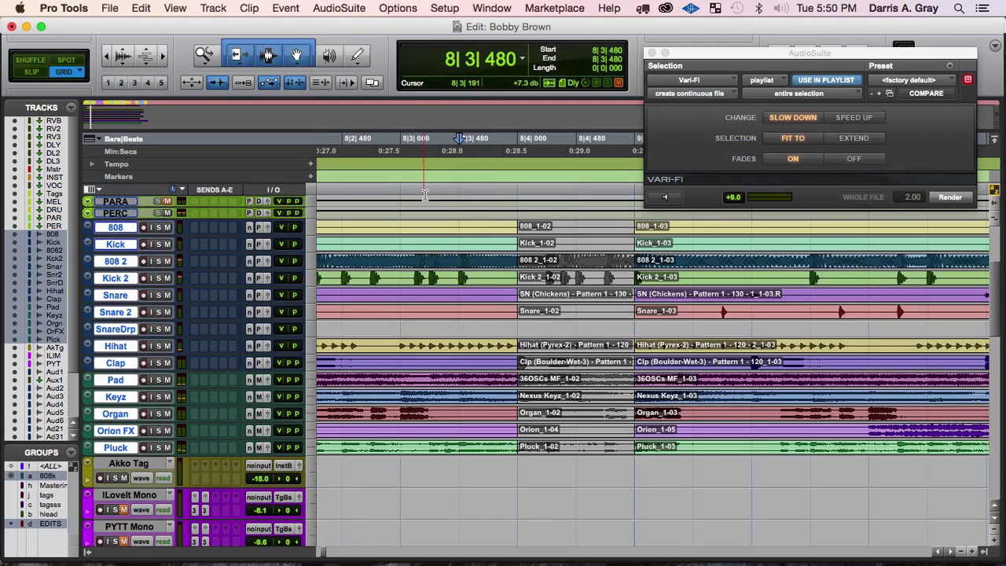
key(space)
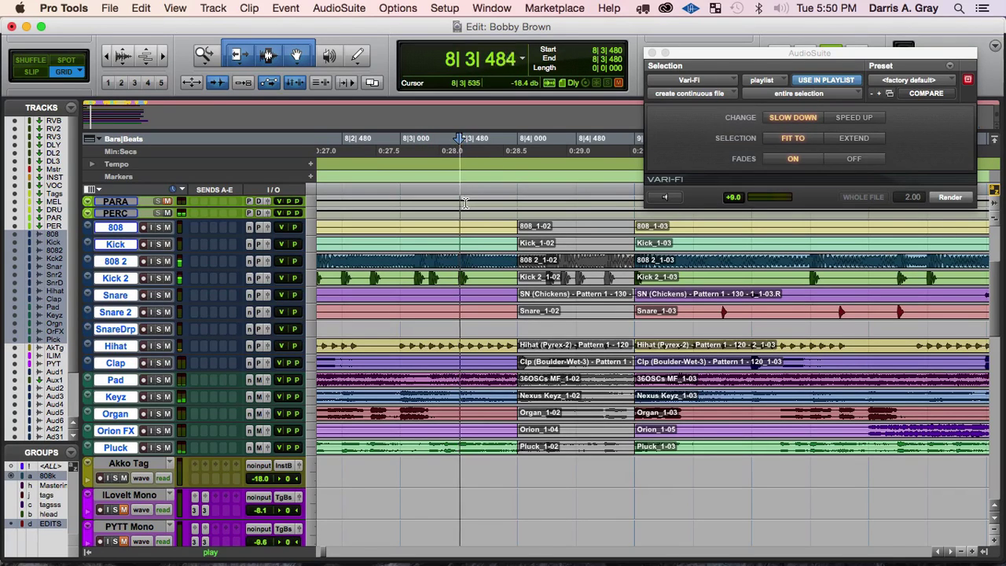
key(space)
click(340, 190)
key(space)
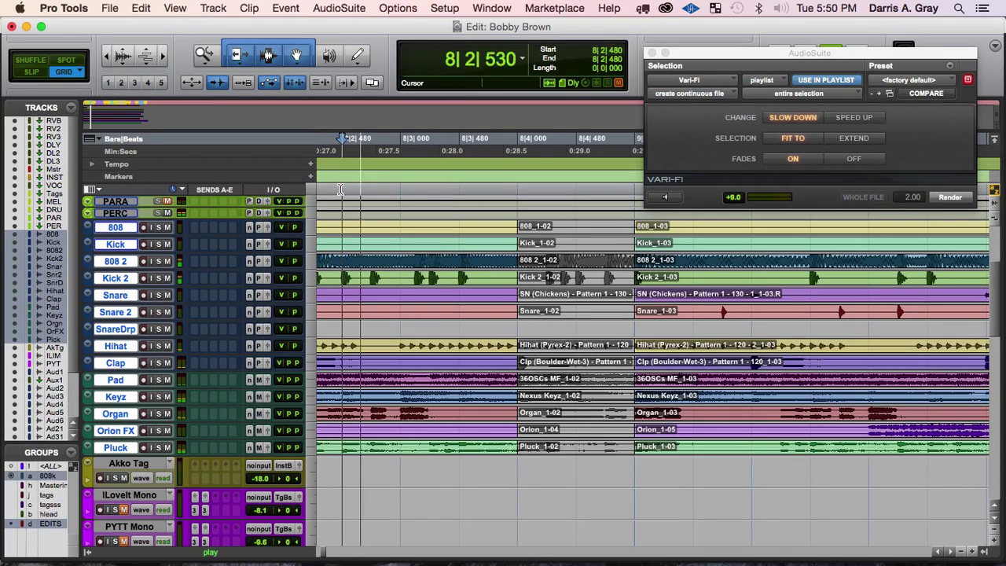
key(space)
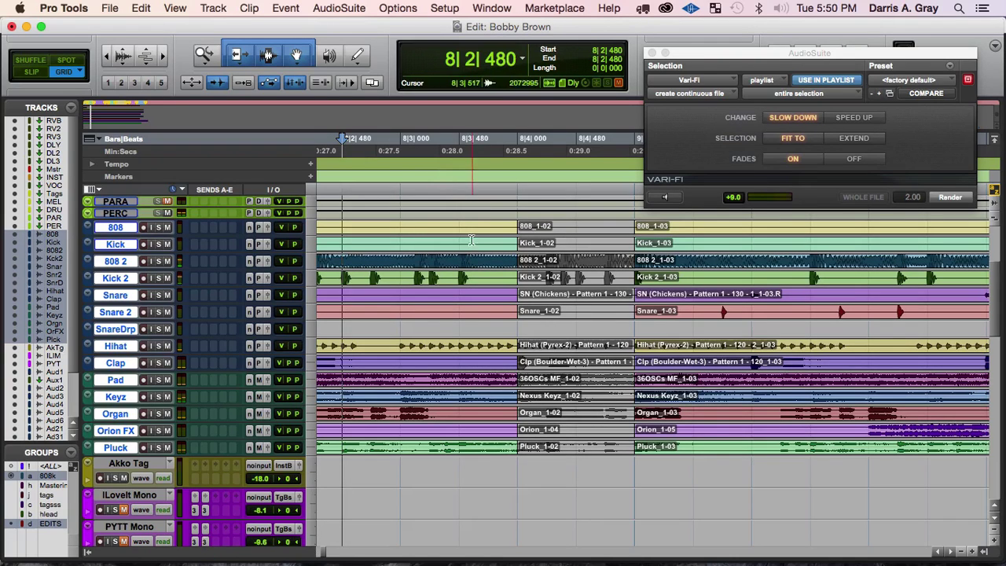
- Split the grouped clips at 8|3|480 and render Vari-Fi on the 8|3|480–8|4|000 section
click(461, 228)
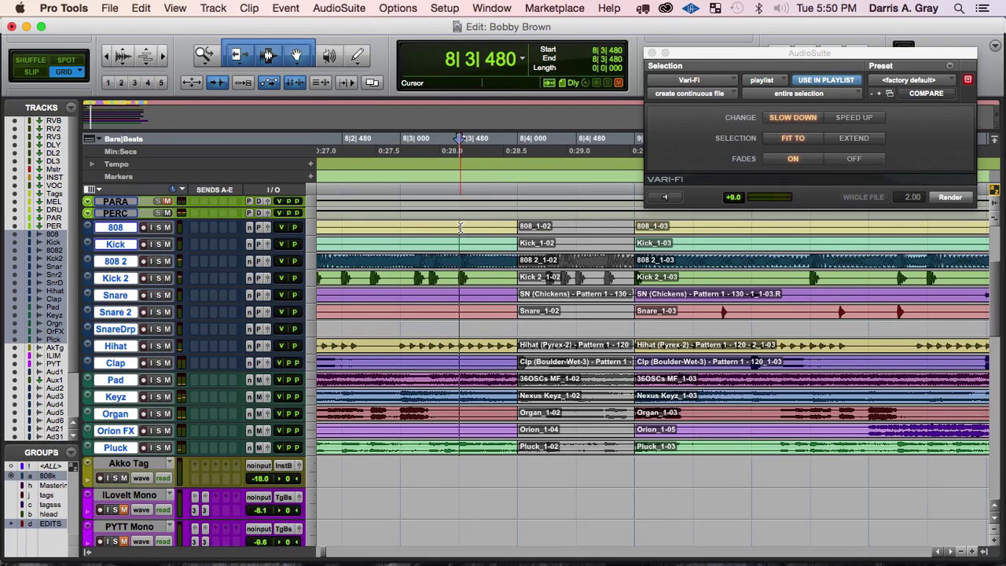
key(b)
click(478, 320)
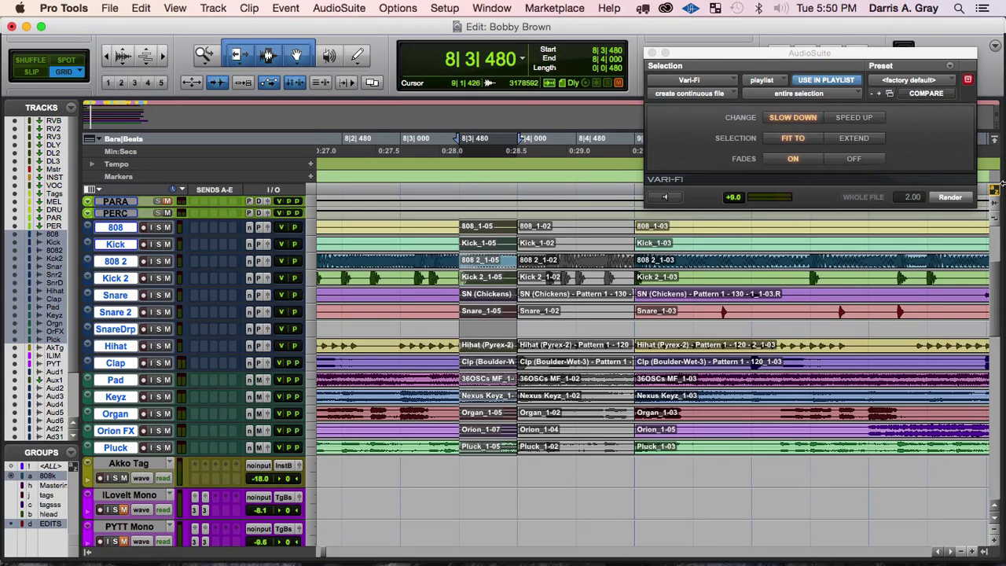
scroll(132, 504, down, 5)
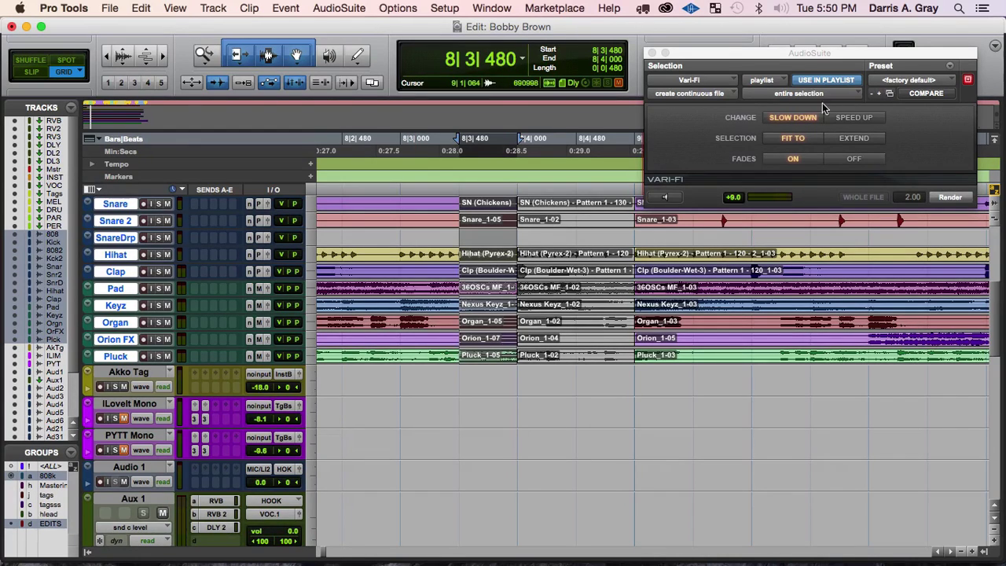
scroll(684, 267, up, 5)
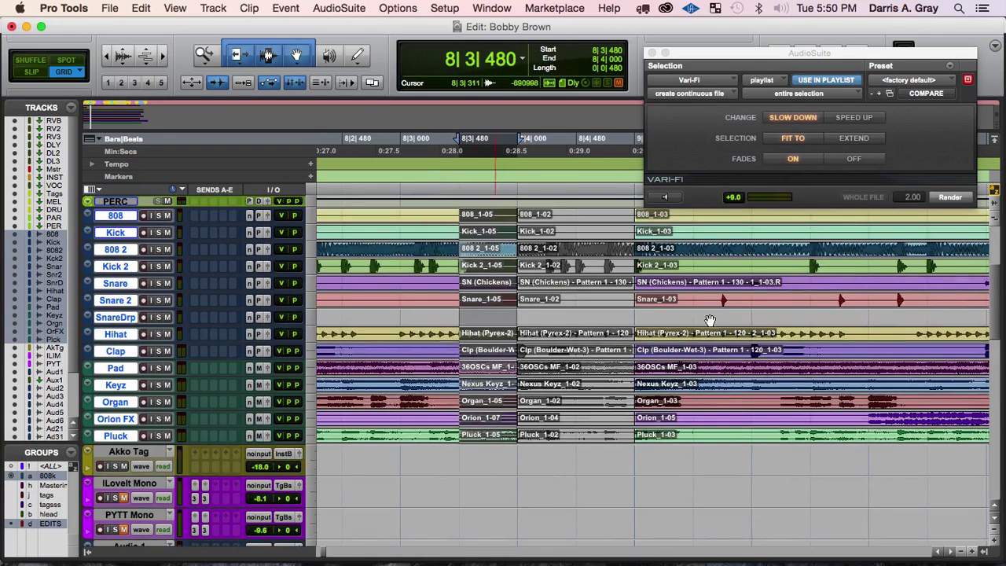
click(949, 198)
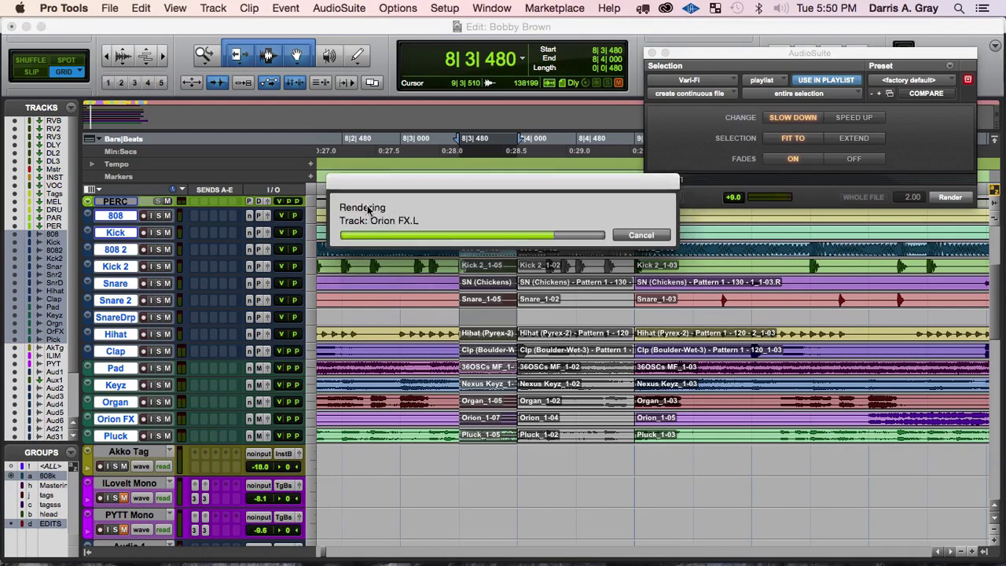
click(333, 190)
key(space)
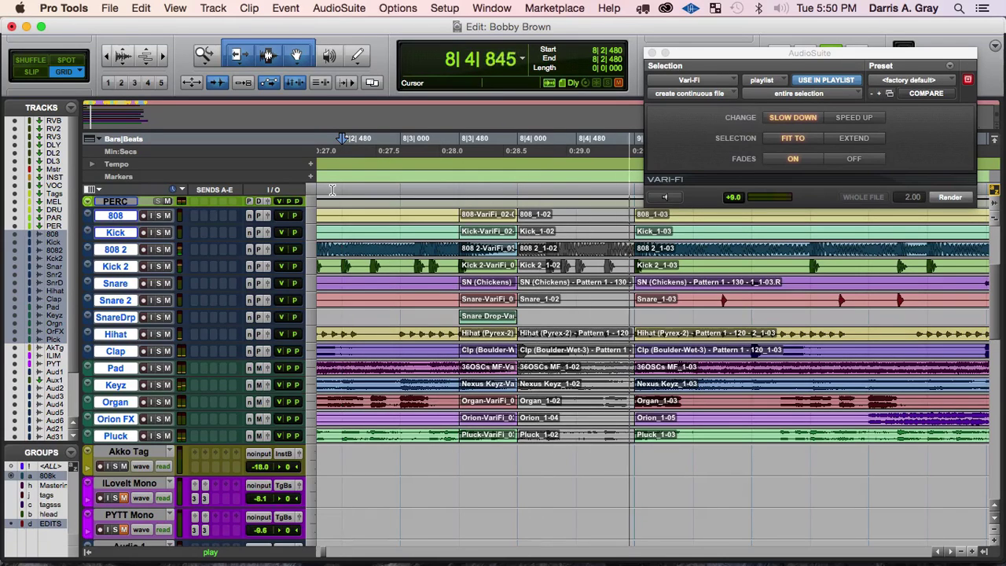
- Play back the slowed-down Vari-Fi lead-in across all tracks
key(space)
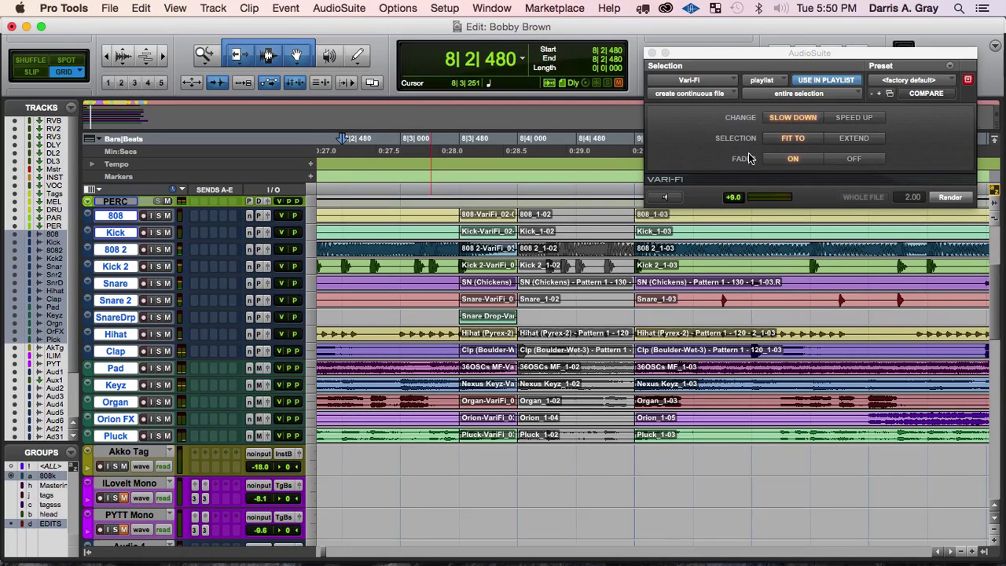
key(space)
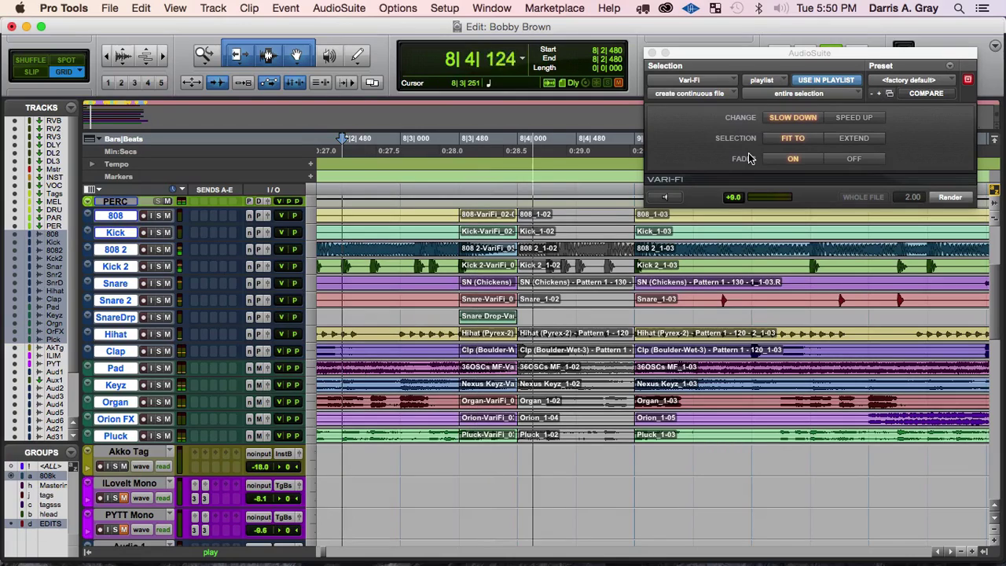
key(space)
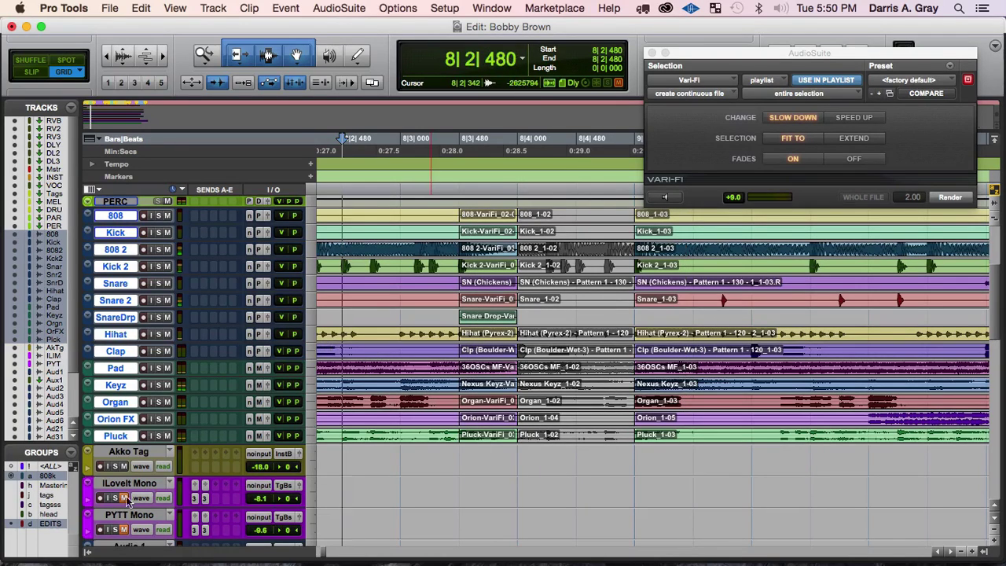
scroll(172, 515, down, 6)
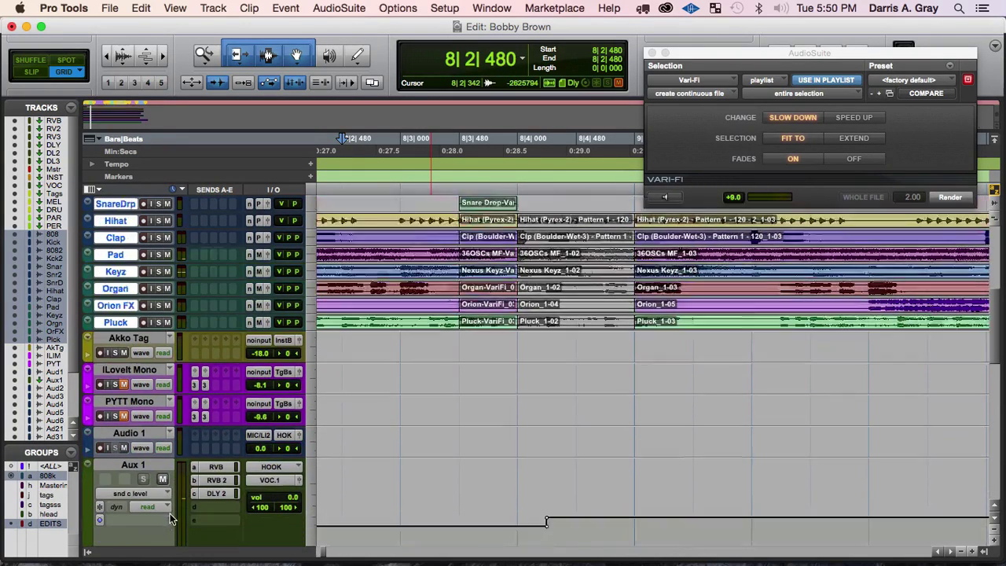
scroll(171, 519, down, 2)
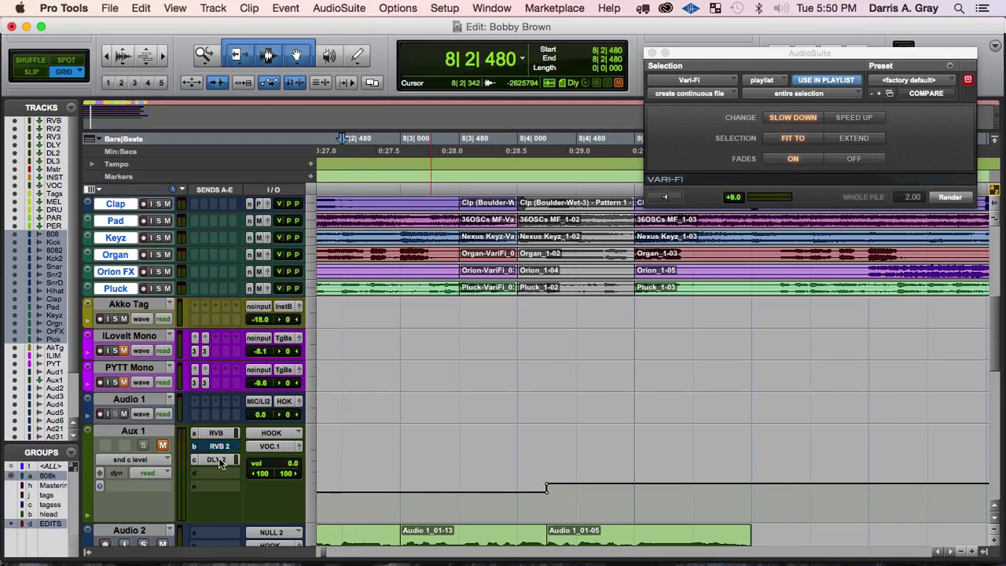
key(space)
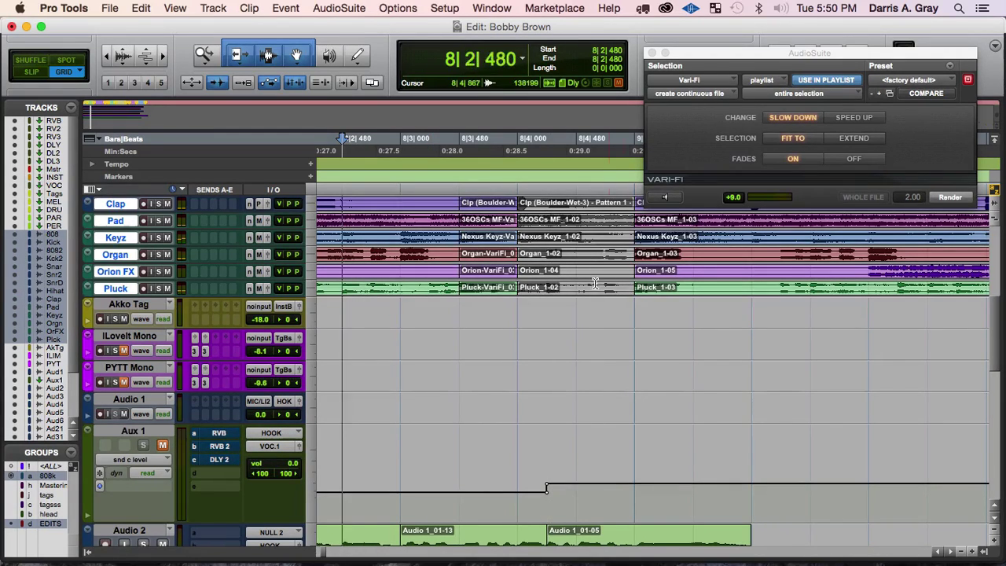
scroll(619, 327, up, 3)
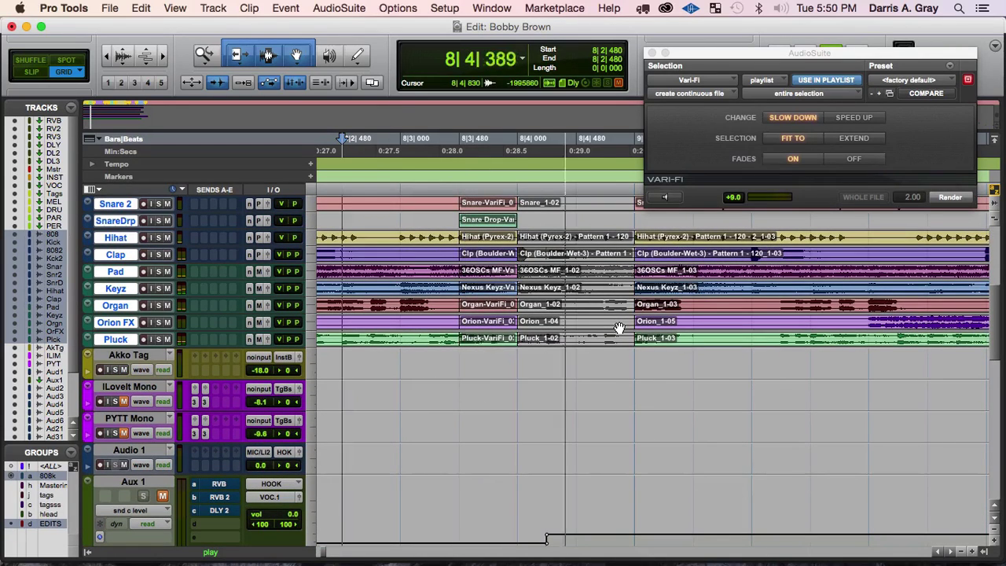
key(space)
scroll(613, 320, up, 6)
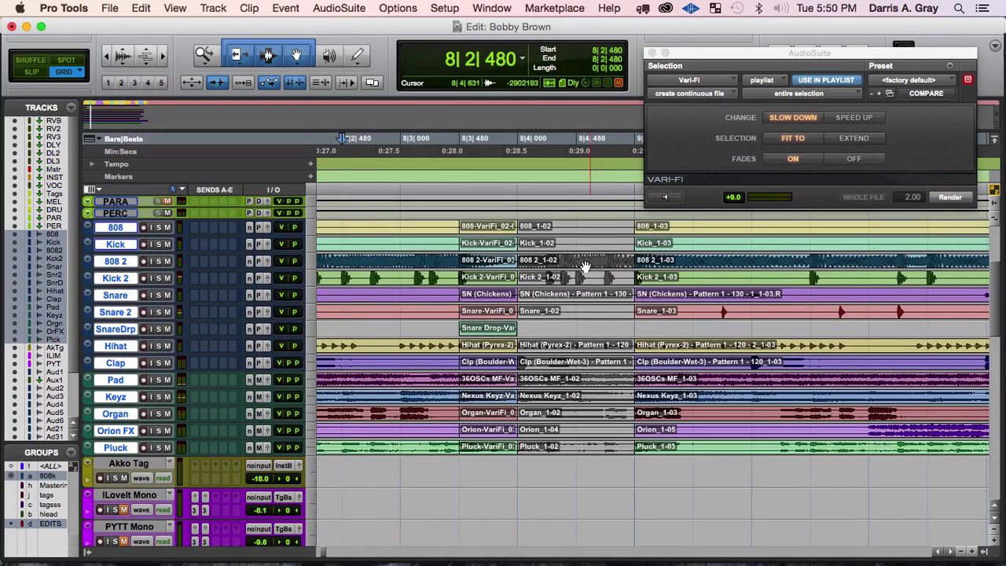
- Audition the transition from 8|3|000 and leave the edit point at 8|4|480
click(576, 259)
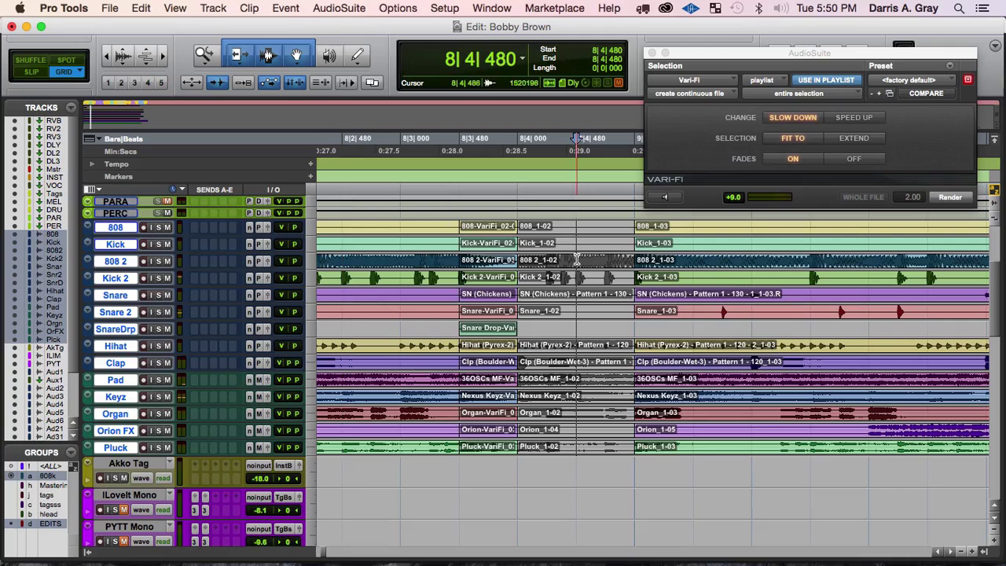
key(space)
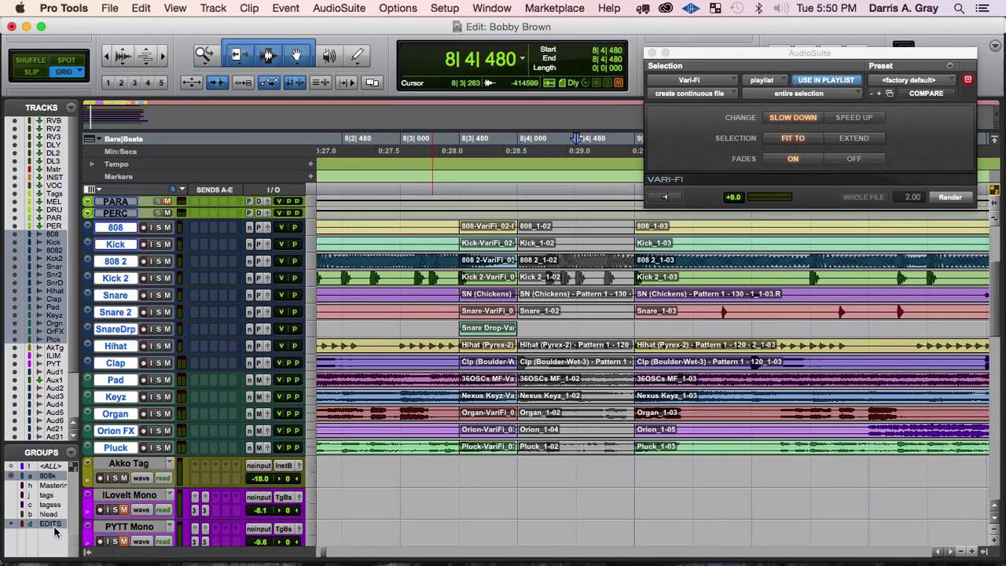
click(575, 259)
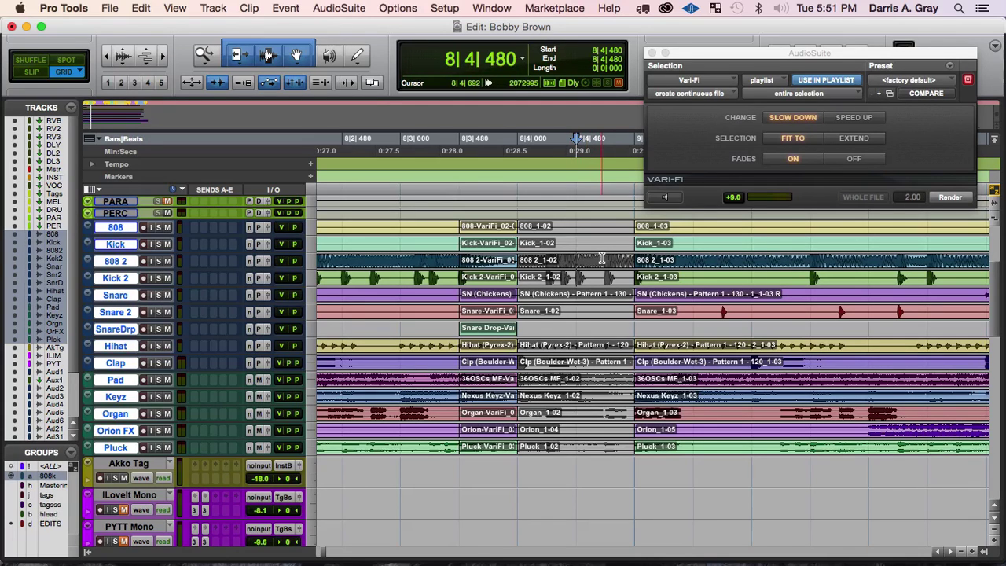
click(397, 189)
key(space)
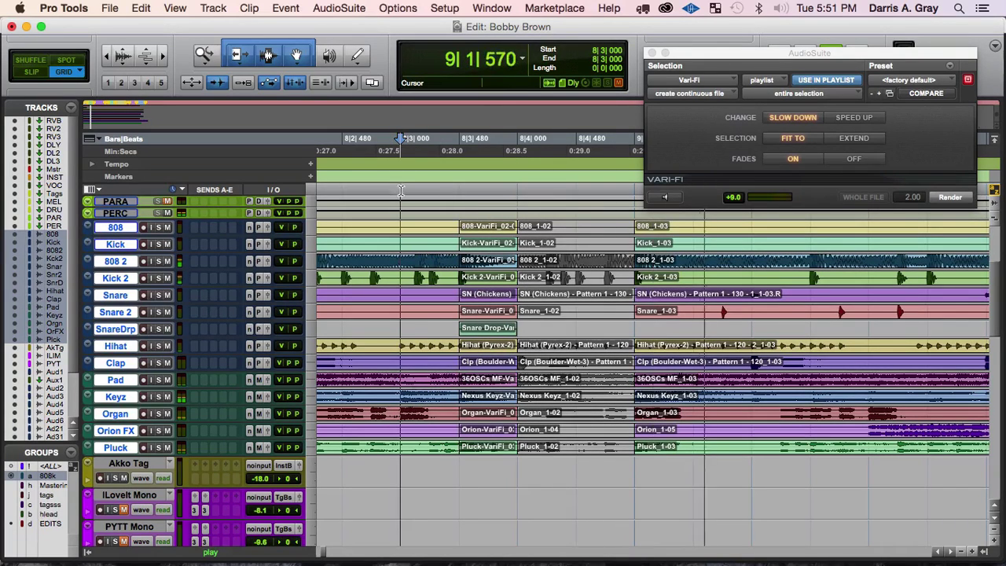
key(space)
click(576, 145)
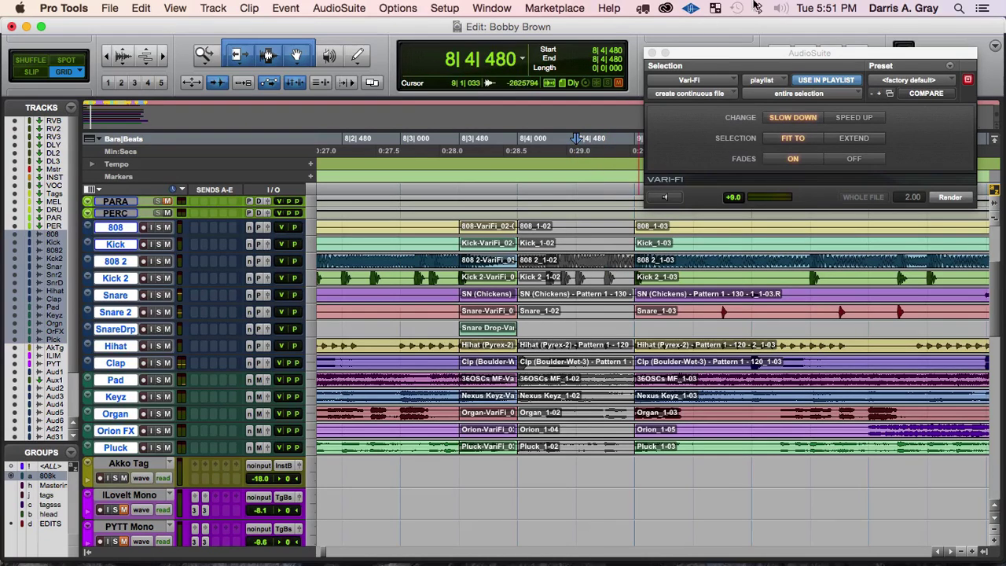
- Enable the EDITS group and separate the 808 through Pluck clips at 8|4|480
drag(692, 52, 762, 212)
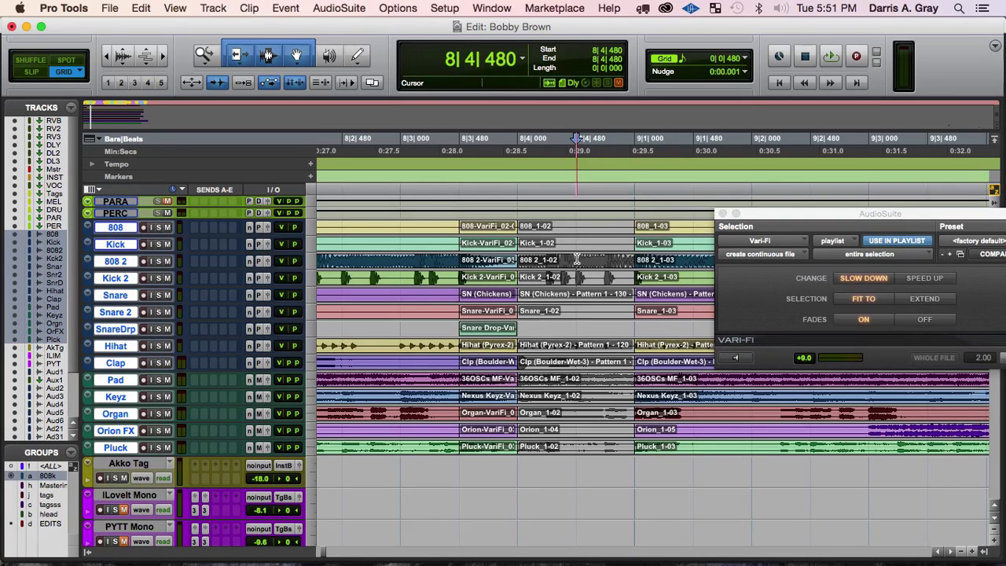
scroll(588, 259, down, 1)
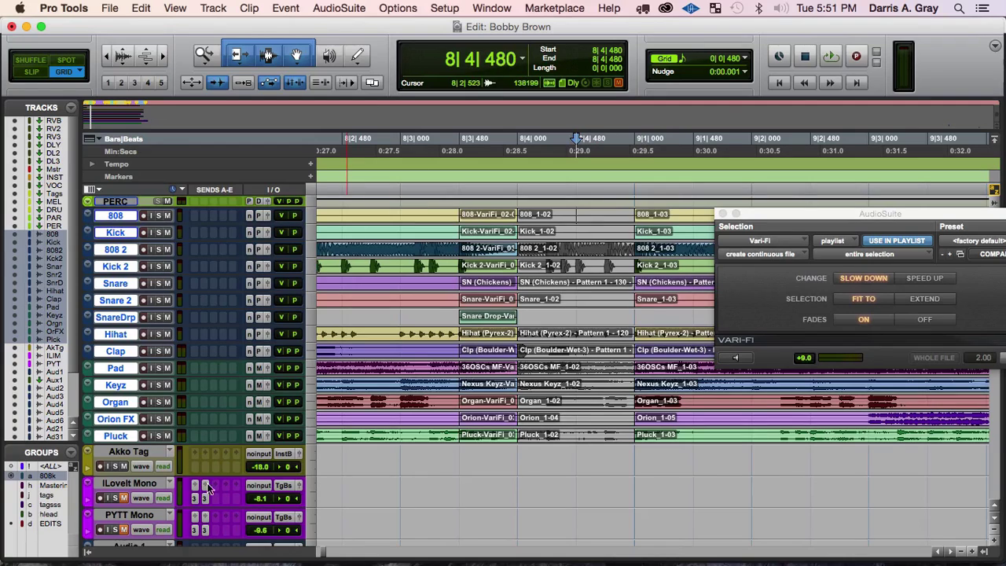
click(45, 523)
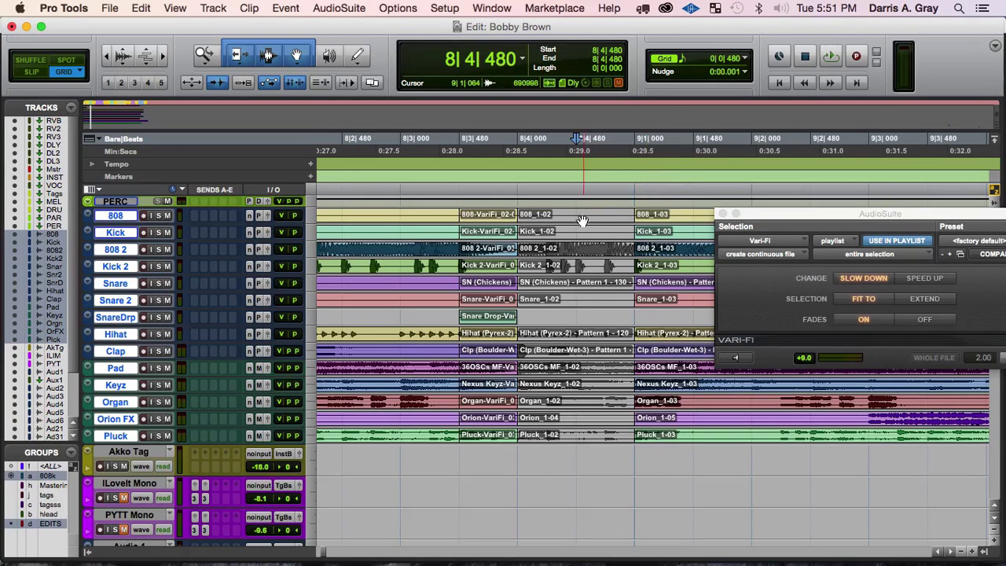
key(super+e)
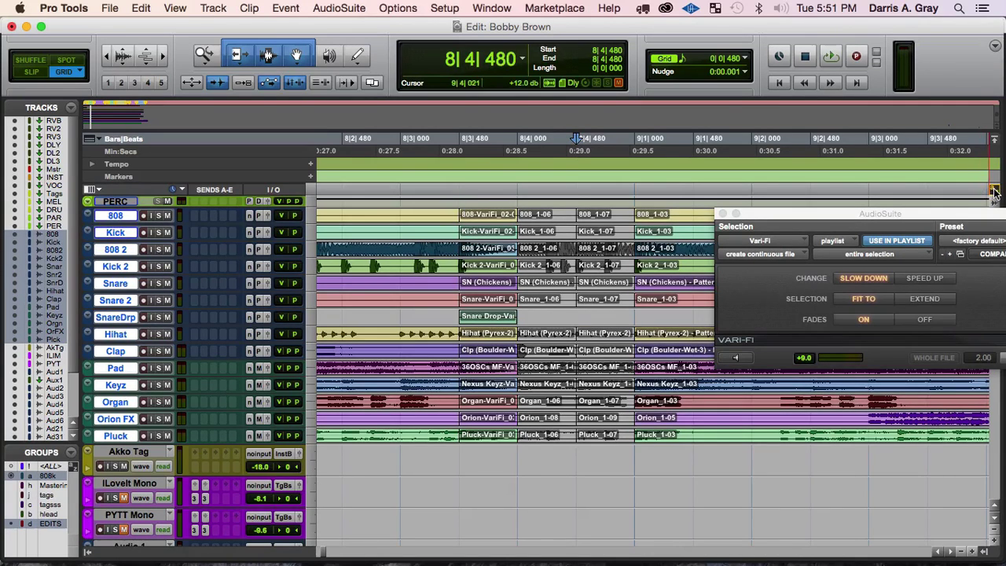
- Render a Vari-Fi SPEED UP on 8|4|480–9|1|000 across all tracks, then deselect
click(608, 277)
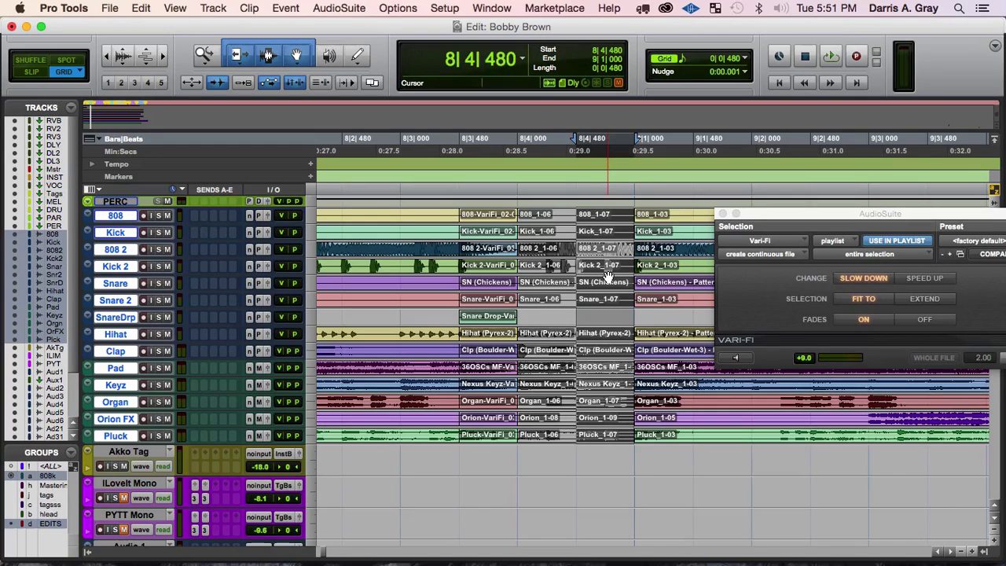
drag(826, 214, 753, 192)
click(857, 255)
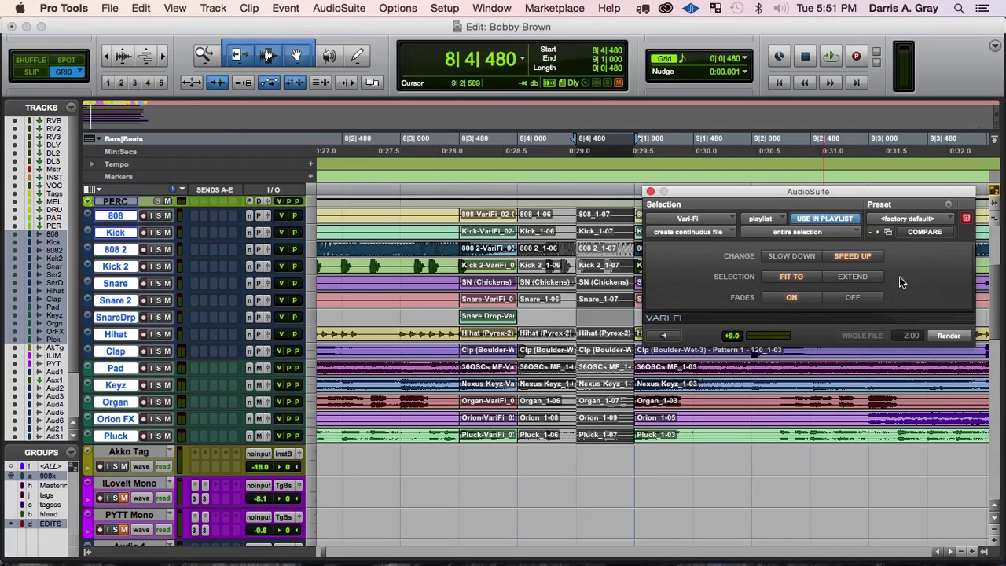
click(955, 335)
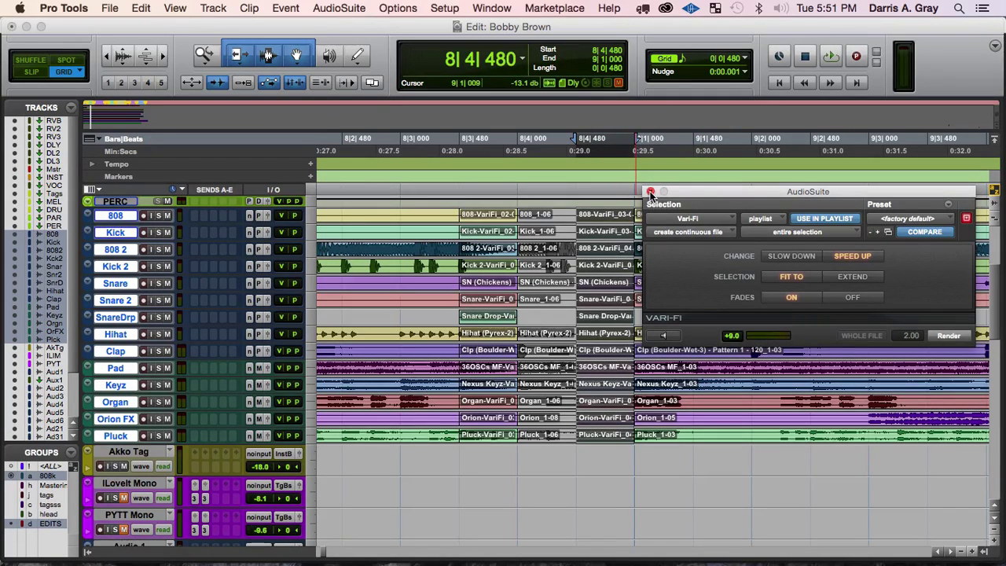
click(581, 210)
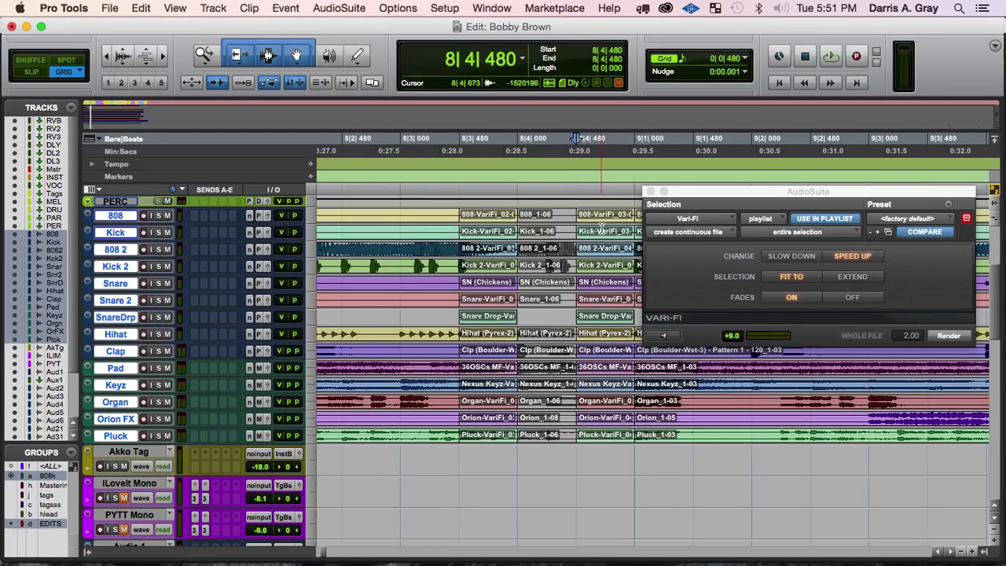
- Jump the edit point to 9|1|000 and set the grid to 1/16 note
key(Tab)
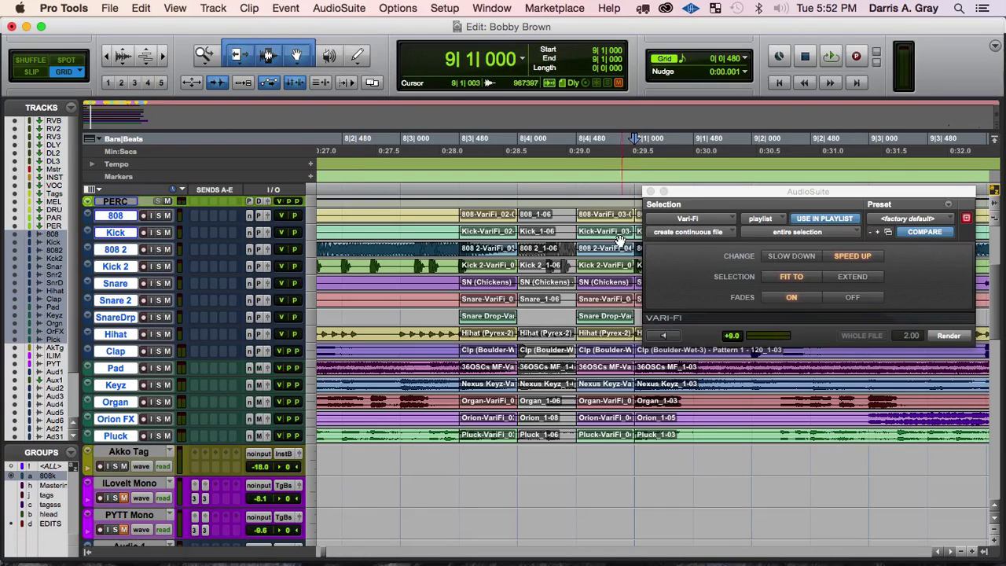
click(747, 59)
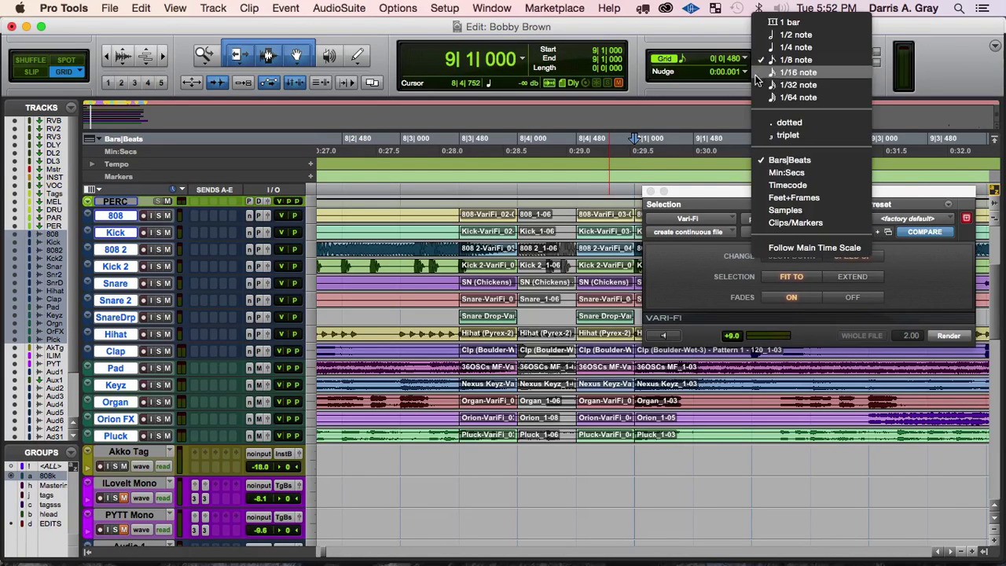
click(790, 76)
- Split the 808 2 and Kick 2 clips at 8|4|720 and select the new 808 2 piece
click(606, 249)
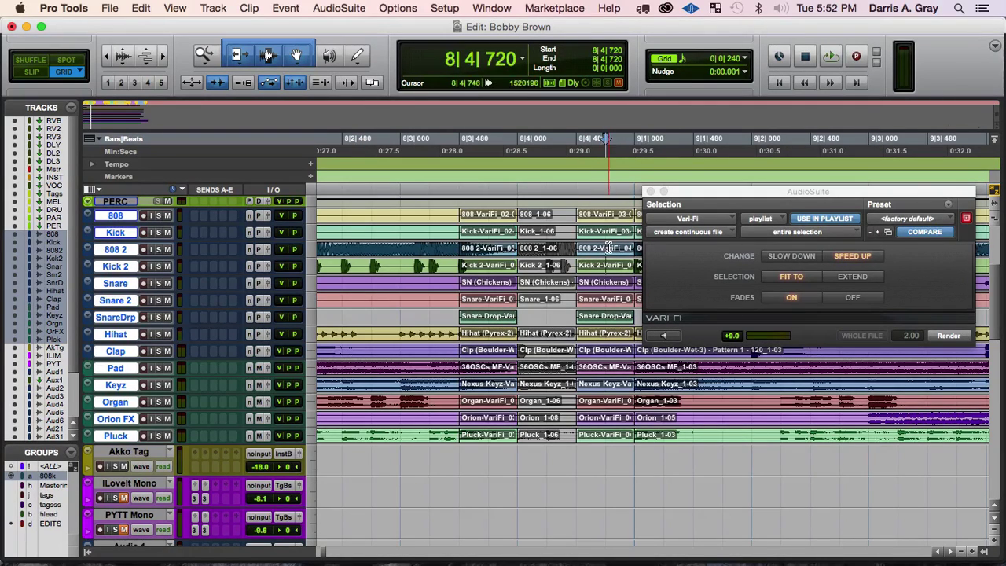
key(super+e)
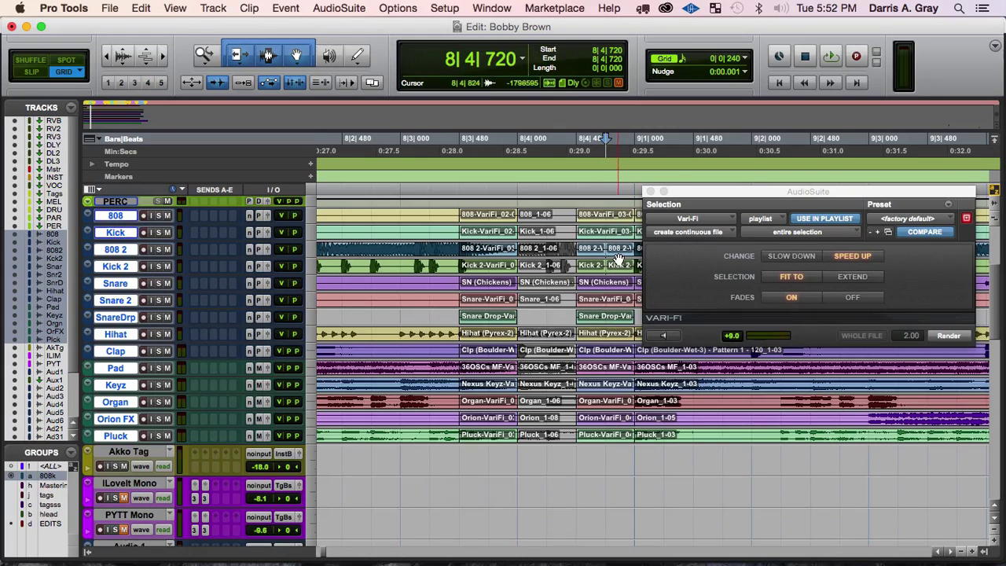
click(618, 258)
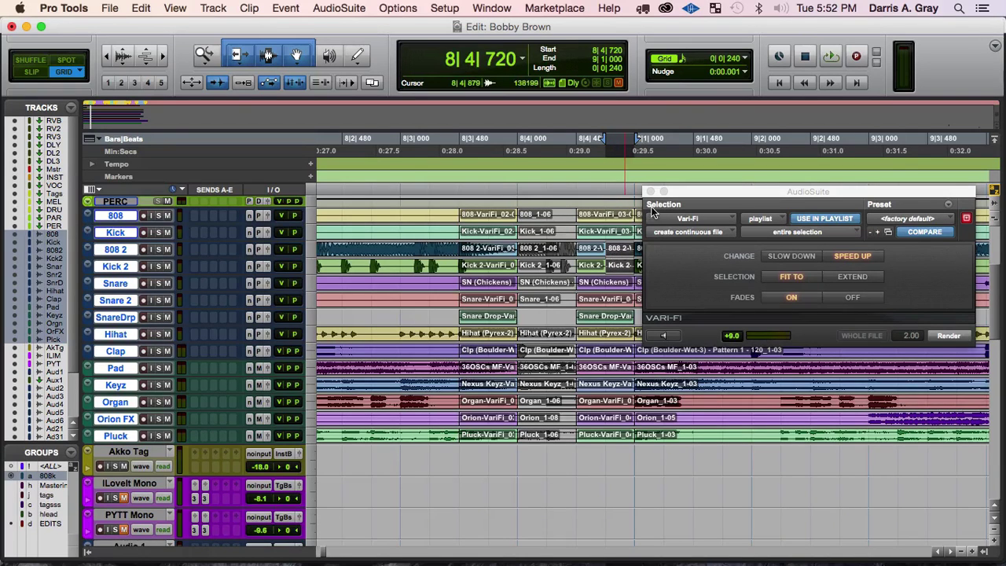
- Audition the passage from 8|2|720 twice, then undo the speed-up render and extra splits
click(377, 190)
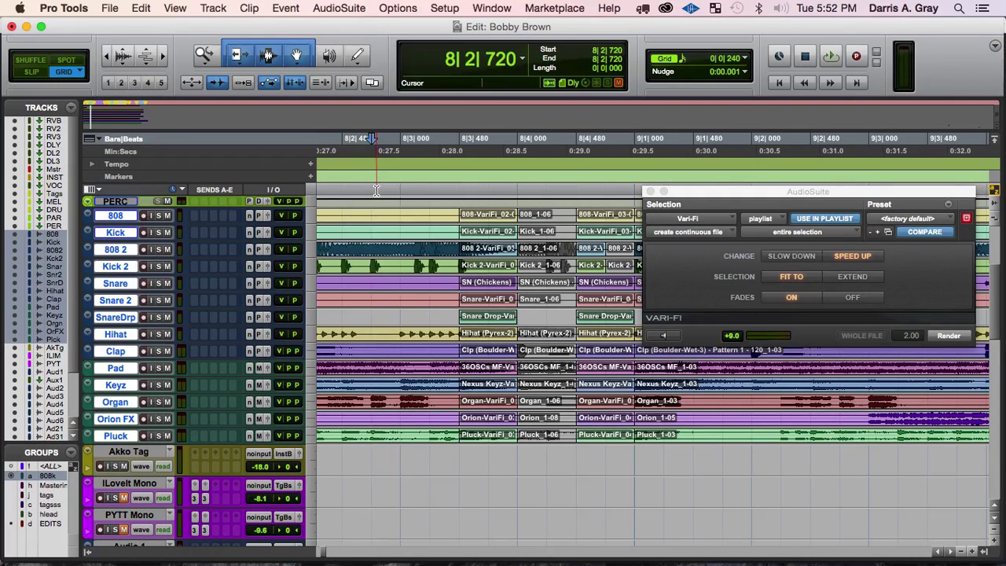
key(space)
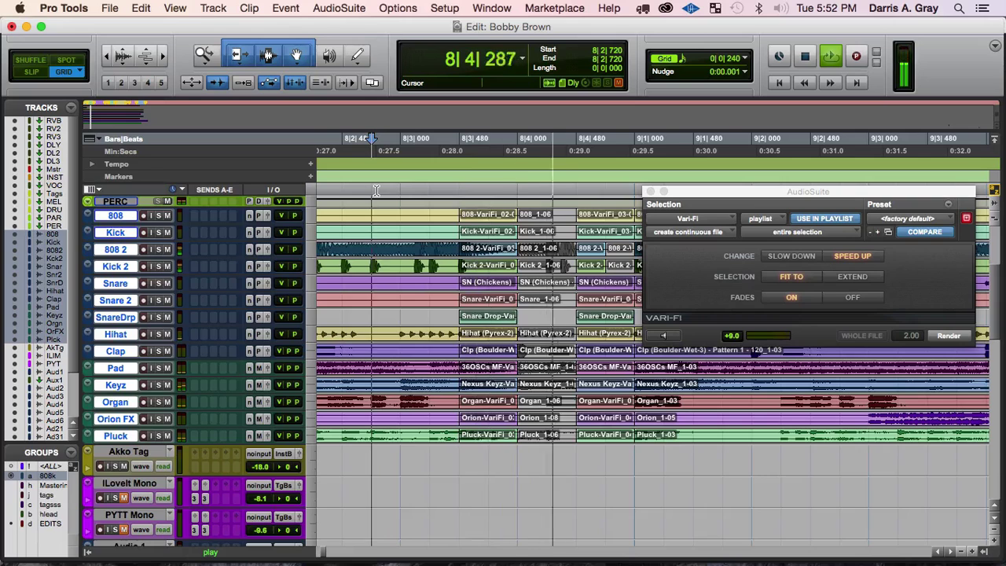
key(space)
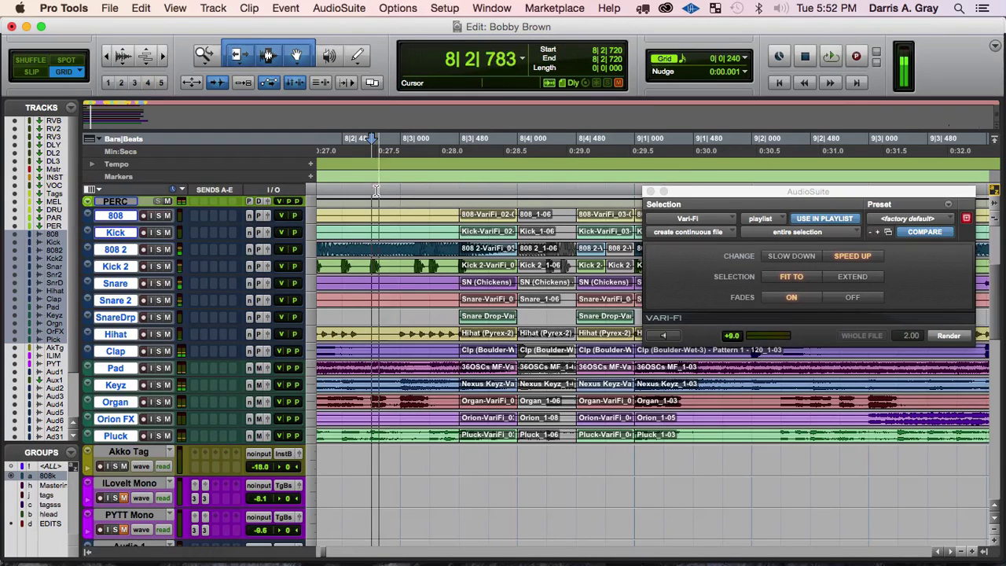
key(space)
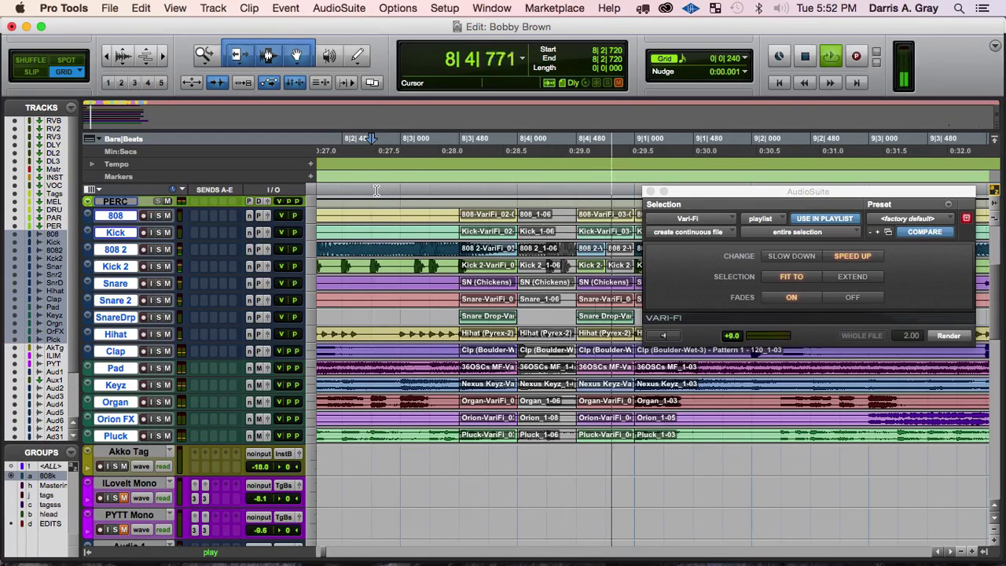
key(space)
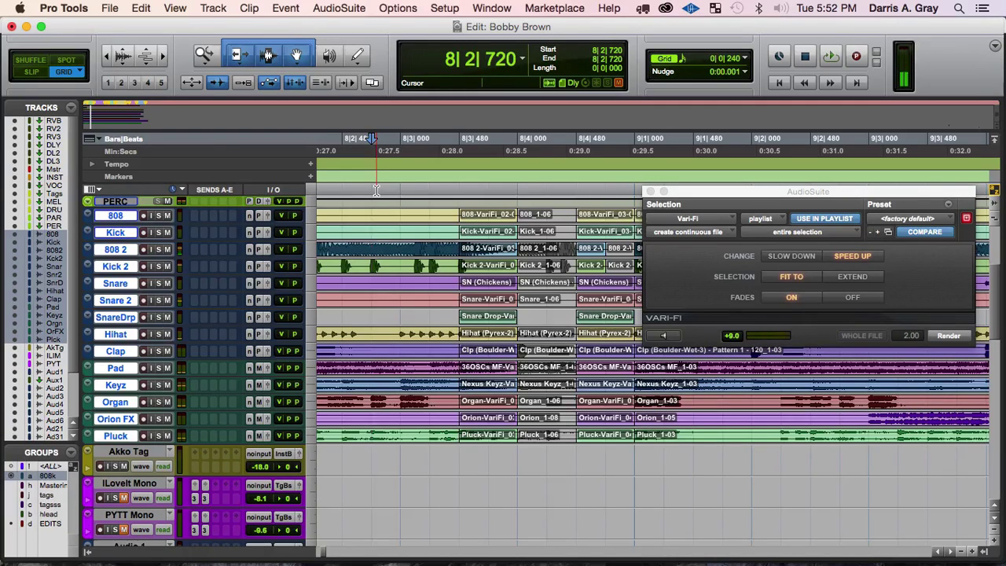
key(super+z)
key(super+z)
key(super+z)
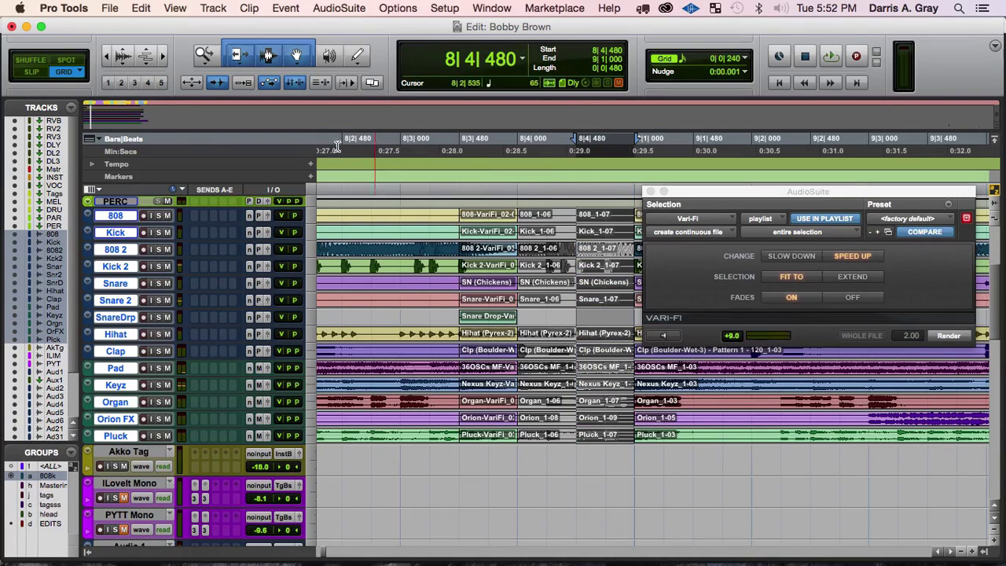
click(550, 214)
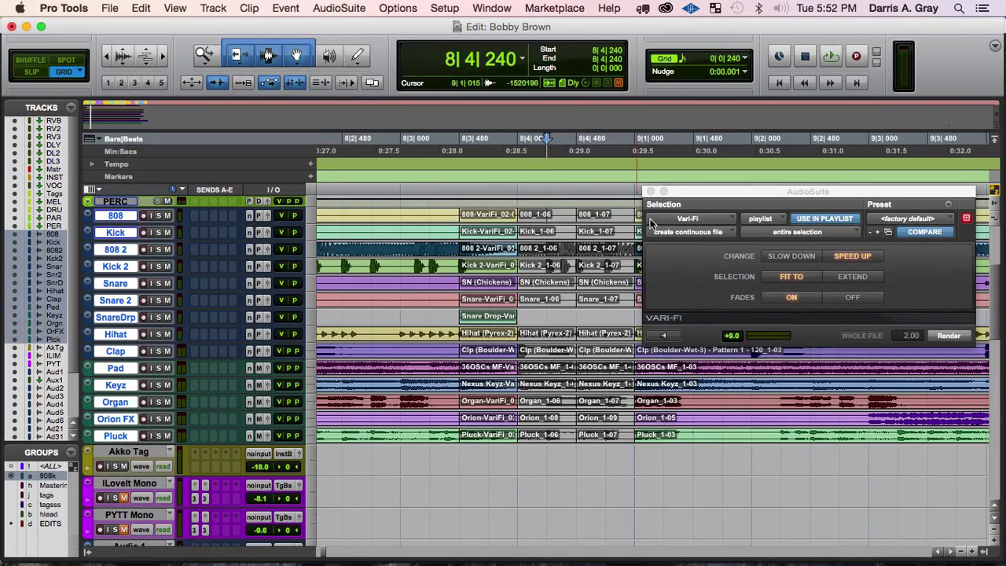
key(super+z)
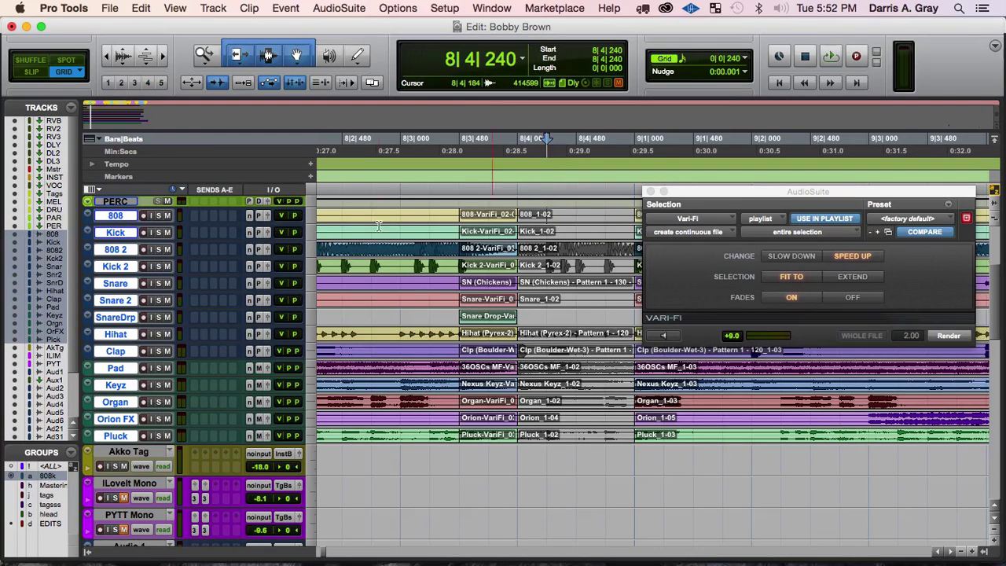
key(super+])
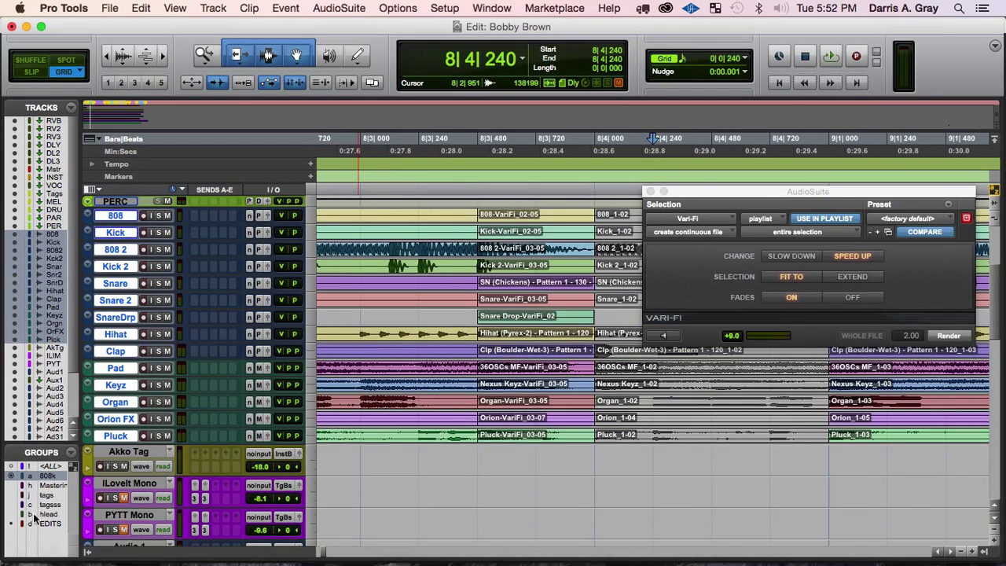
key(space)
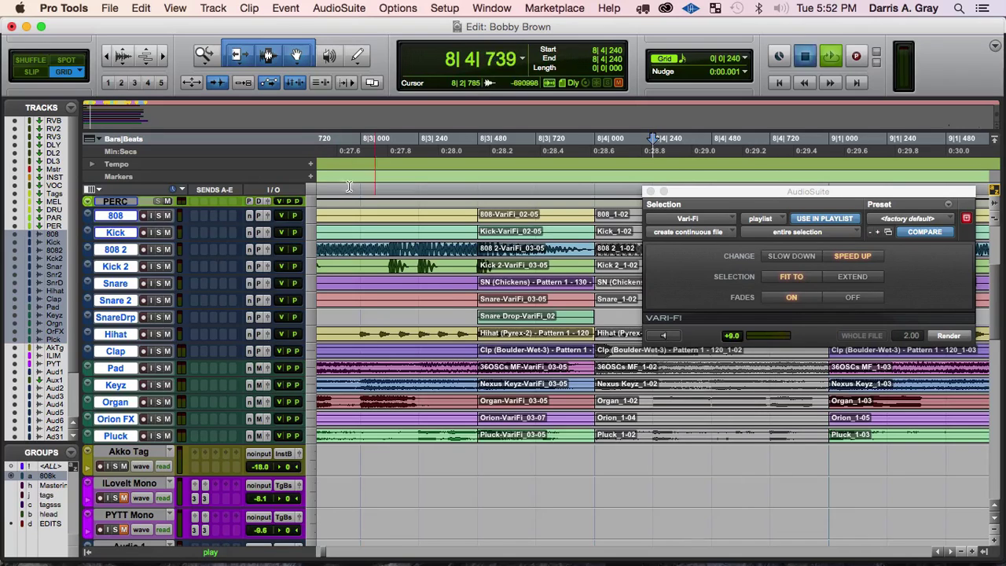
key(space)
click(355, 187)
key(space)
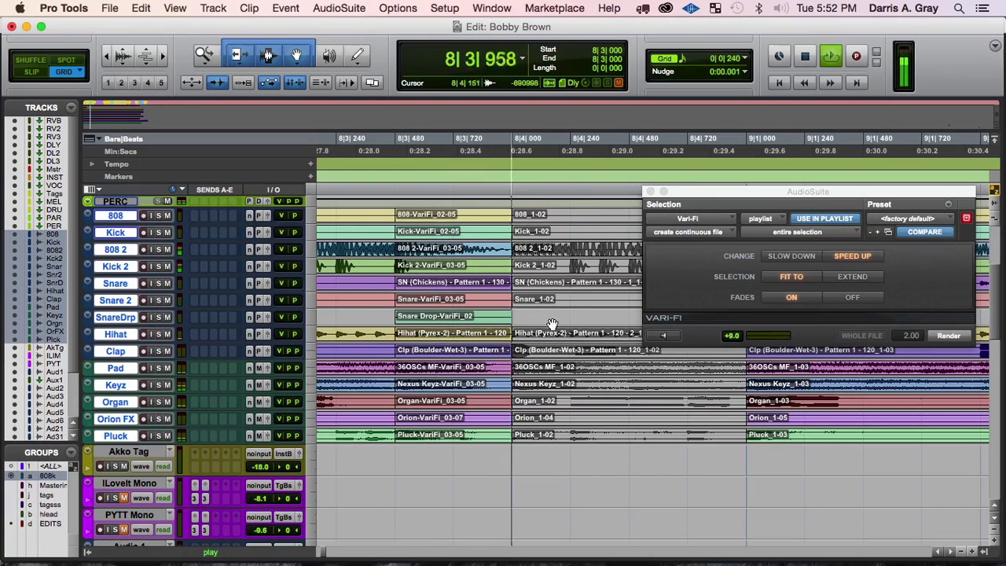
- With the EDITS group on, render the Vari-Fi speed-up over 8|4|240–9|1|000 and cue 8|3|480
key(space)
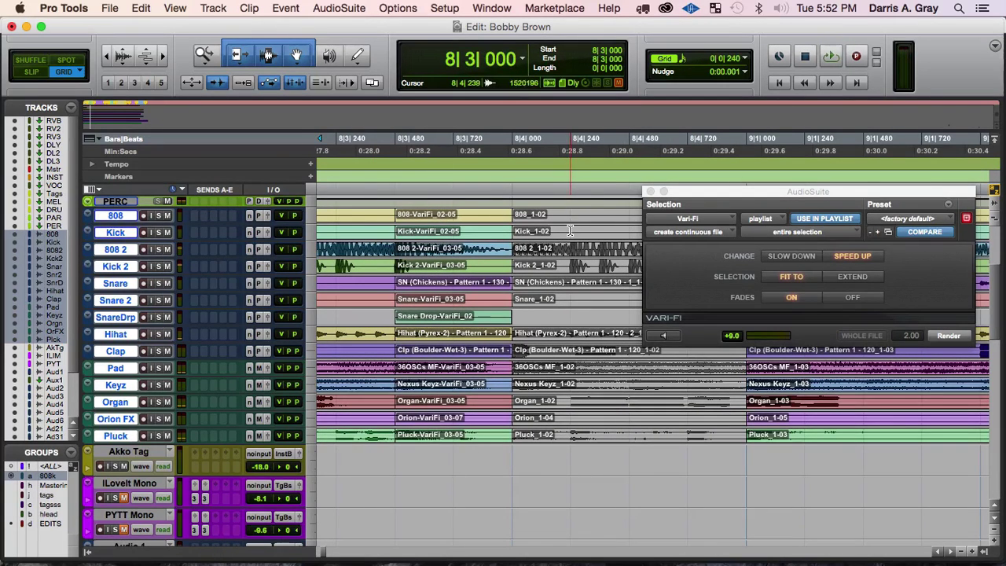
click(570, 230)
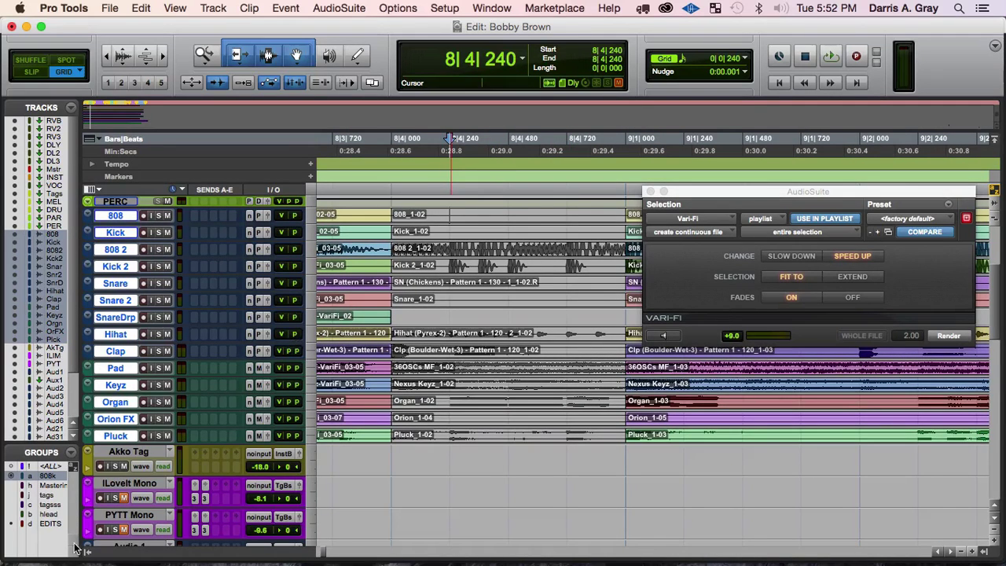
click(50, 525)
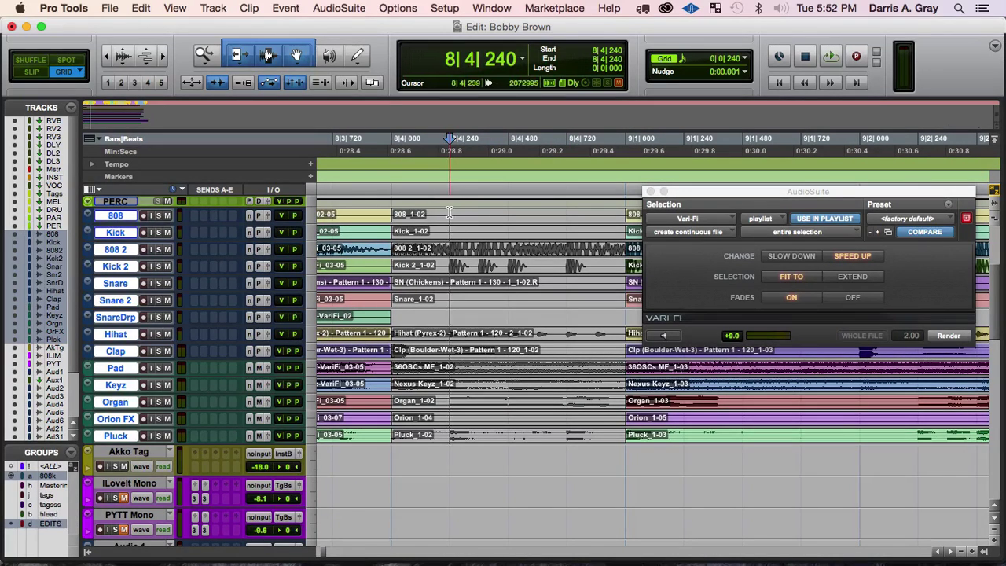
drag(450, 232, 627, 236)
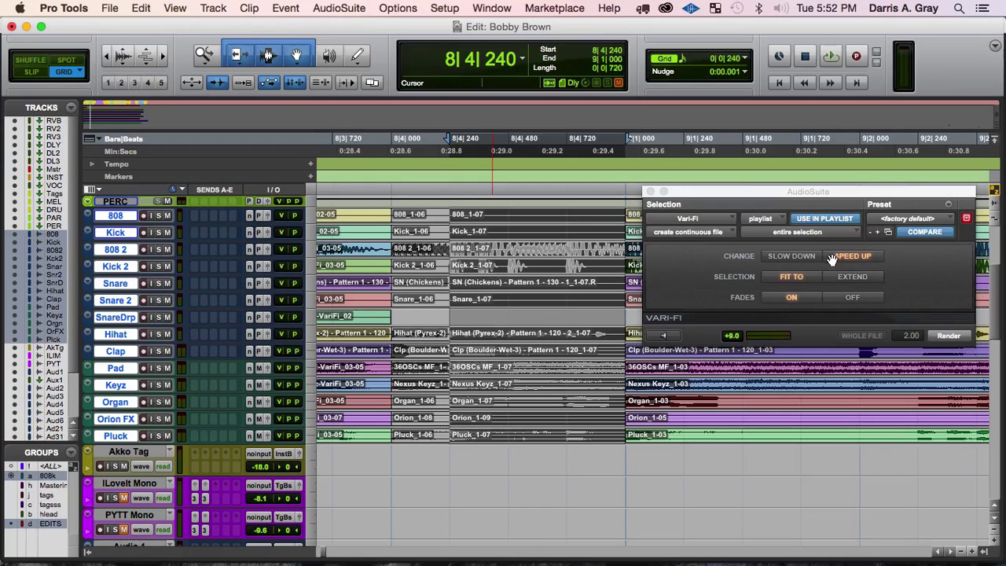
click(948, 335)
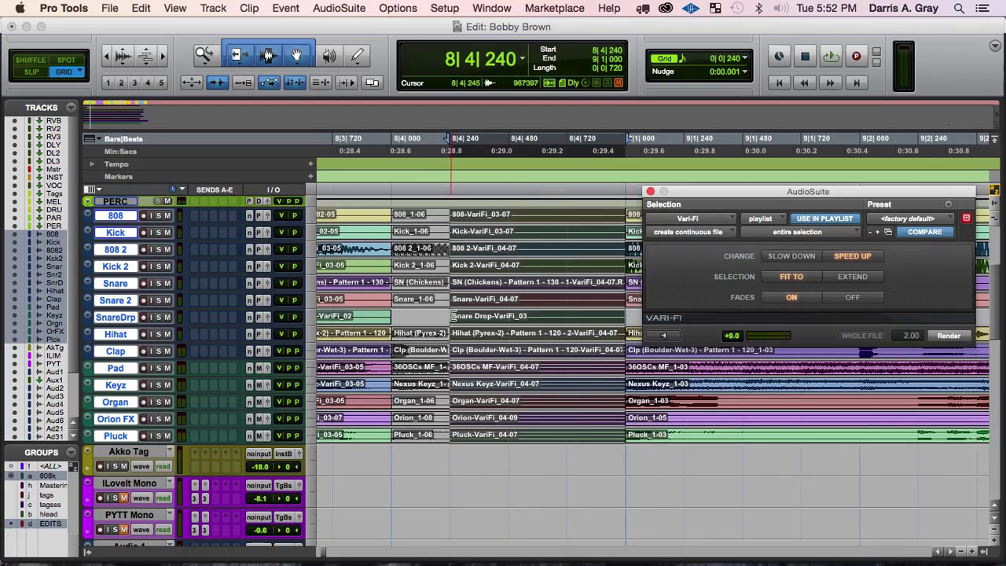
scroll(454, 315, left, 3)
click(343, 186)
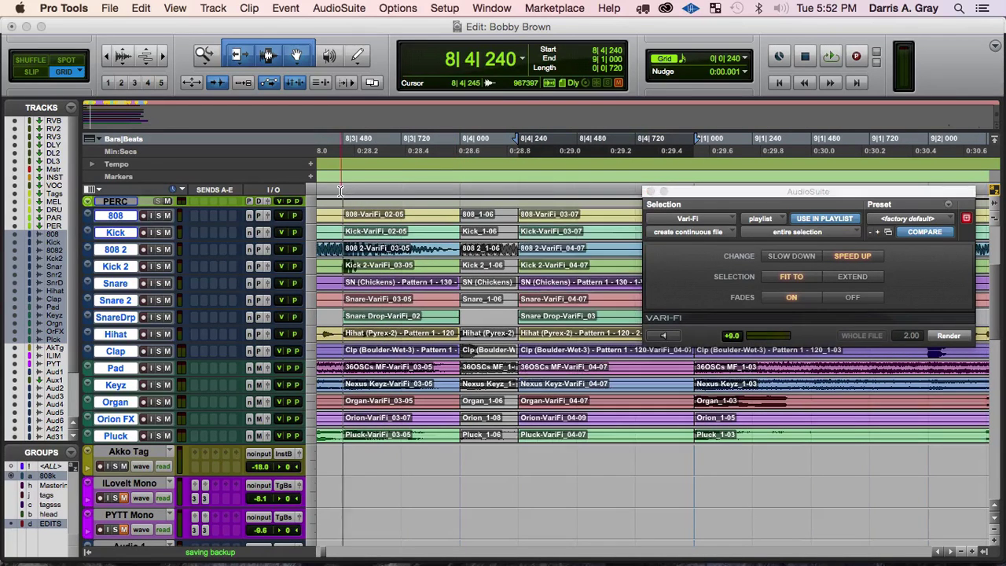
- Audition the new speed-up from 8|3|480, then undo the render to restore the original clips
key(space)
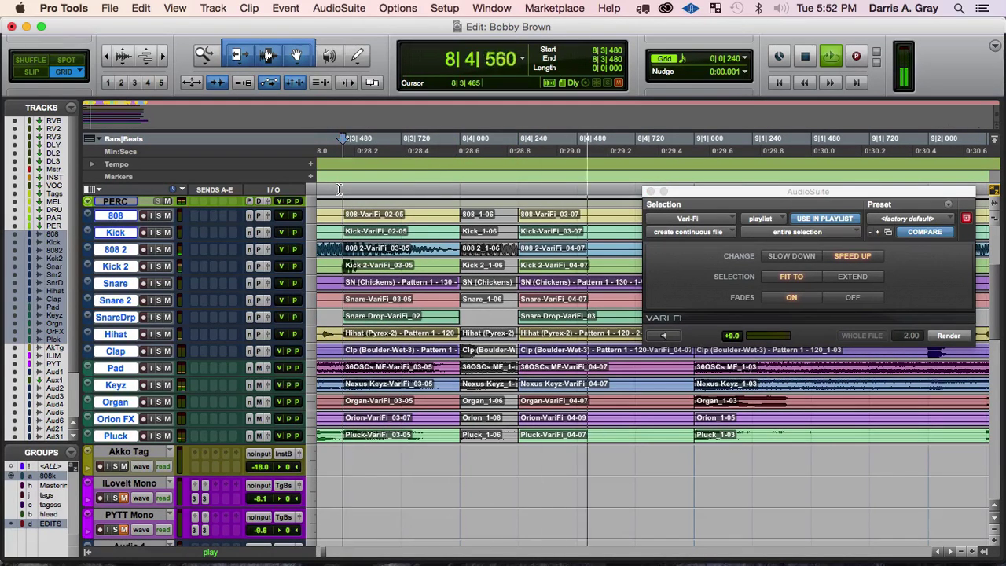
key(space)
click(619, 291)
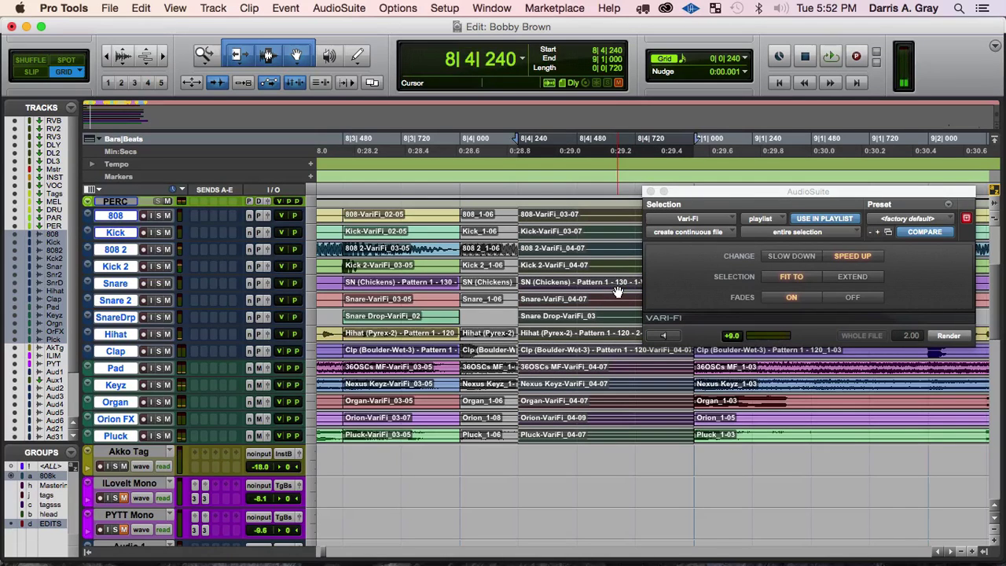
click(325, 190)
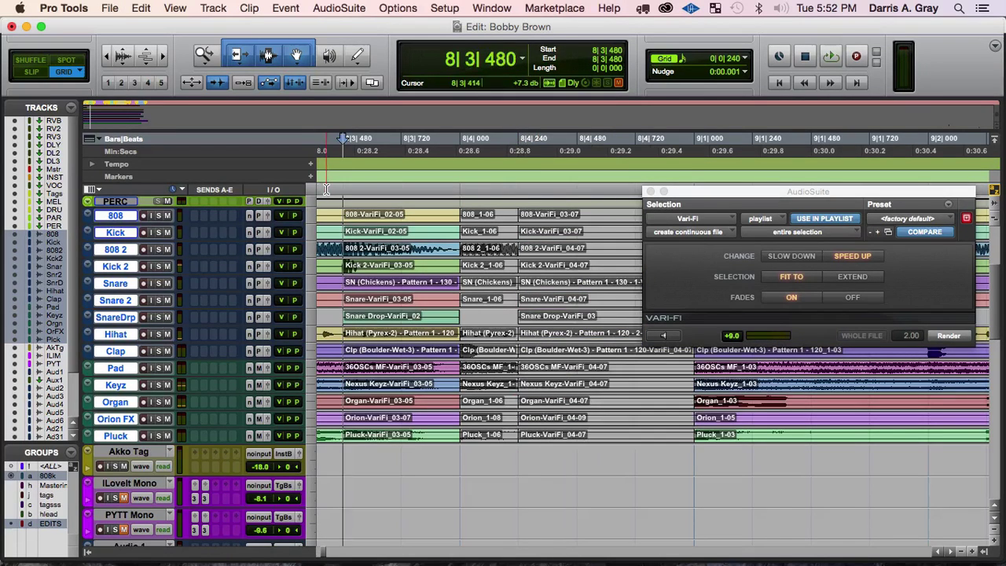
key(space)
key(space)
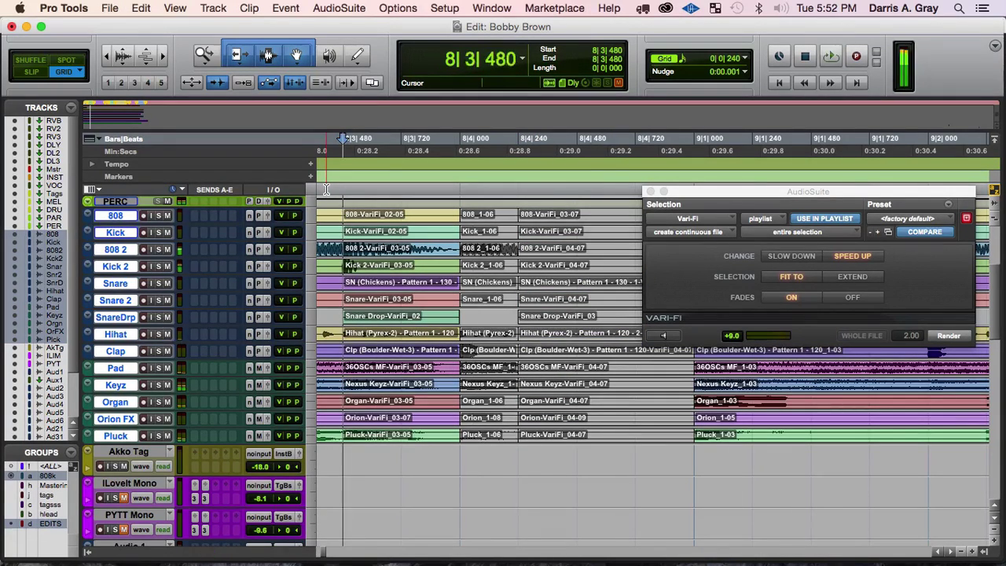
key(super+z)
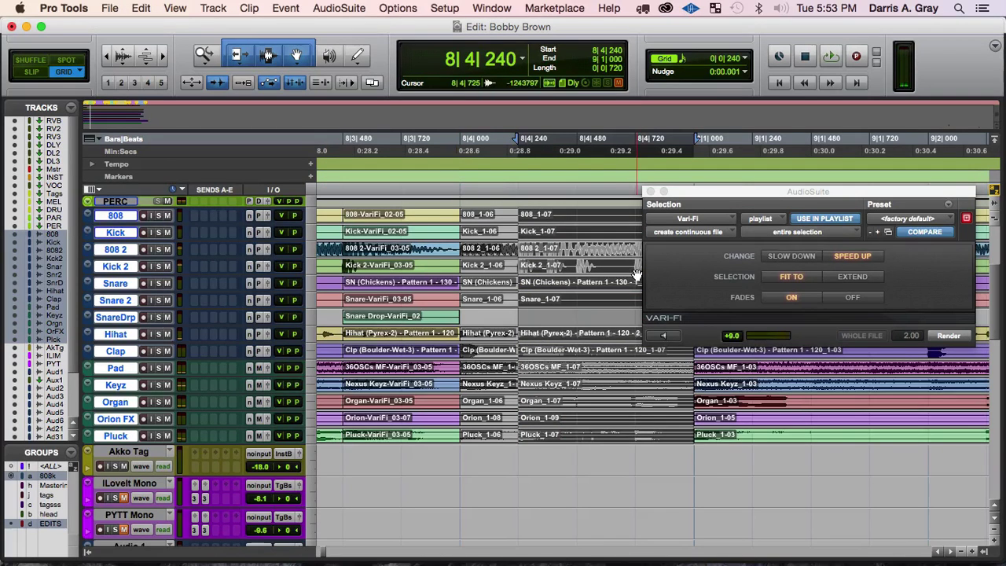
key(super+z)
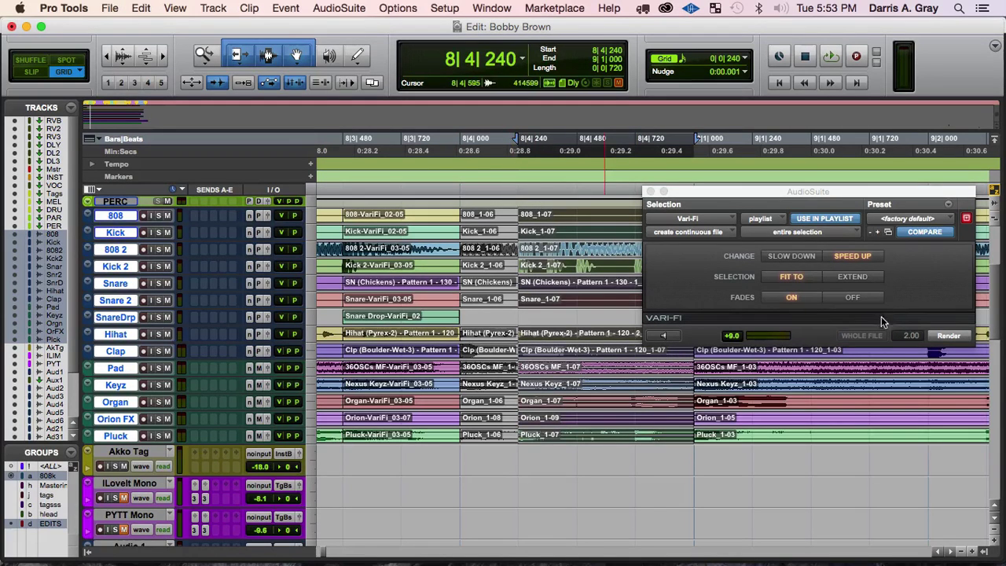
- Re-render the Vari-Fi speed-up and audition the result from 8|3|480
click(949, 336)
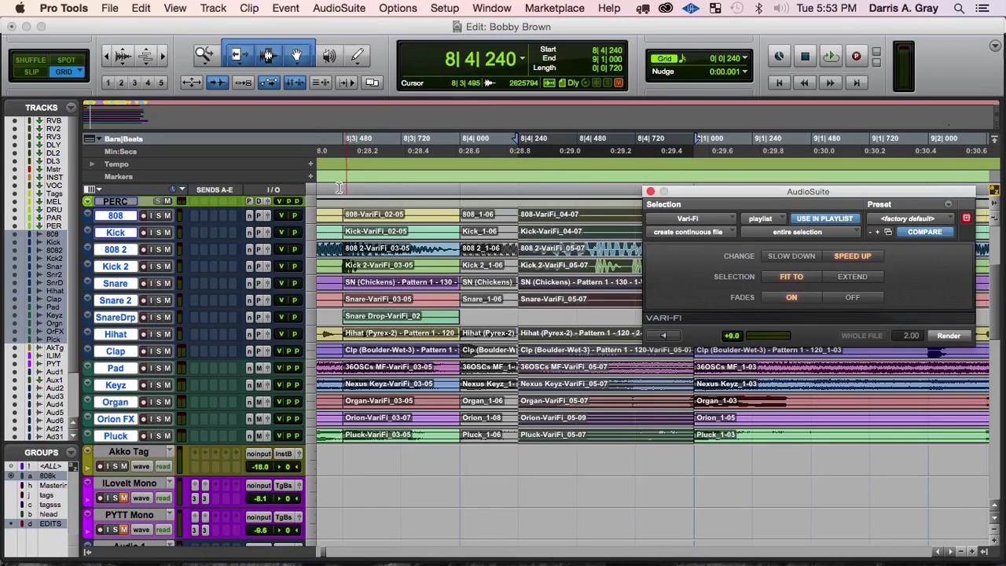
click(339, 188)
key(space)
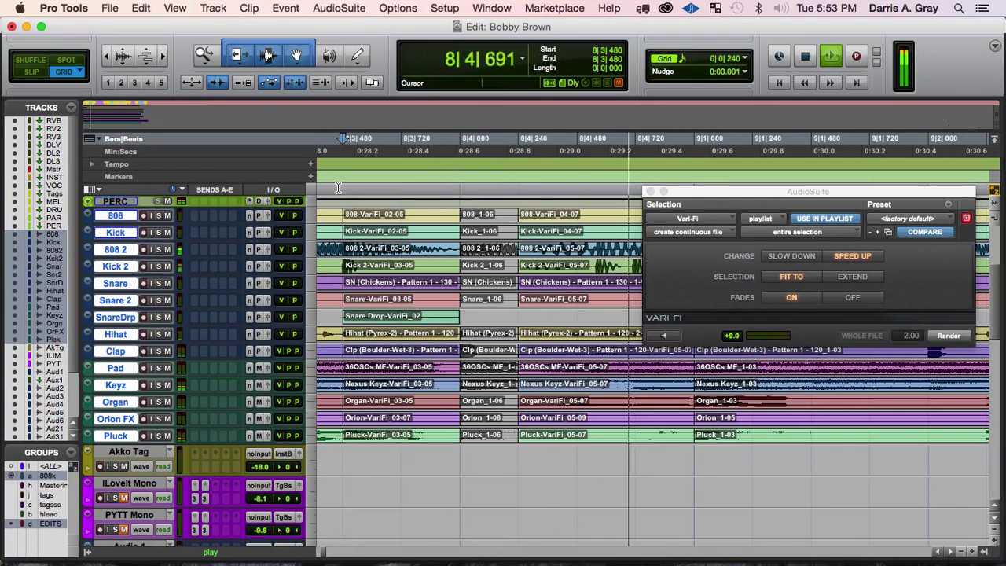
key(space)
key(space)
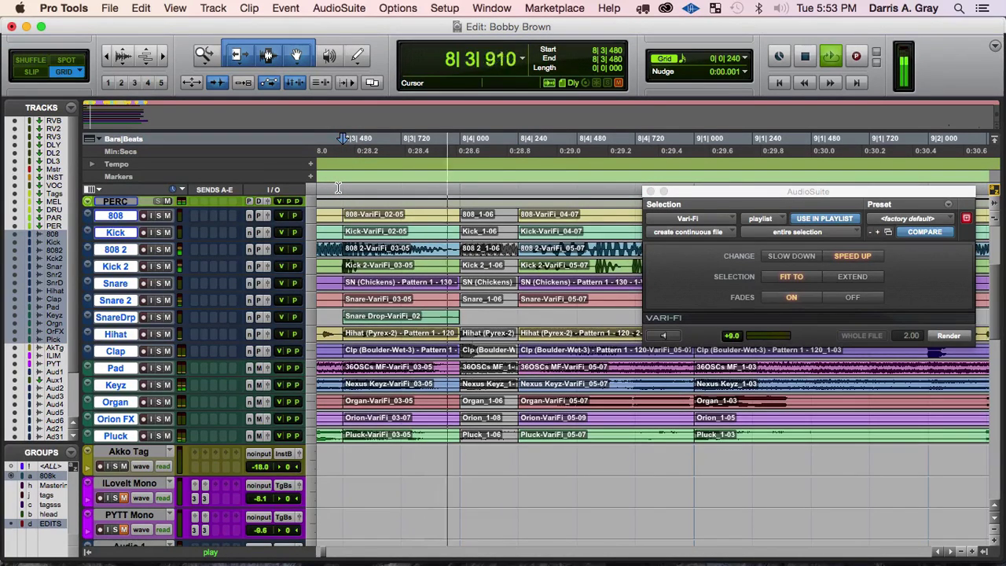
key(space)
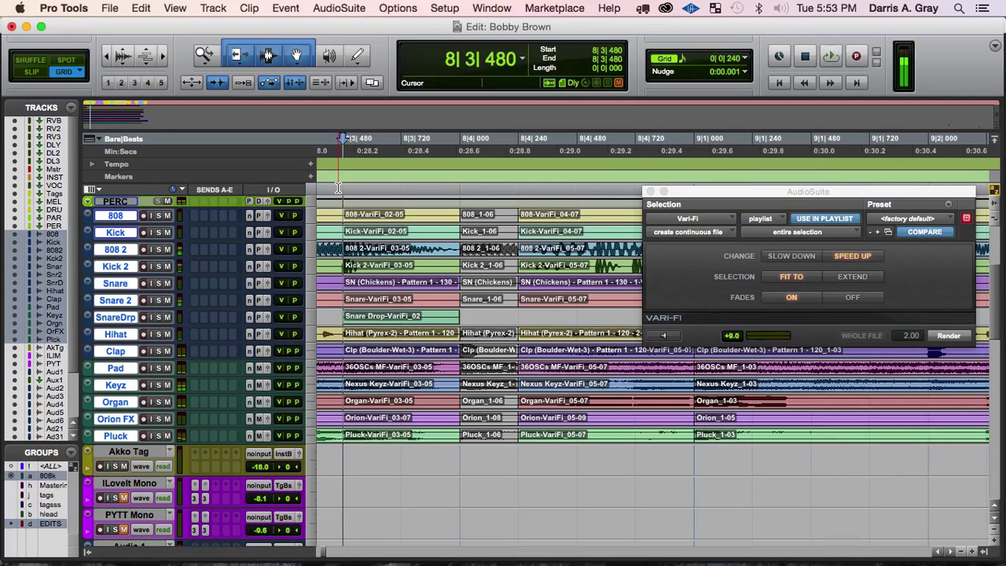
scroll(252, 351, down, 5)
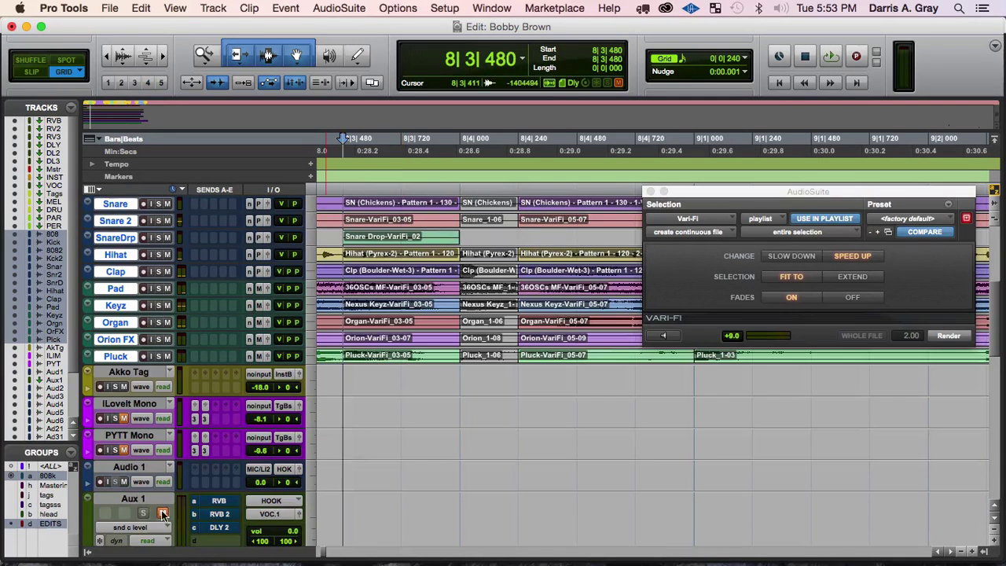
- Undo the latest Vari-Fi renders back to before the split
key(space)
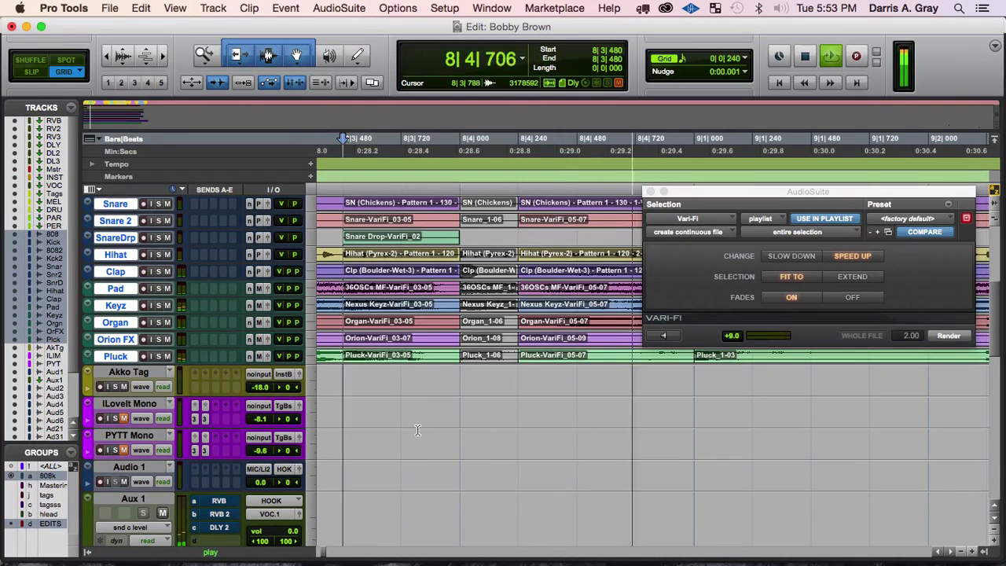
key(space)
key(super+z)
scroll(598, 296, left, 2)
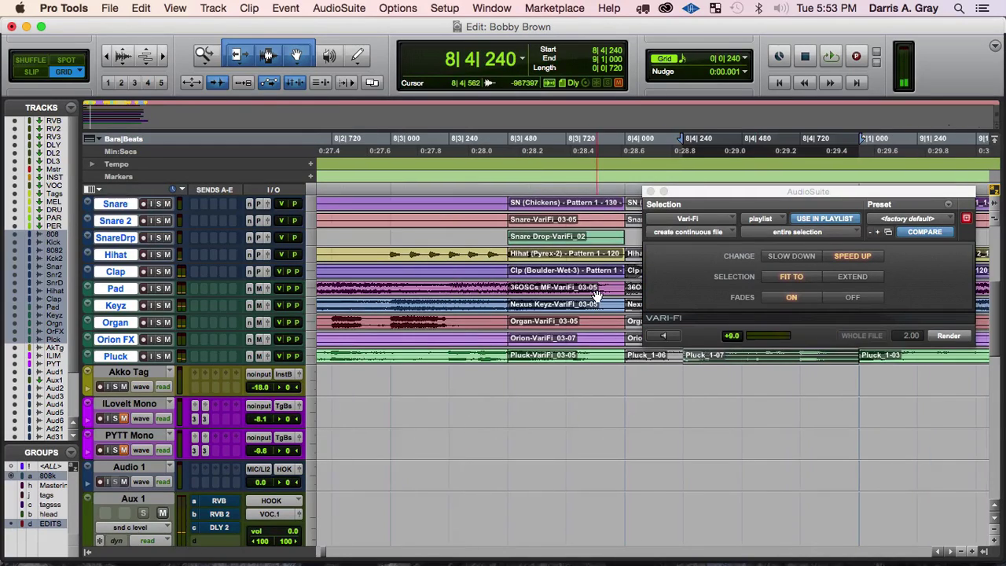
scroll(598, 296, up, 10)
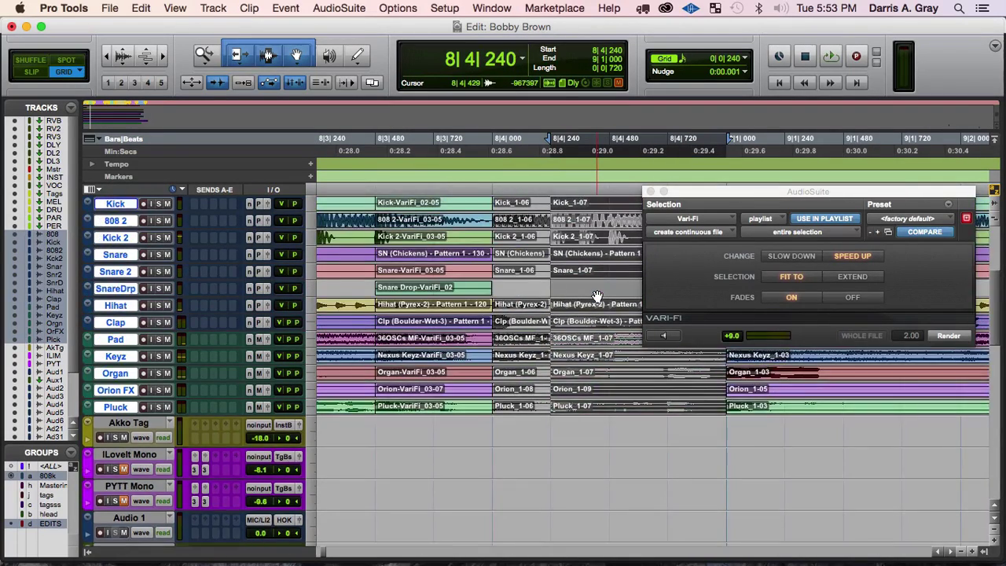
key(super+z)
- Audition the passage around 8|4|480 from 8|3|240
click(630, 304)
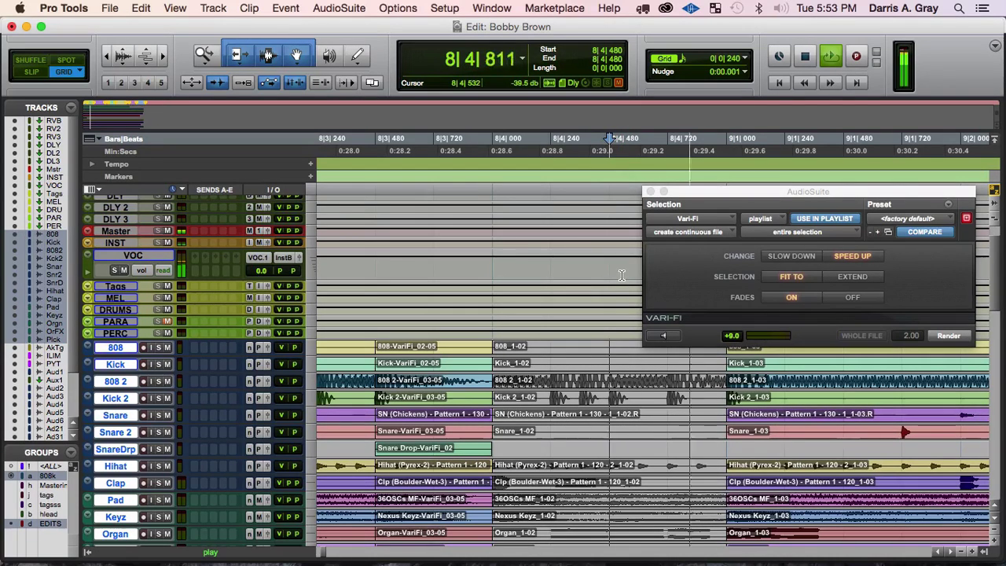
key(space)
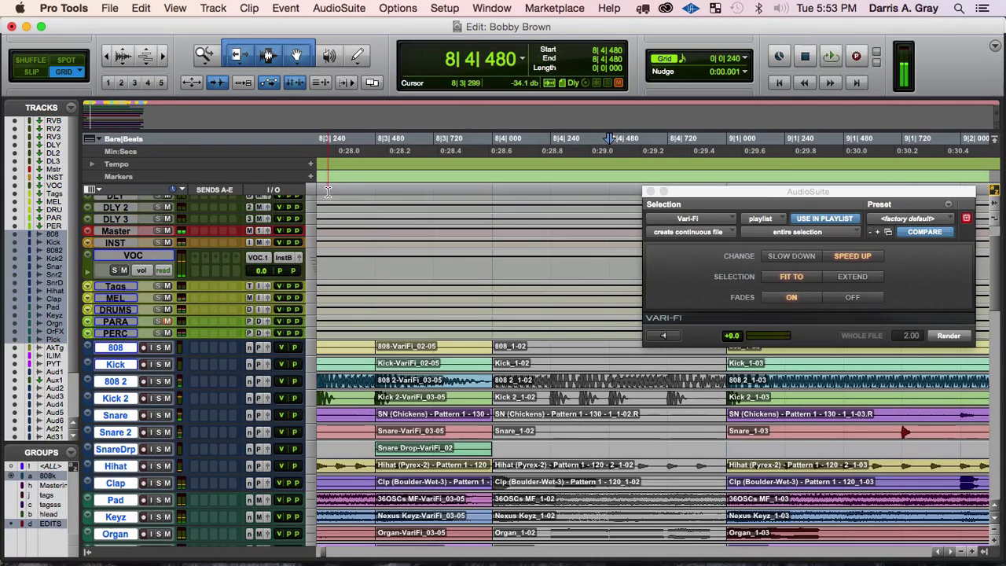
key(space)
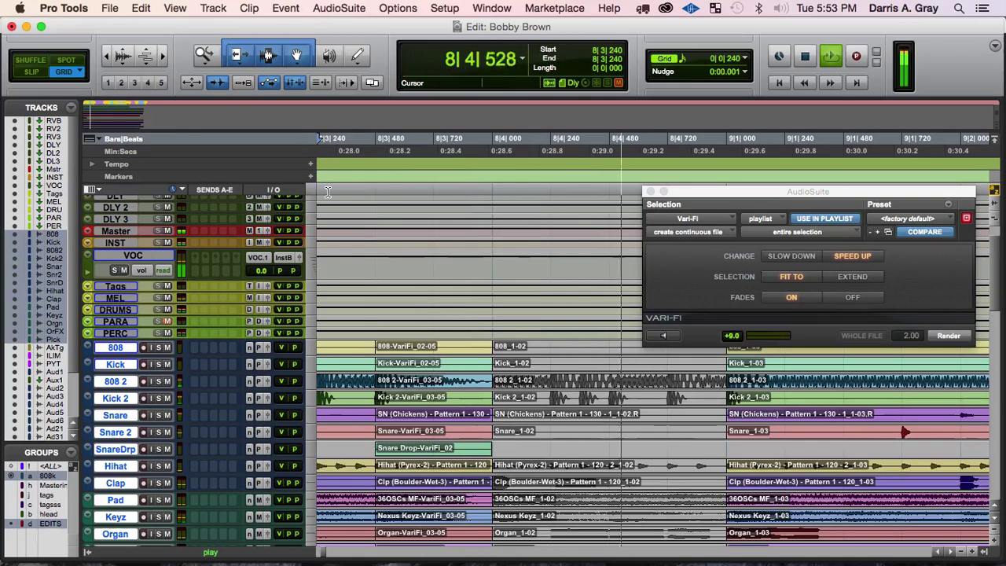
key(space)
key(space)
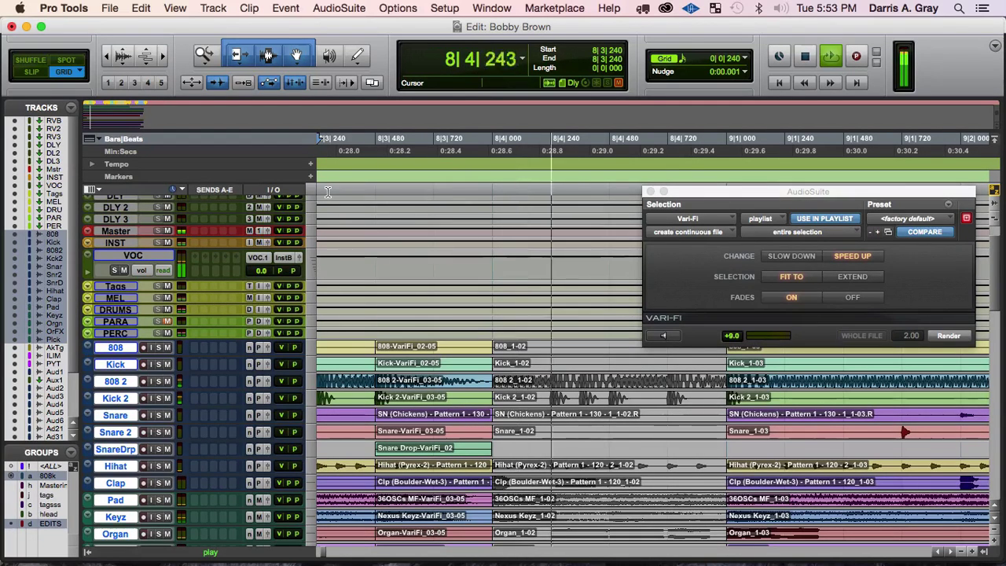
key(space)
- Select 8|4|480 to 9|1|000 and split the grouped clips at the selection edges
click(610, 351)
click(609, 346)
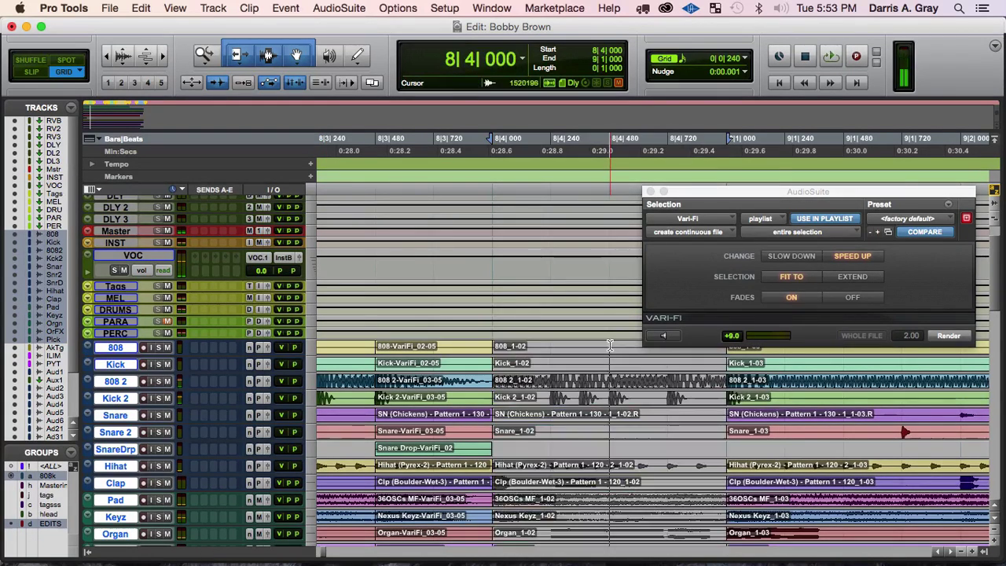
key(shift+Tab)
key(super+e)
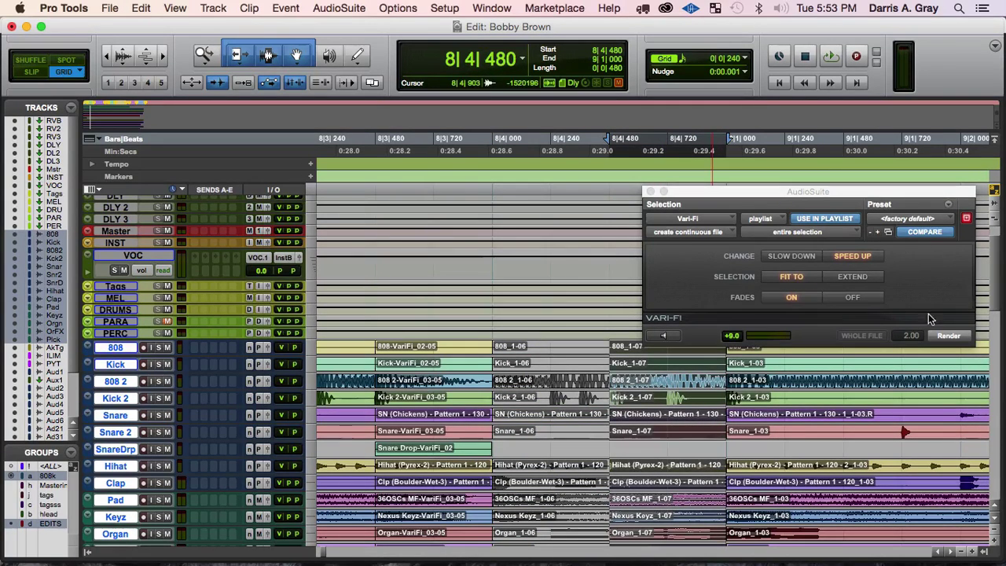
- Render the Vari-Fi speed-up on the selection and audition it from 8|3|240
click(948, 335)
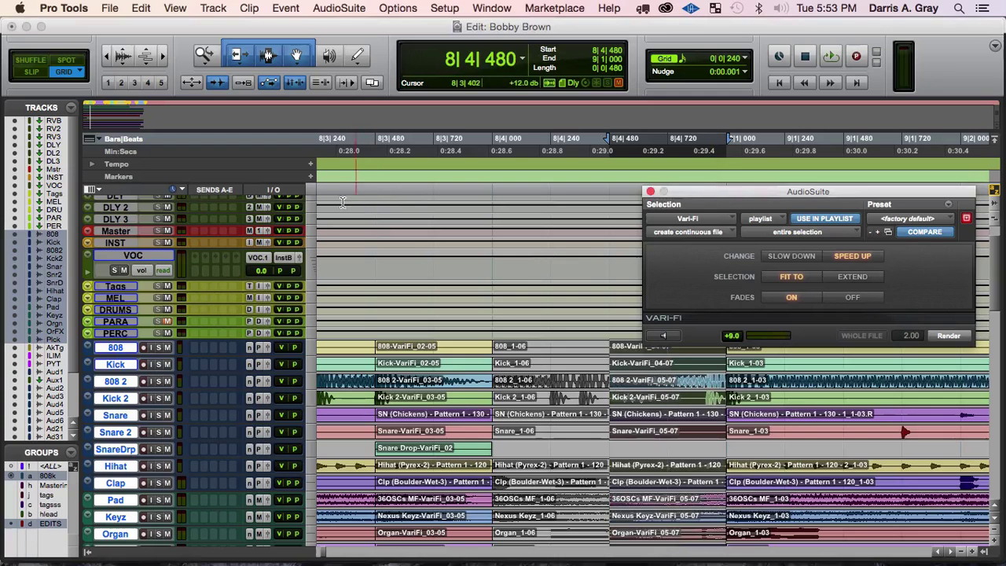
click(334, 191)
key(space)
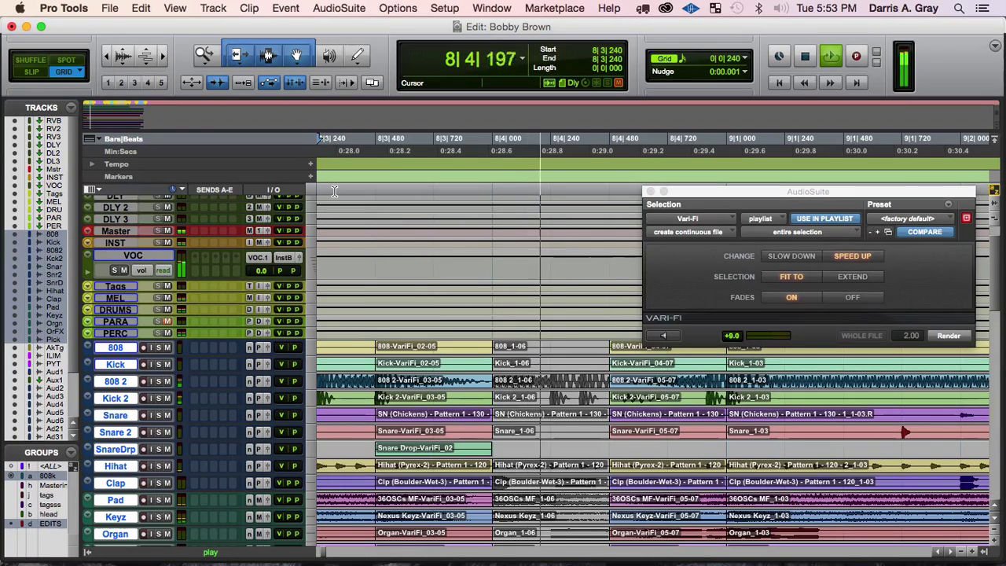
key(space)
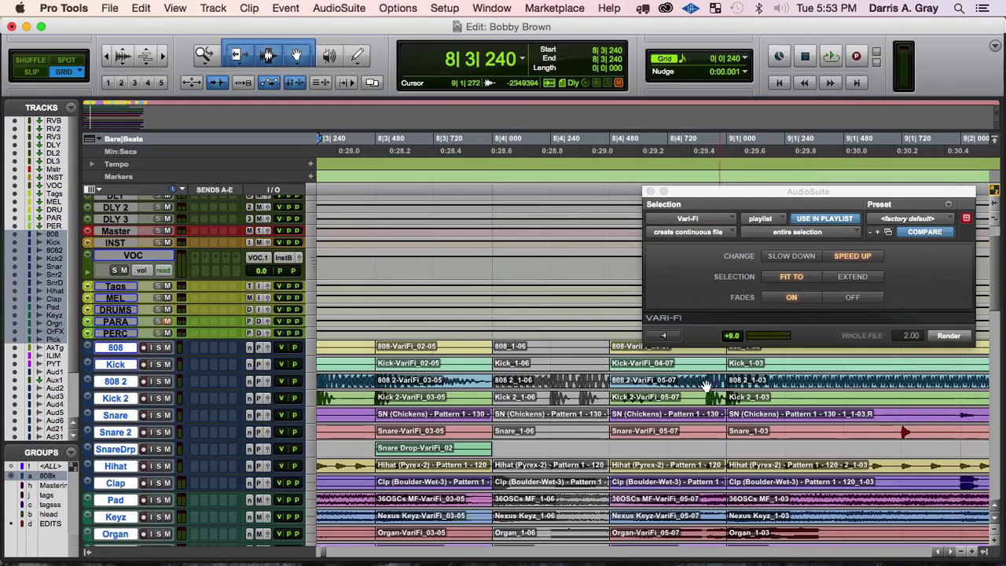
- Select 8|4|720–9|1|000 on 808 2 and Kick 2, audition from 8|3|240, and cue bar 8
click(670, 381)
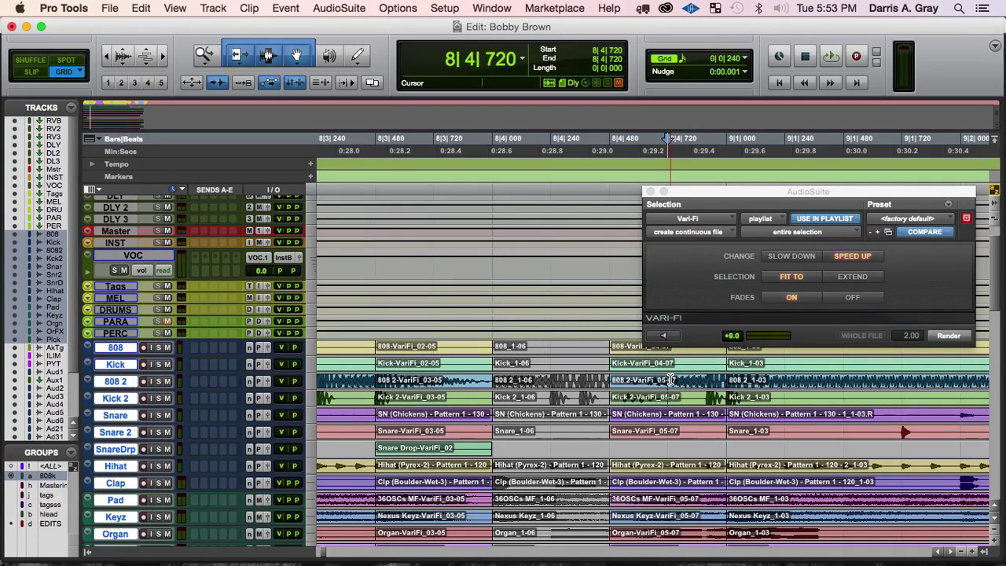
drag(670, 380, 692, 389)
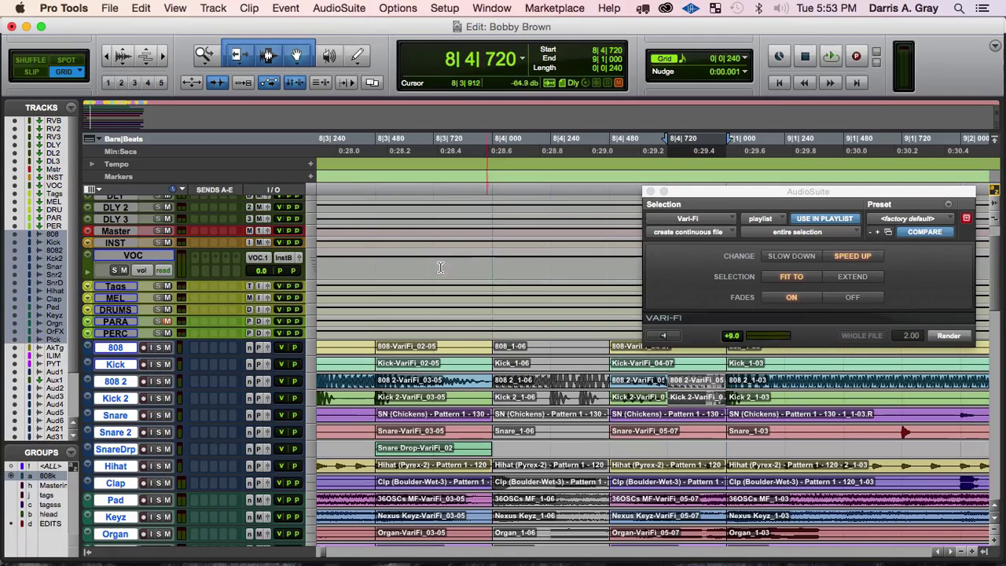
click(327, 190)
key(space)
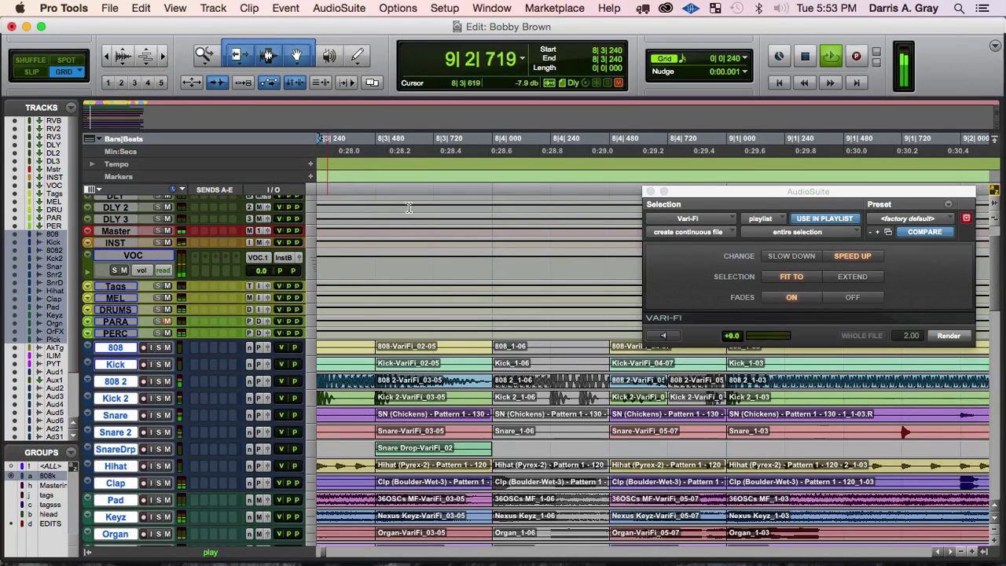
key(space)
key(super+bracketleft)
click(444, 192)
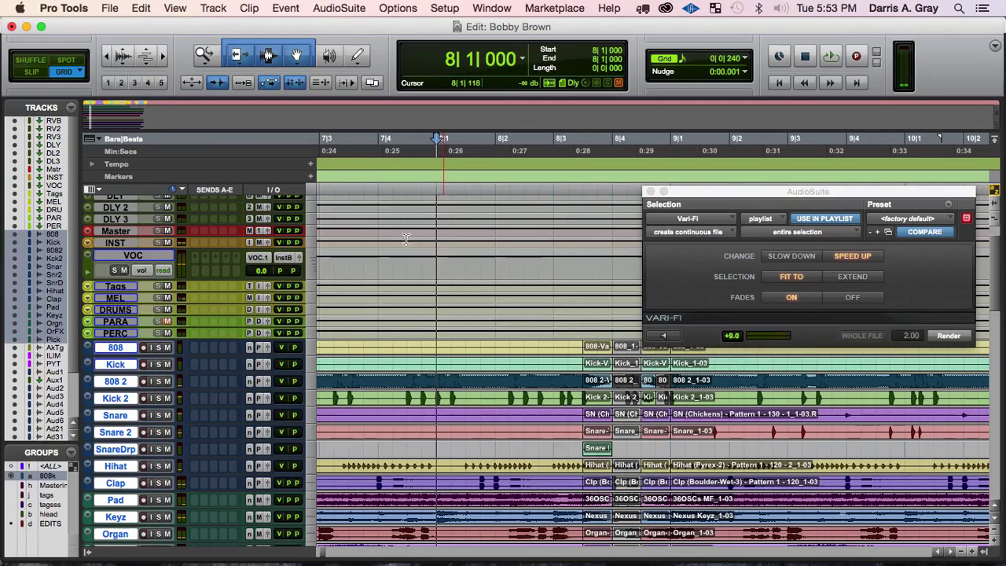
key(space)
scroll(356, 322, down, 8)
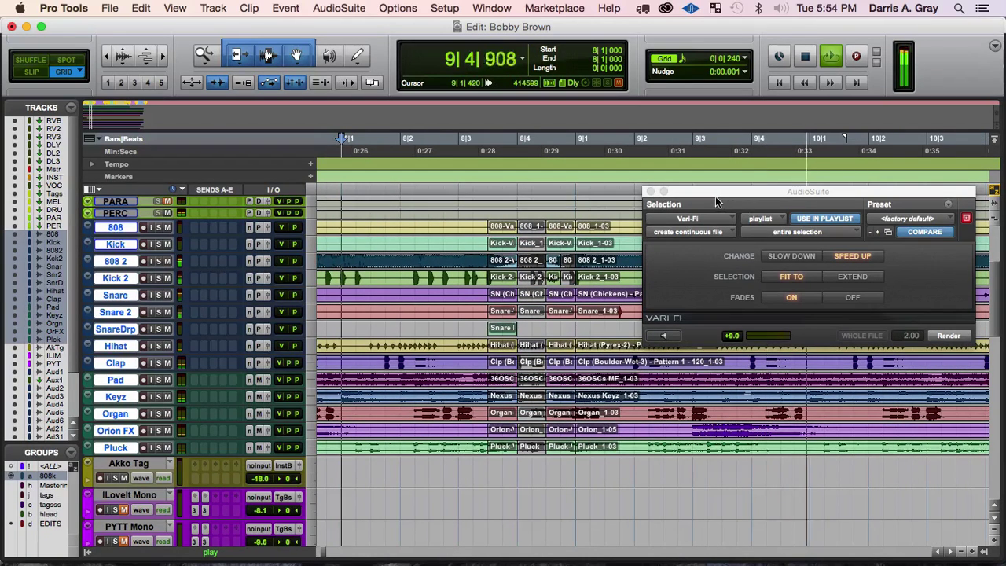
- Close the Vari-Fi window, select the 8|4 pieces on 808 2 and Kick 2, and shrink all tracks
click(650, 191)
key(space)
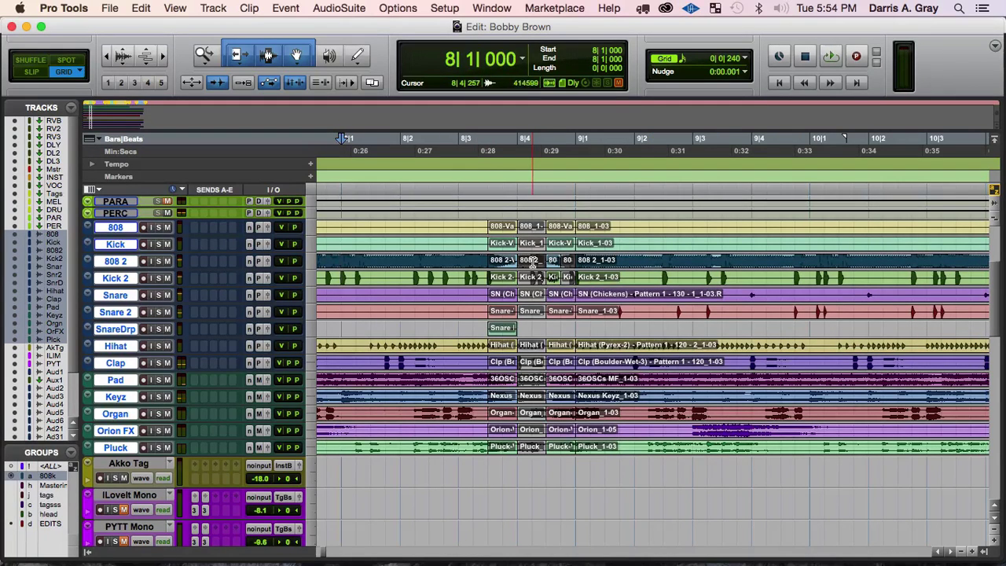
click(530, 288)
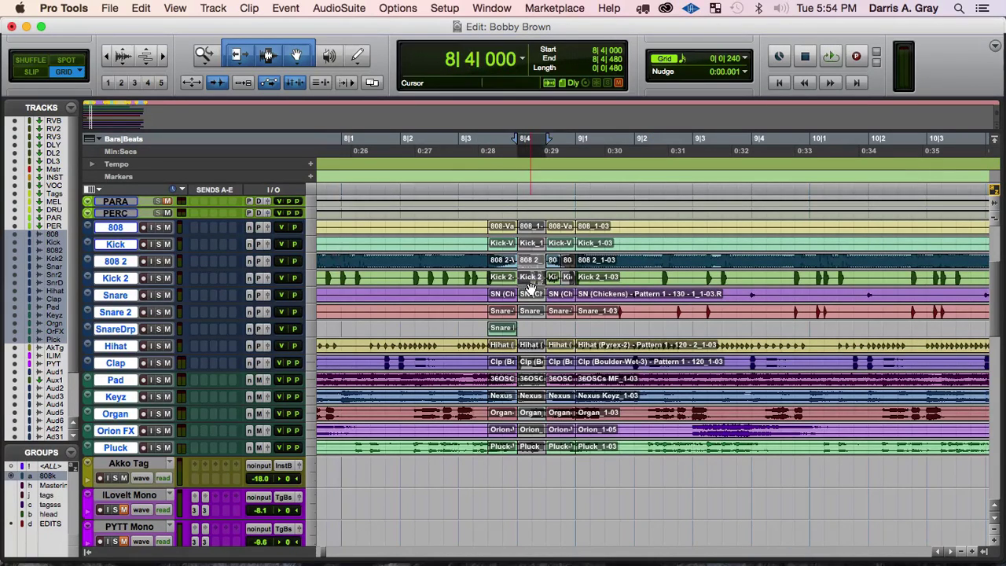
click(514, 185)
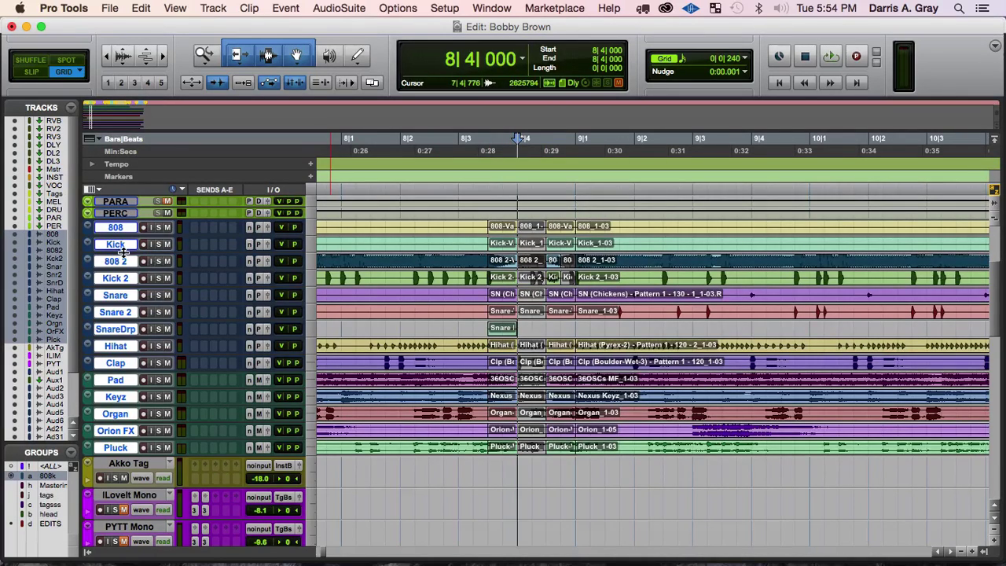
key(ctrl+alt+Down)
key(ctrl+alt+Up)
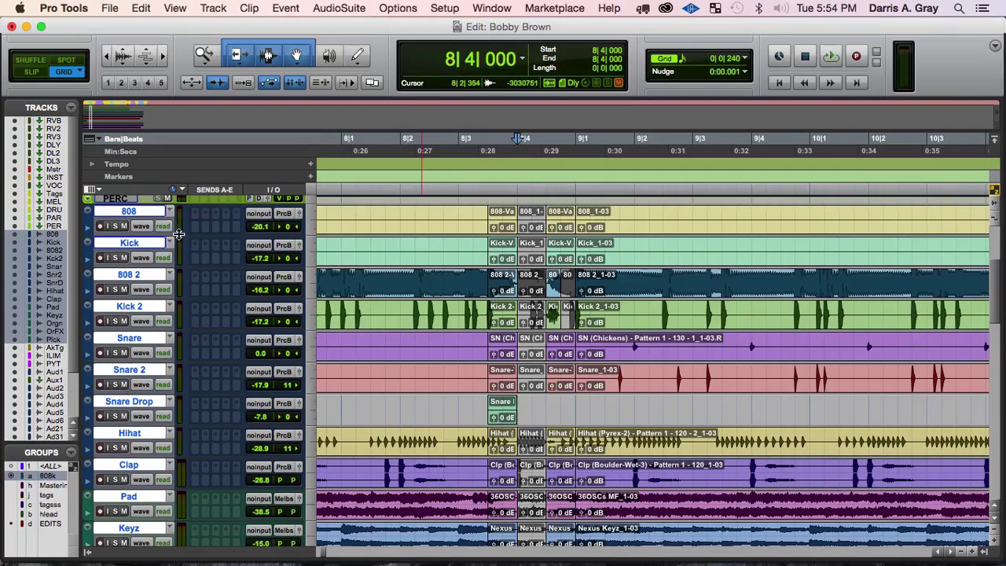
key(ctrl+alt+Up)
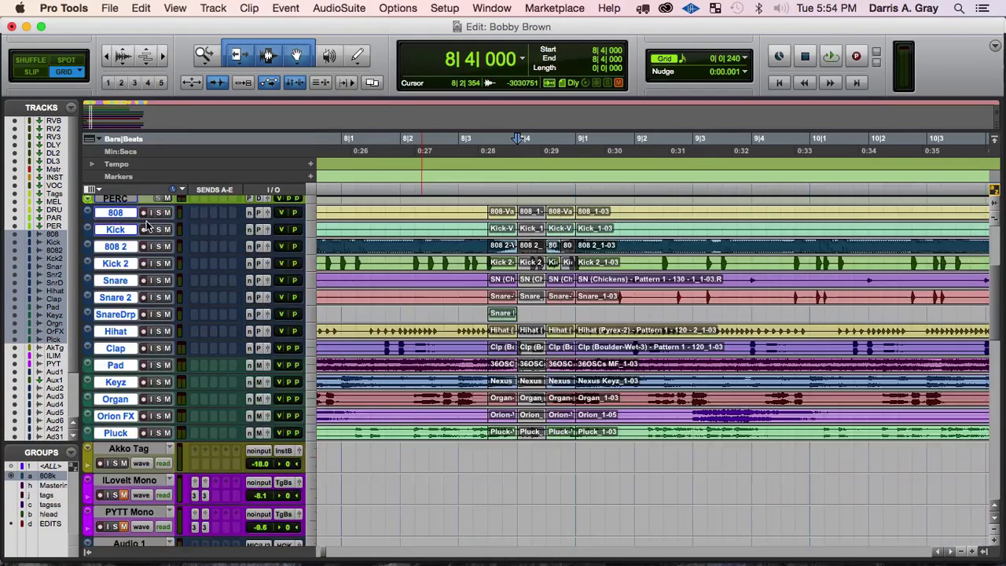
scroll(325, 468, down, 3)
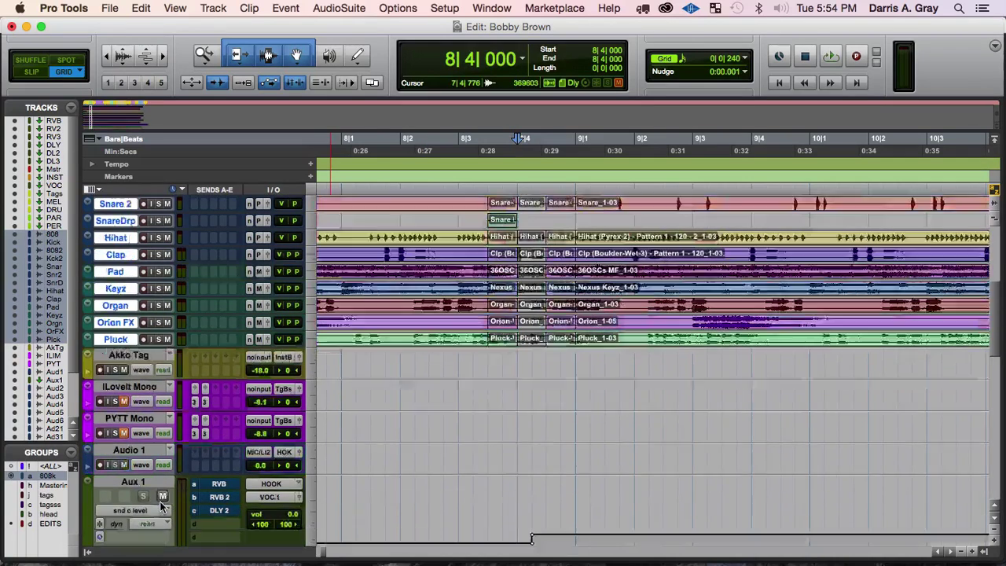
scroll(161, 482, down, 2)
- Mute the Aux 1 track and play back from 8|1|720
click(162, 479)
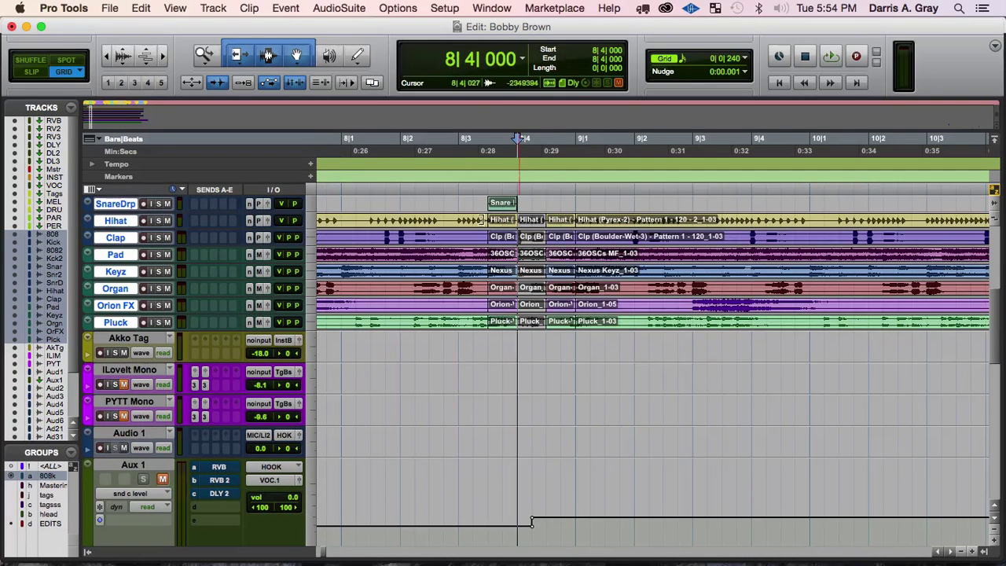
click(391, 187)
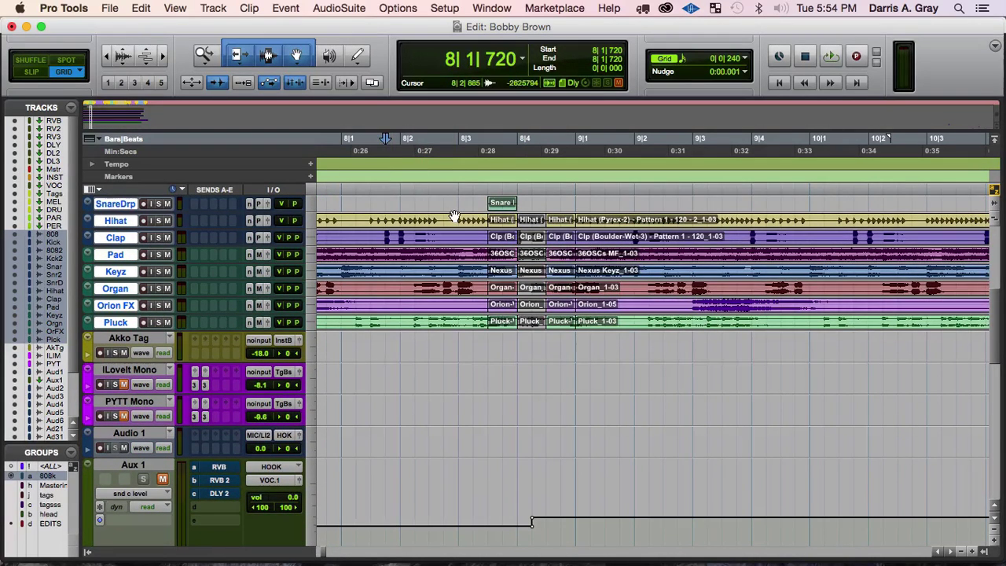
key(space)
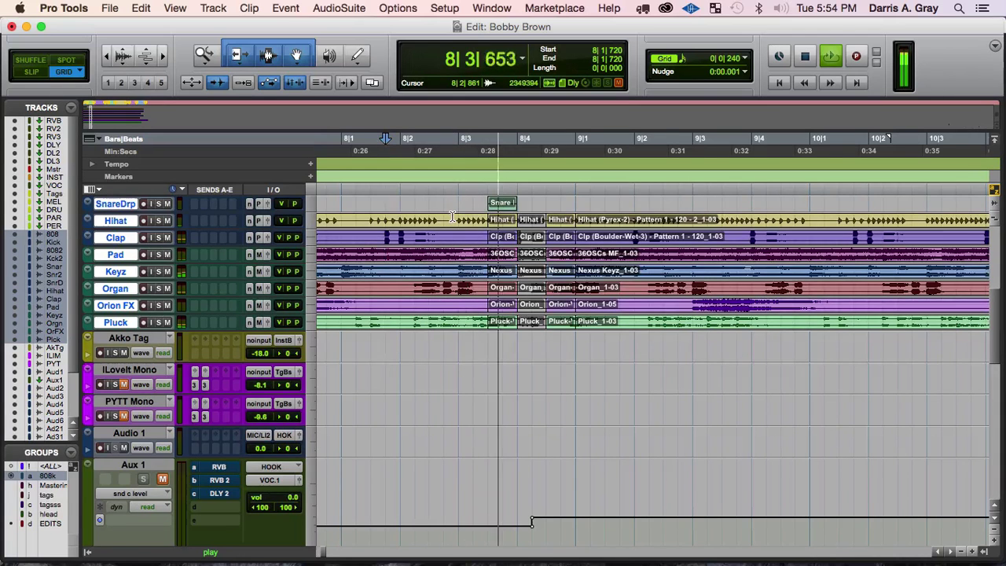
key(space)
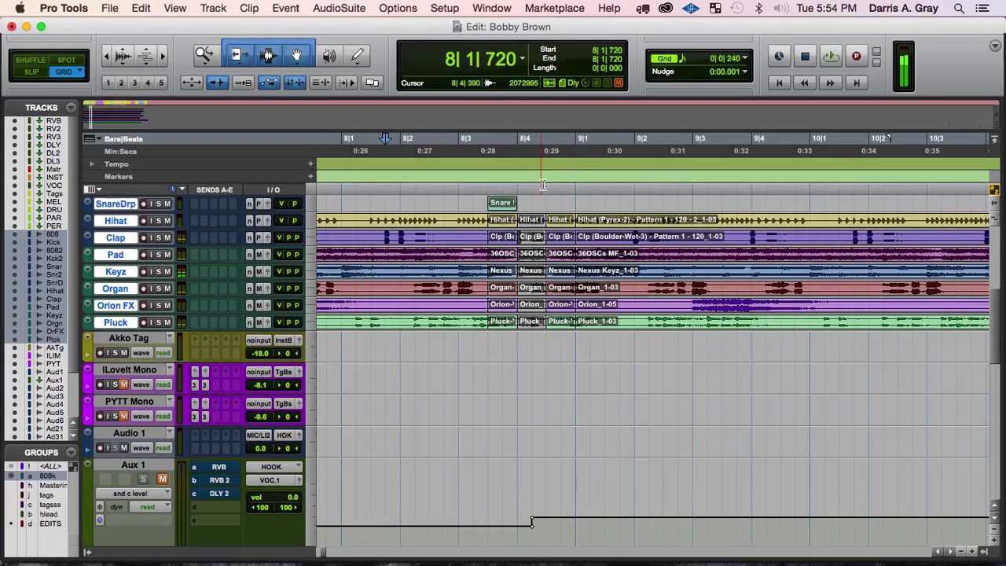
- Zoom in around 8|4|480, audition it, and make all tracks taller to see waveforms
key(super+bracketright)
key(super+bracketright)
key(super+bracketright)
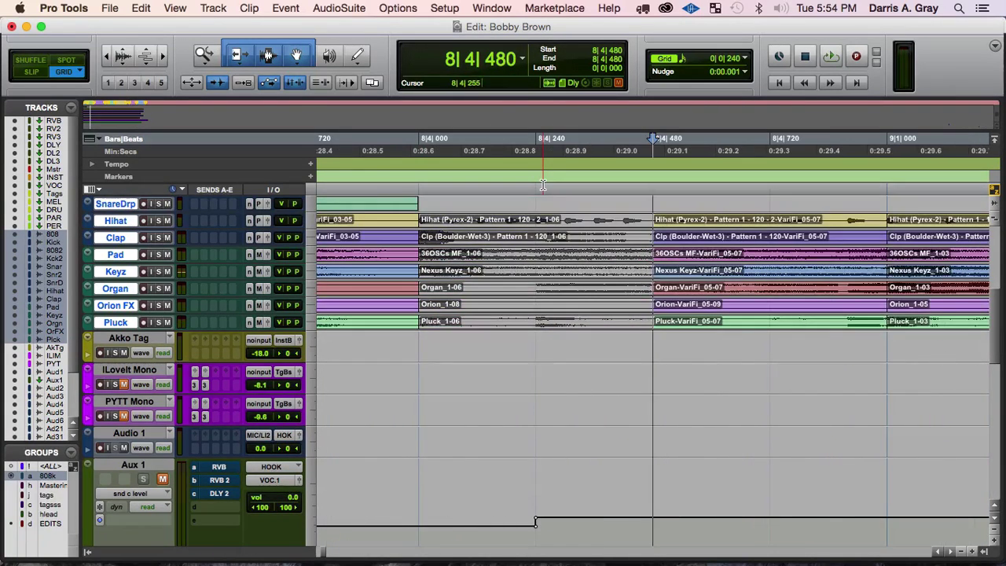
key(space)
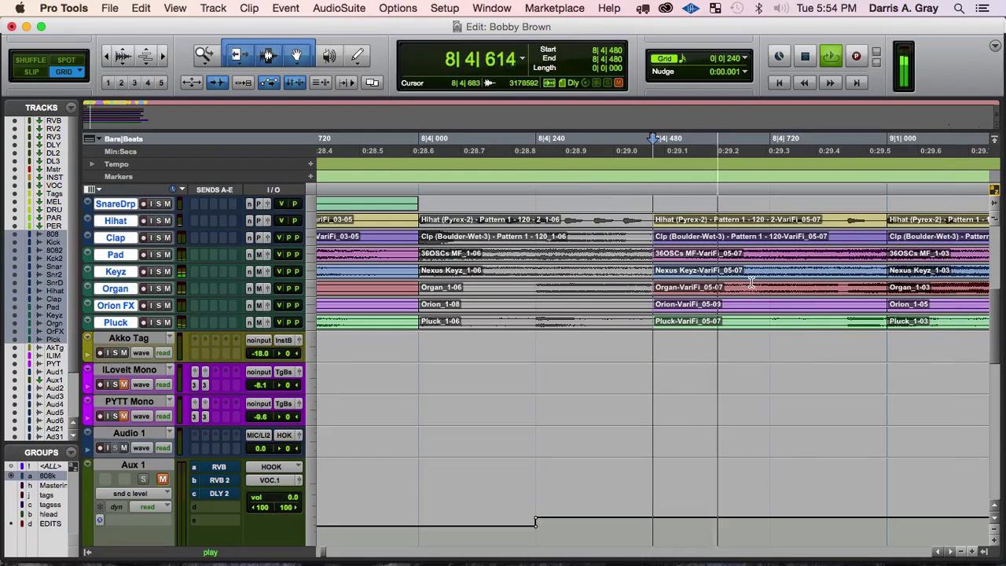
scroll(751, 283, up, 5)
key(space)
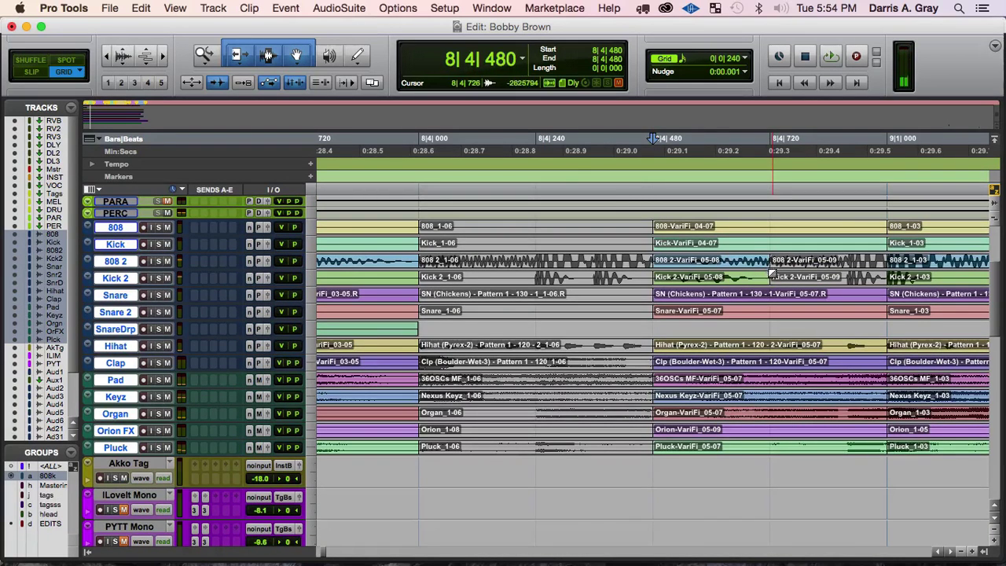
key(space)
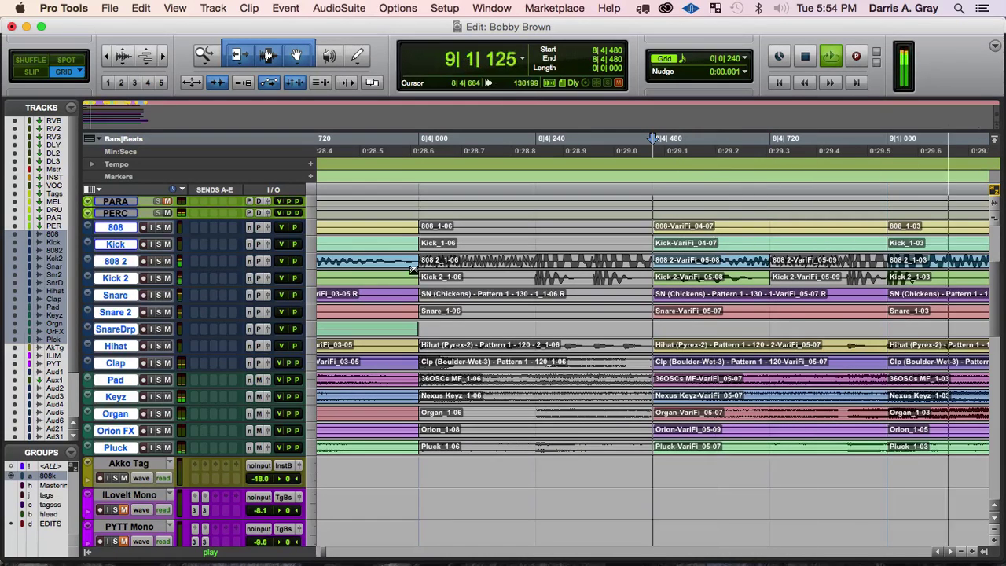
key(space)
key(ctrl+alt+Up)
key(ctrl+alt+Up)
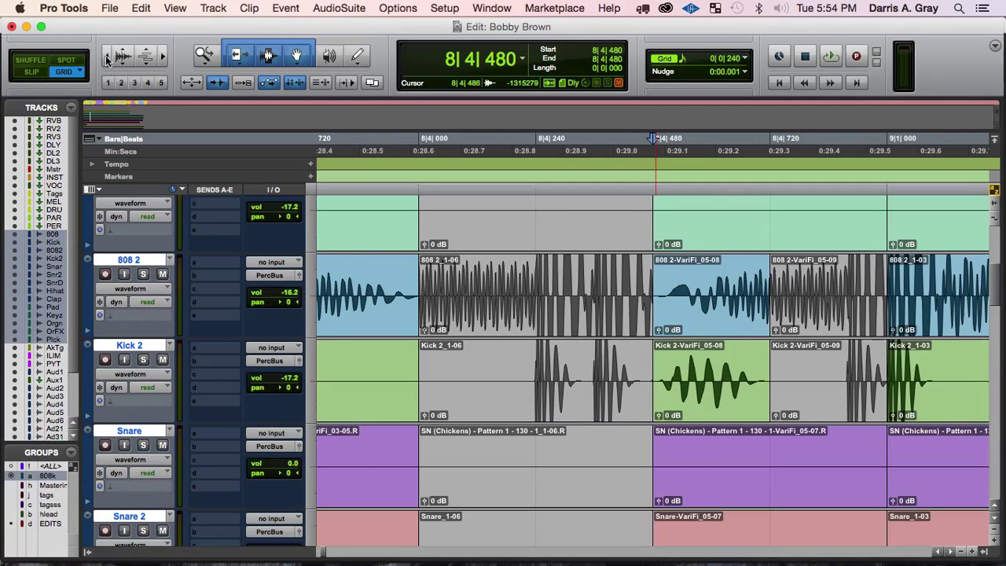
- Return to off-grid editing, select 8|4|480 to 8|4|720, and audition from 8|3|953
click(33, 71)
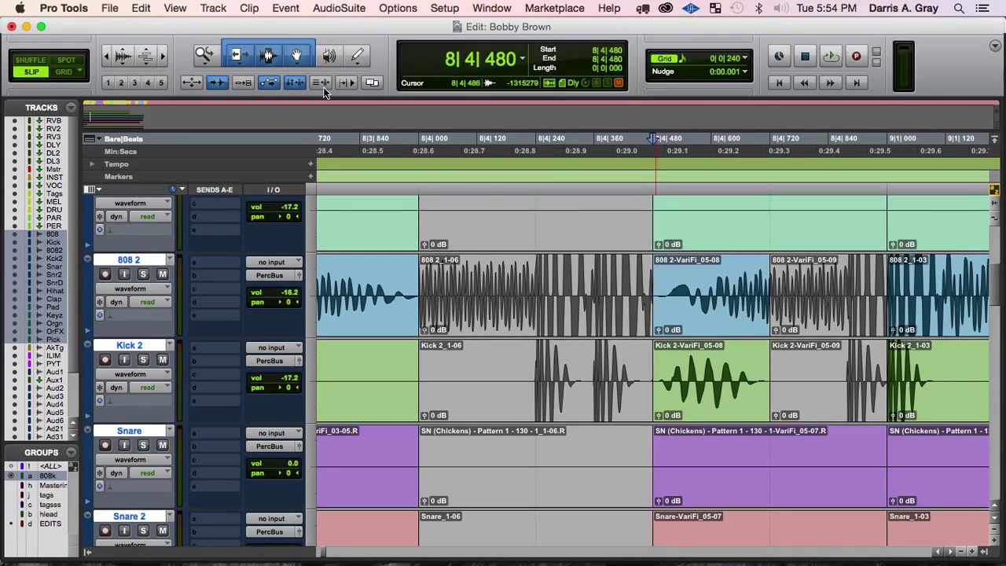
key(F4)
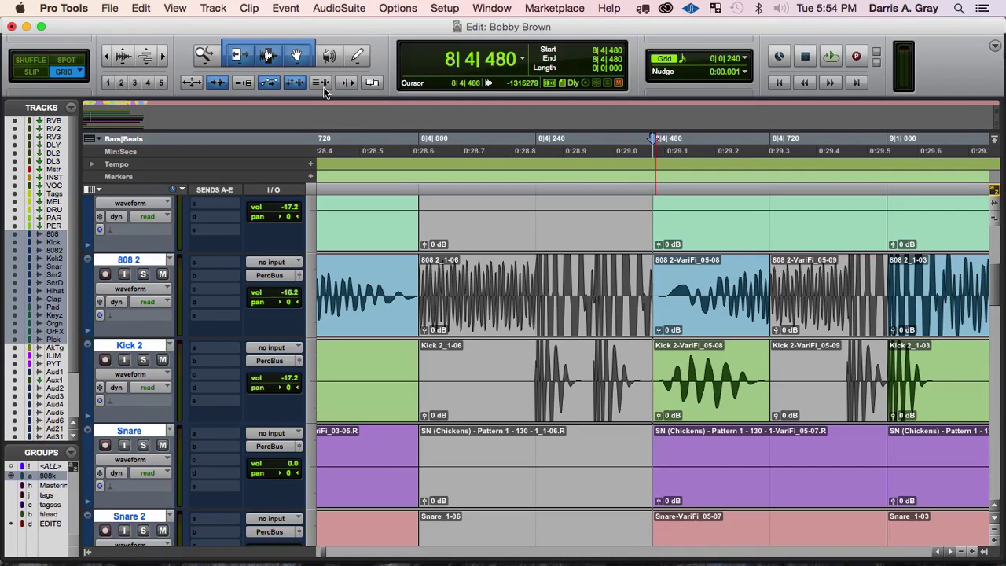
key(F2)
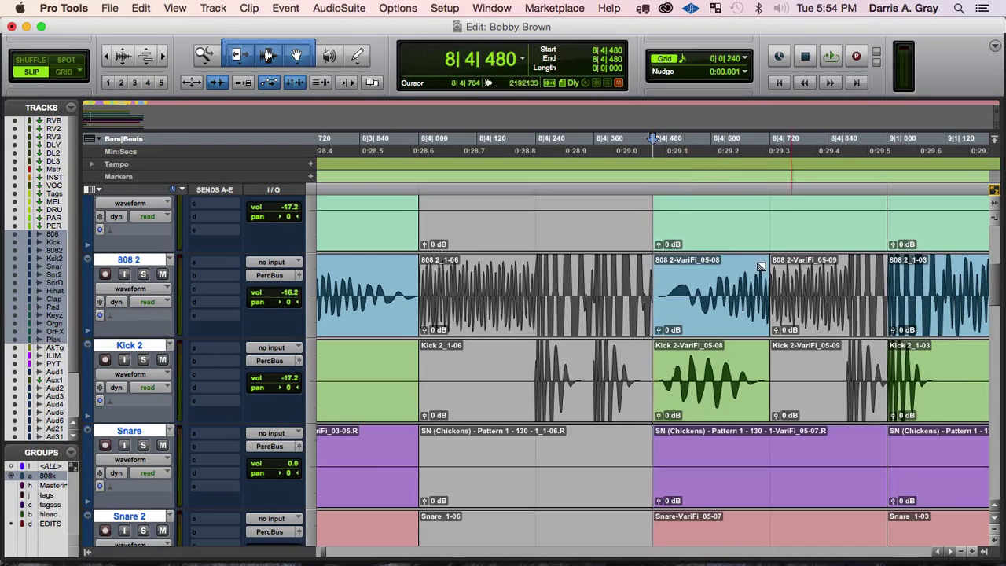
key(shift+Tab)
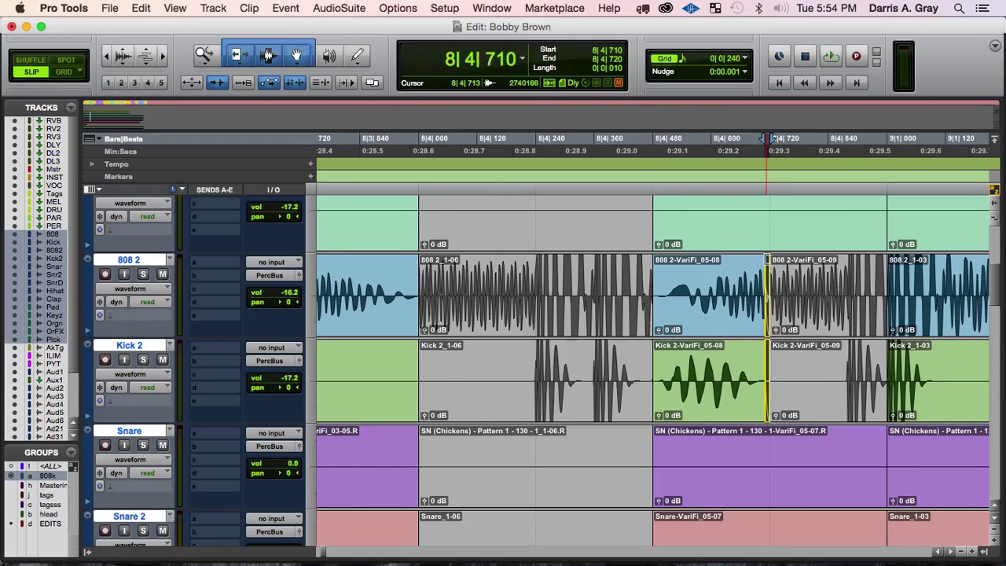
click(414, 192)
key(space)
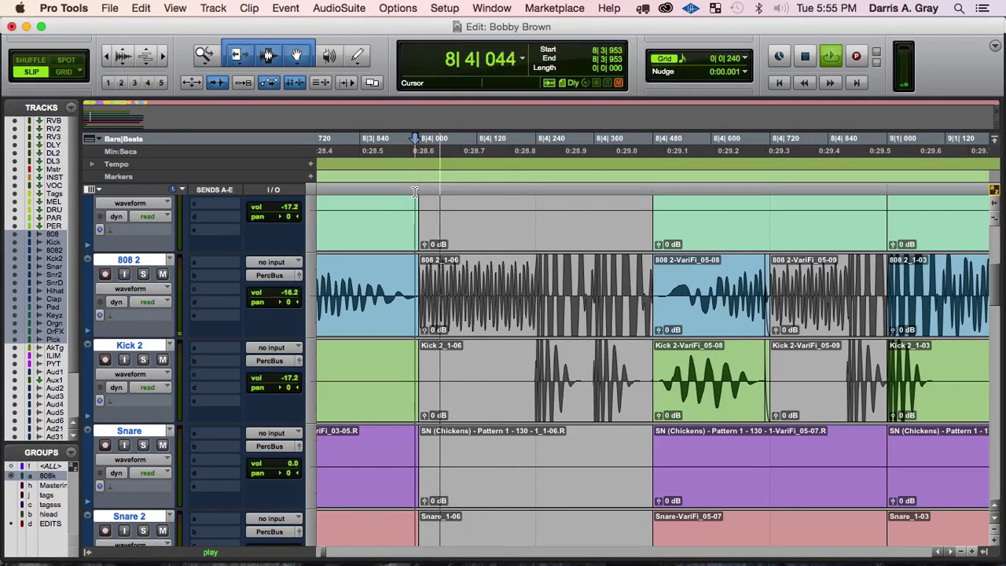
key(space)
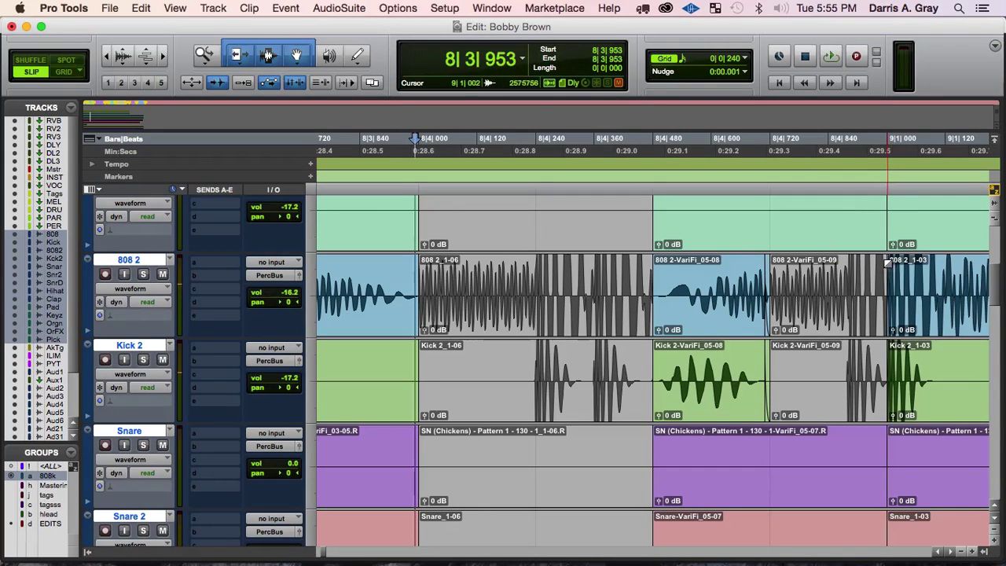
- Inspect the clip edge at 9|1|000 up close, then audition from 8|3|716
click(867, 216)
key(super+bracketright)
key(super+bracketright)
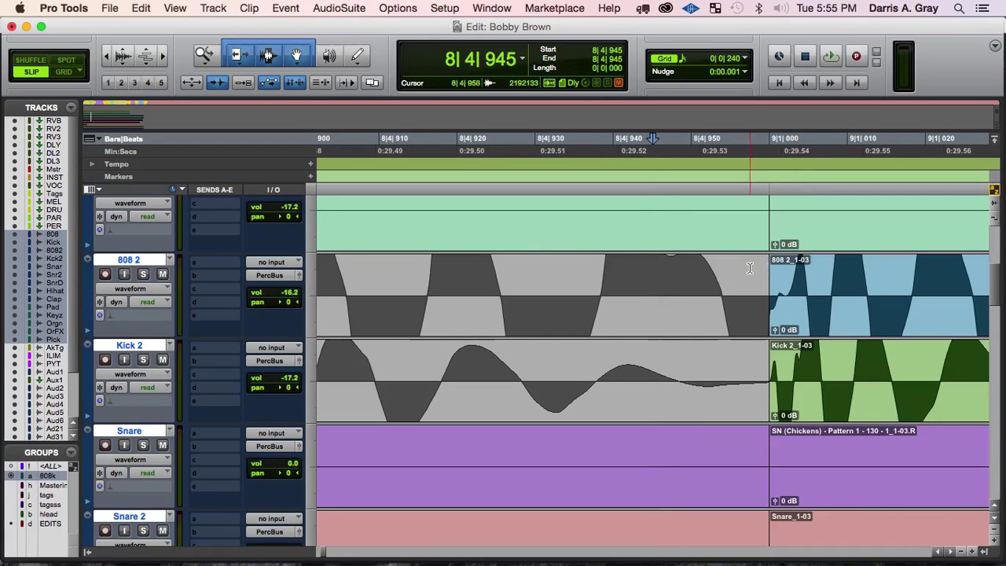
click(776, 269)
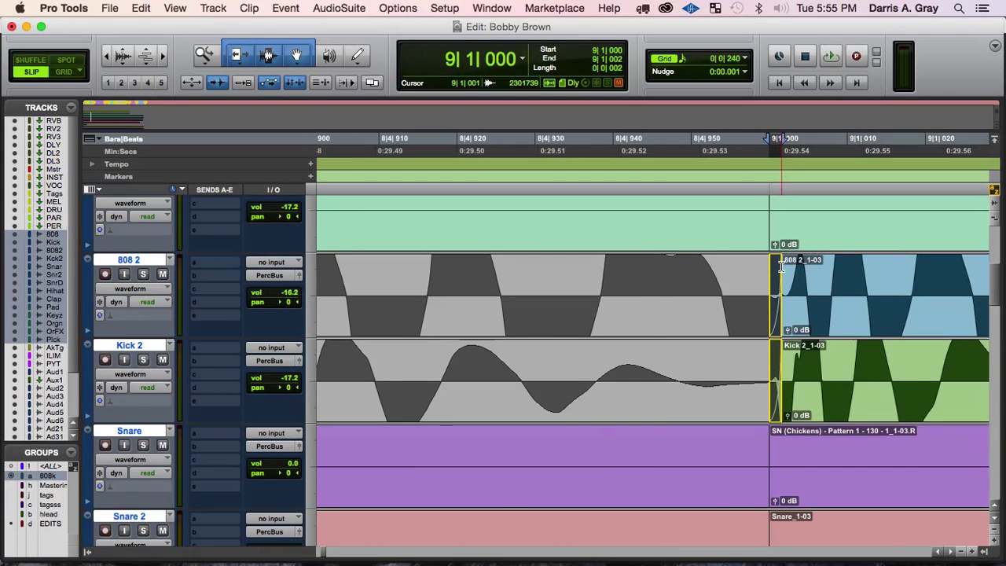
key(super+bracketleft)
key(super+bracketleft)
key(super+bracketleft)
key(super+bracketleft)
key(super+bracketleft)
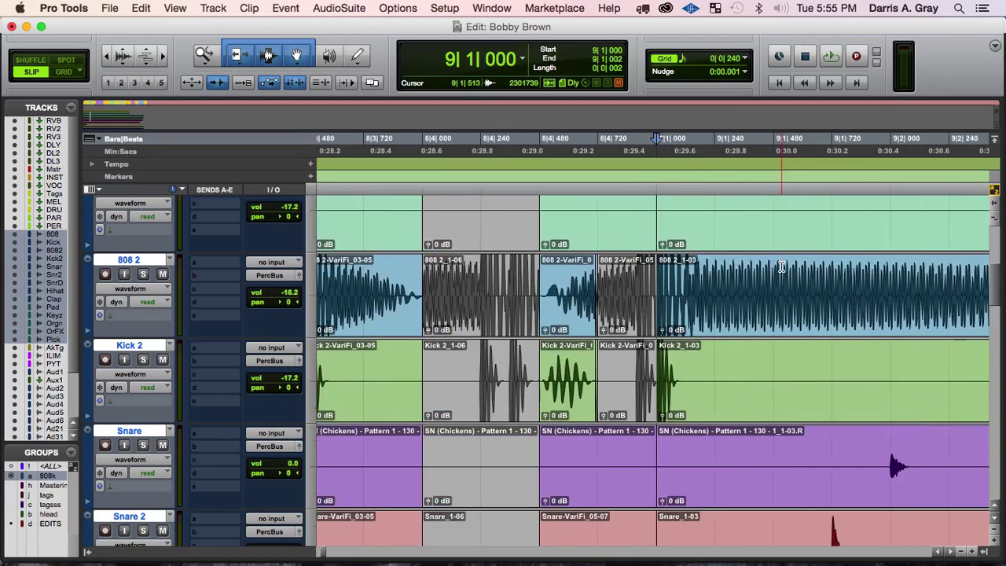
click(363, 185)
key(space)
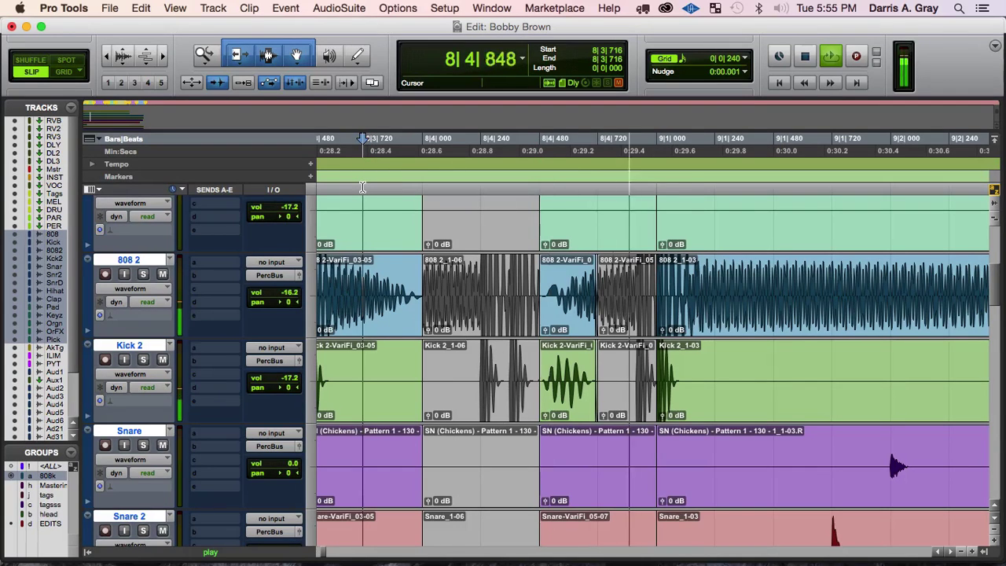
key(space)
- Solo 808 2 and Kick 2, audition the bar 9 transition from 7|4|716, and zoom out to bars 4–14
key(super+bracketleft)
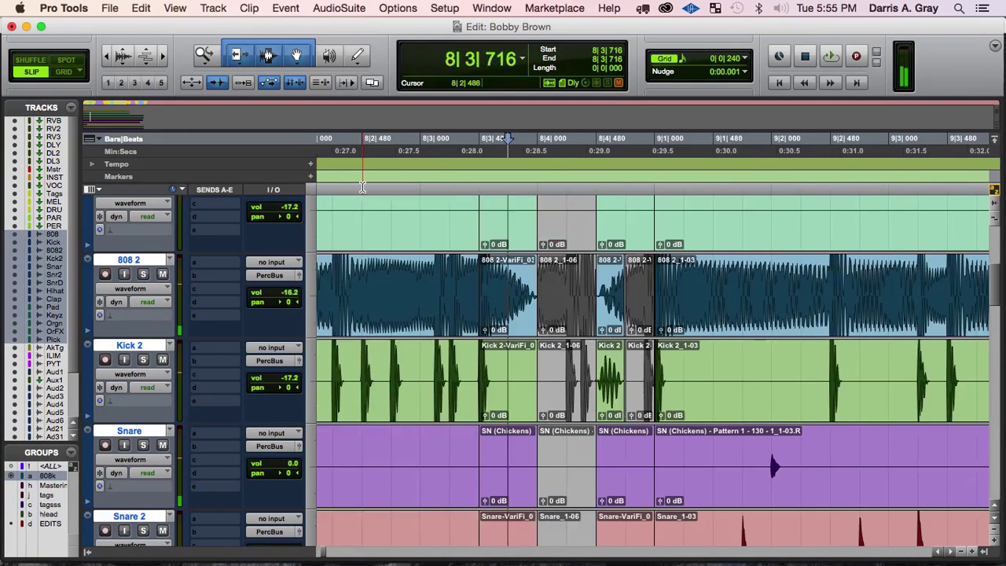
key(shift+s)
key(space)
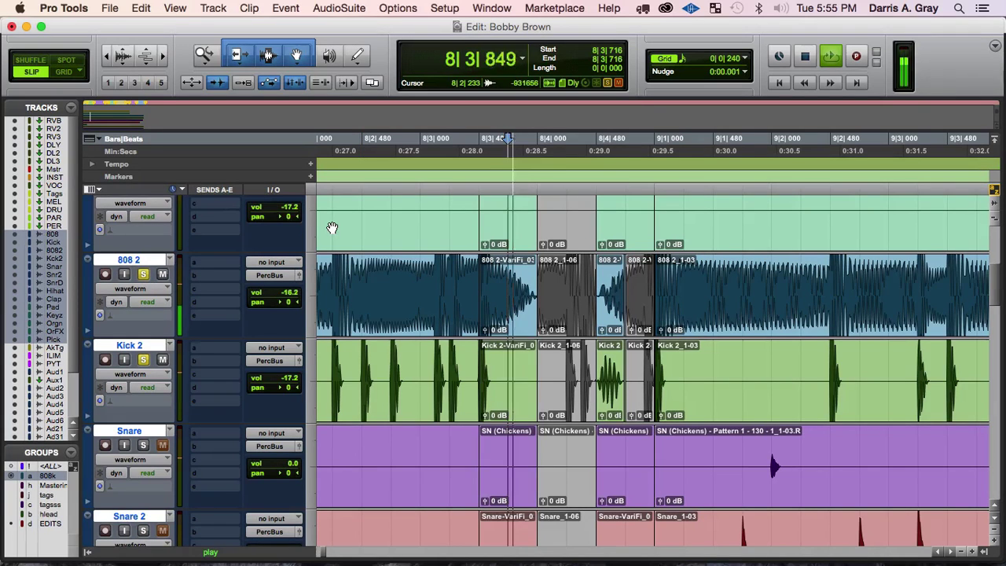
key(space)
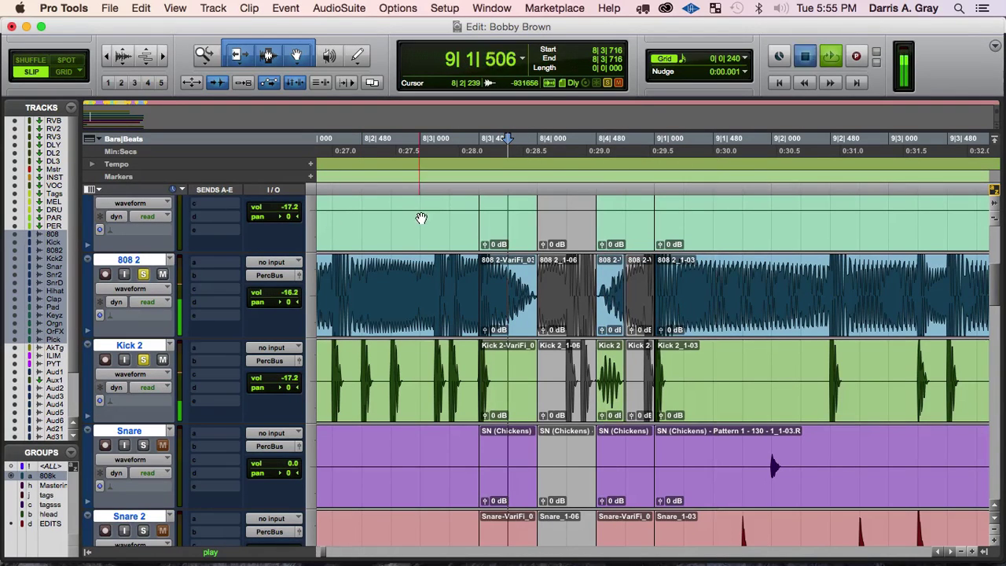
key(super+bracketleft)
click(404, 192)
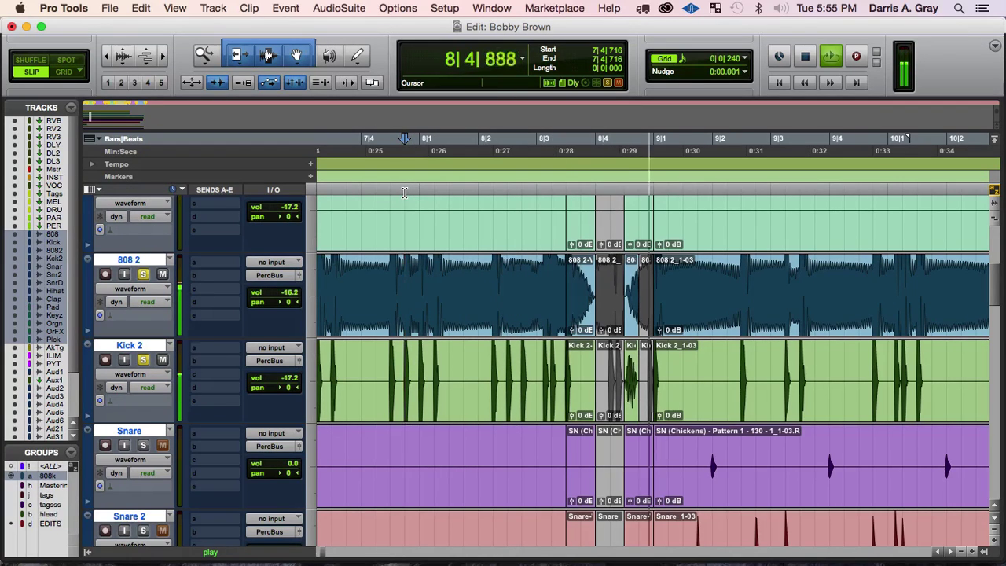
key(space)
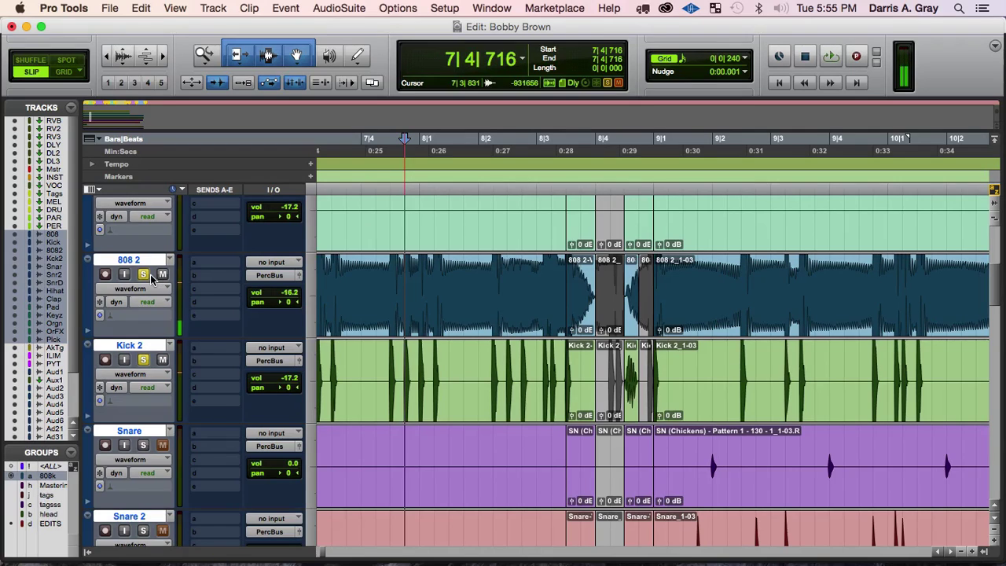
key(super+bracketleft)
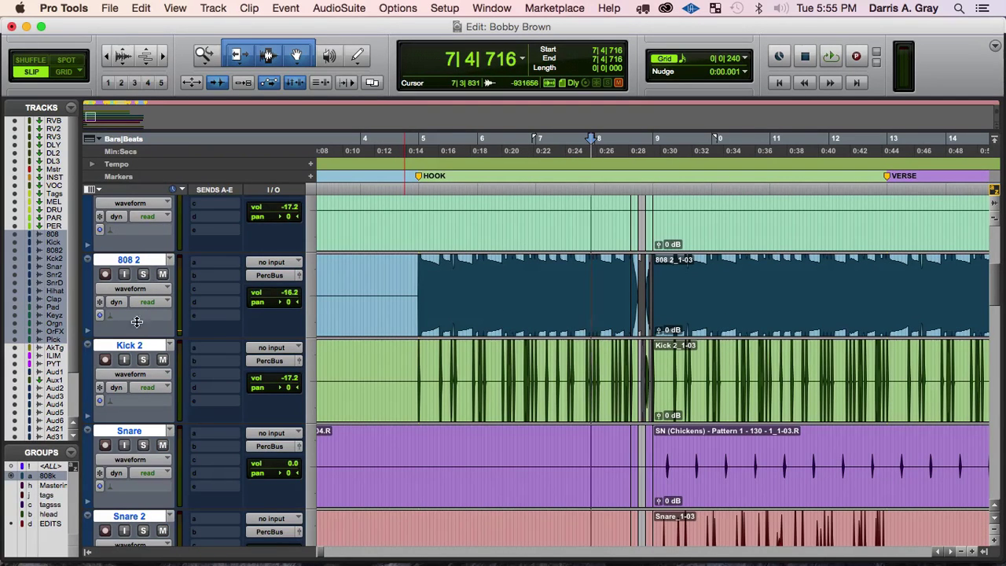
- Select tracks 808 through Pluck and shrink their heights so all tracks fit
key(ctrl+alt+Down)
key(ctrl+alt+Down)
key(ctrl+alt+Down)
key(ctrl+alt+Up)
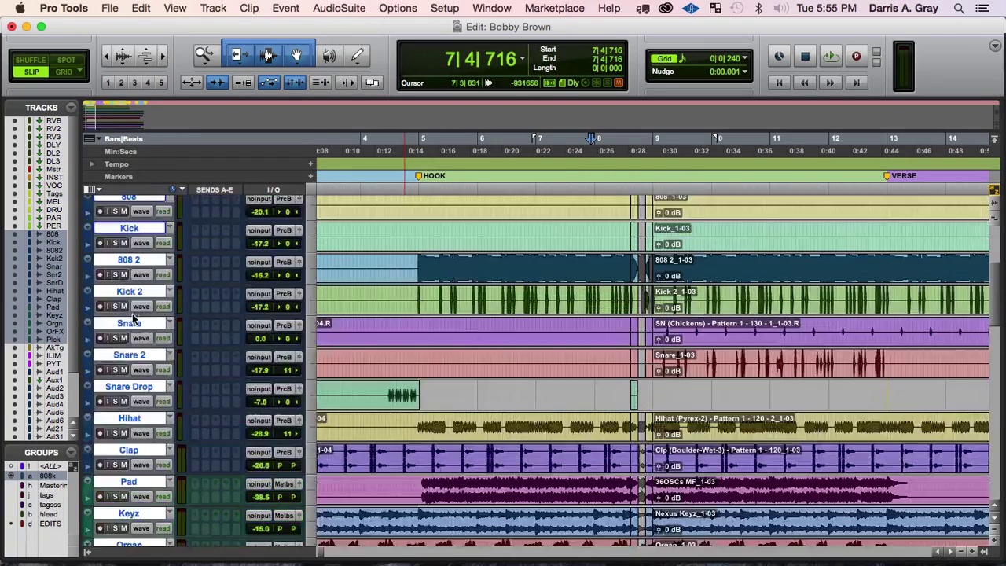
key(ctrl+alt+Up)
key(ctrl+alt+Down)
key(ctrl+alt+Down)
key(ctrl+alt+Down)
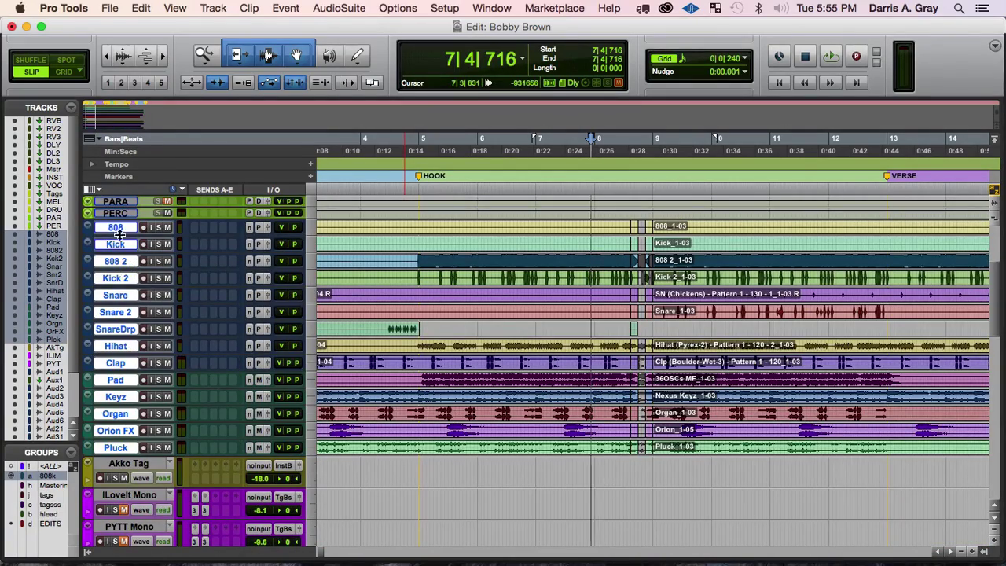
click(118, 227)
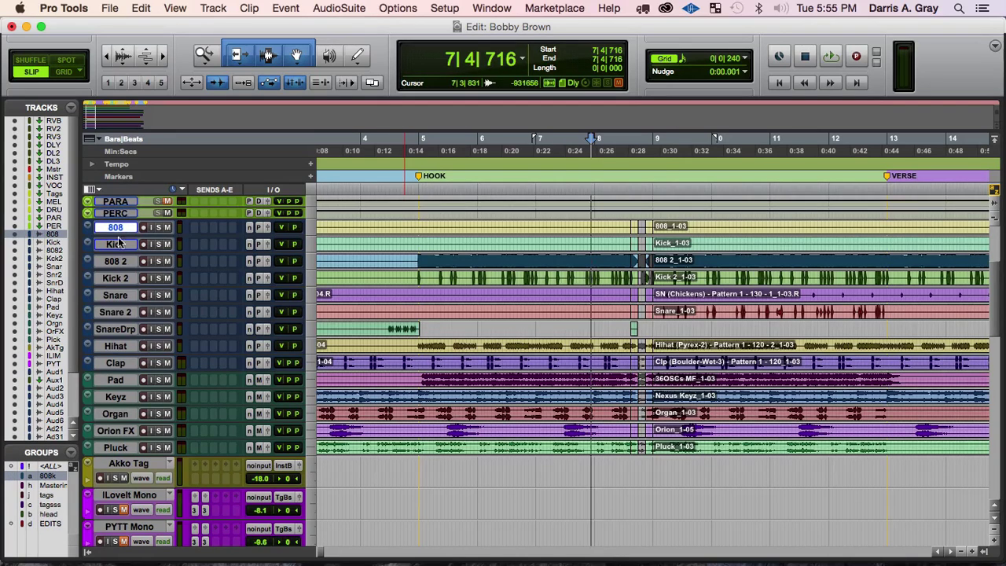
shift+click(120, 447)
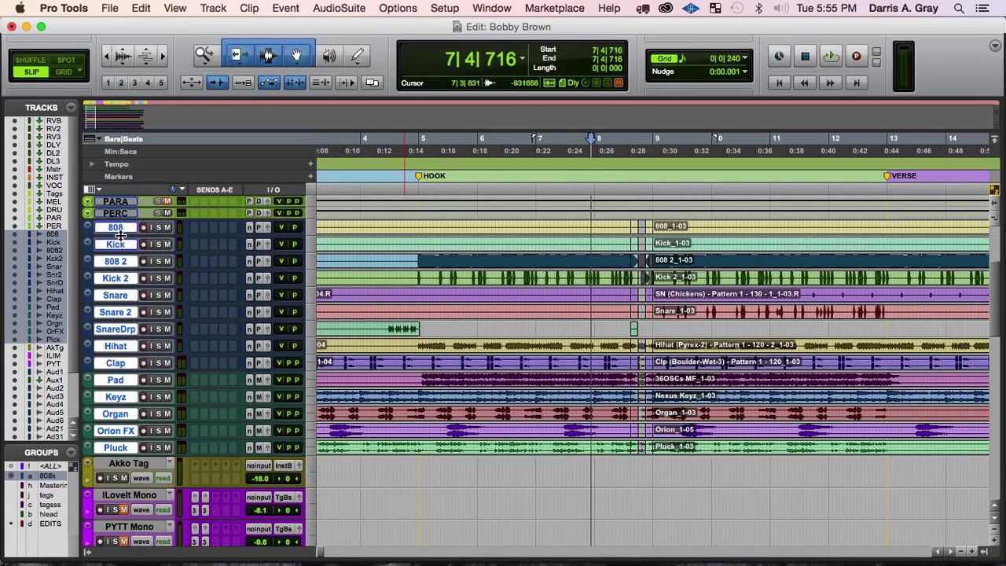
key(ctrl+Up)
key(ctrl+Up)
key(ctrl+Up)
key(ctrl+Up)
key(ctrl+Down)
key(ctrl+Down)
key(ctrl+Down)
key(ctrl+Down)
key(ctrl+Up)
key(ctrl+Up)
key(ctrl+Up)
key(ctrl+Up)
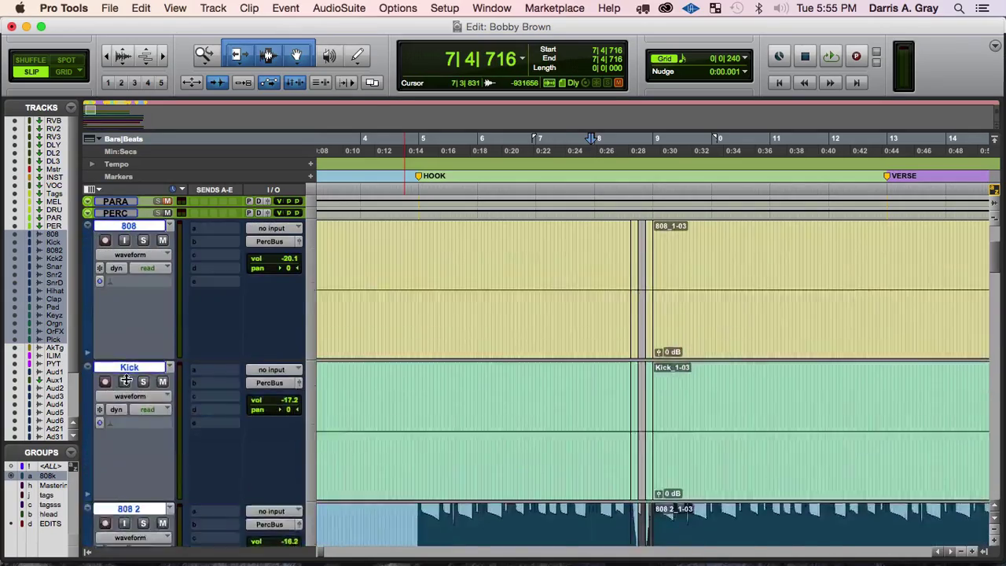
key(ctrl+Down)
key(ctrl+Down)
key(ctrl+Down)
key(ctrl+Up)
key(ctrl+Up)
key(ctrl+Down)
key(ctrl+Down)
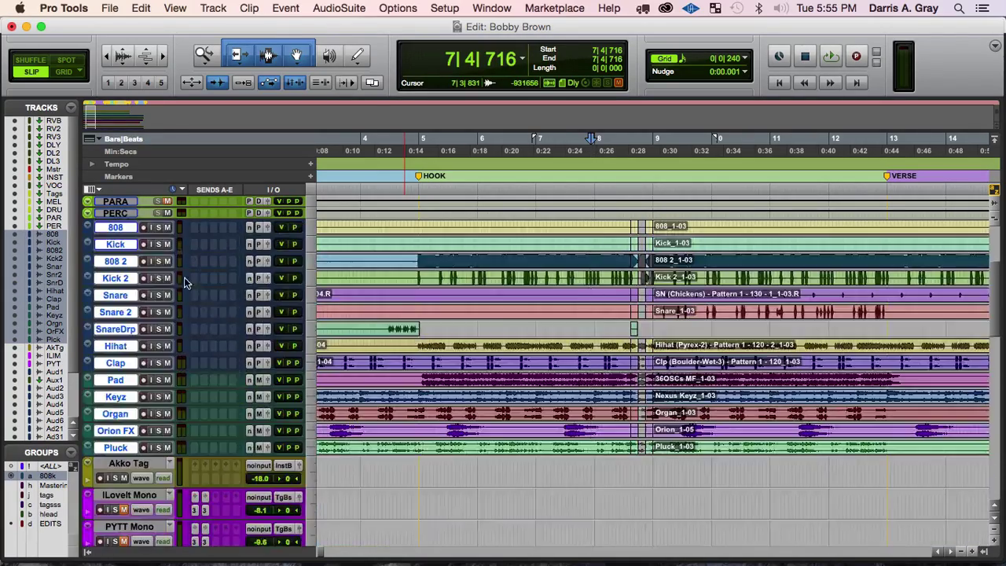
key(ctrl+Up)
key(ctrl+Up)
key(ctrl+Down)
key(ctrl+Down)
key(ctrl+Down)
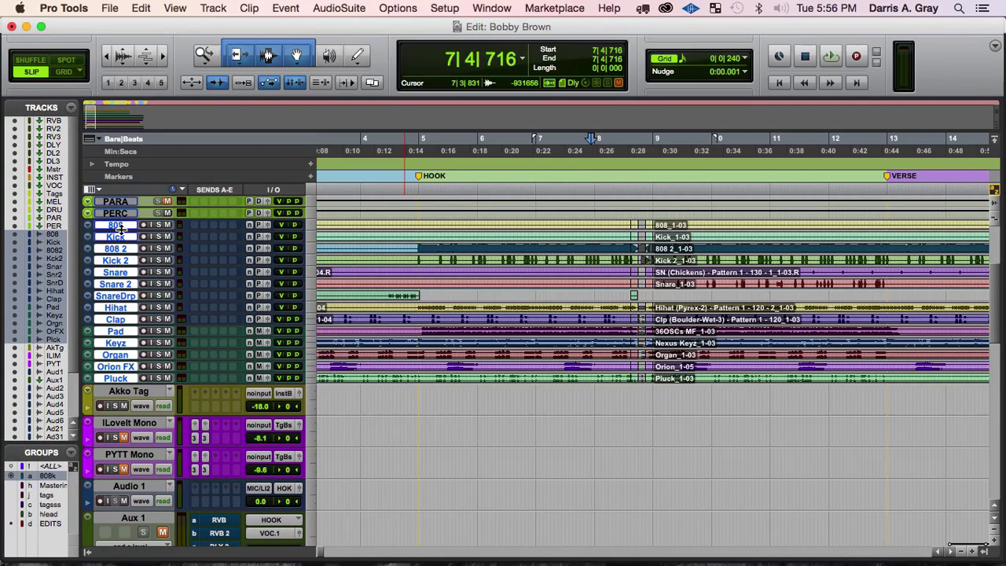
- Enlarge the 808 track, then shrink the selected tracks back to mini height
drag(124, 233, 130, 289)
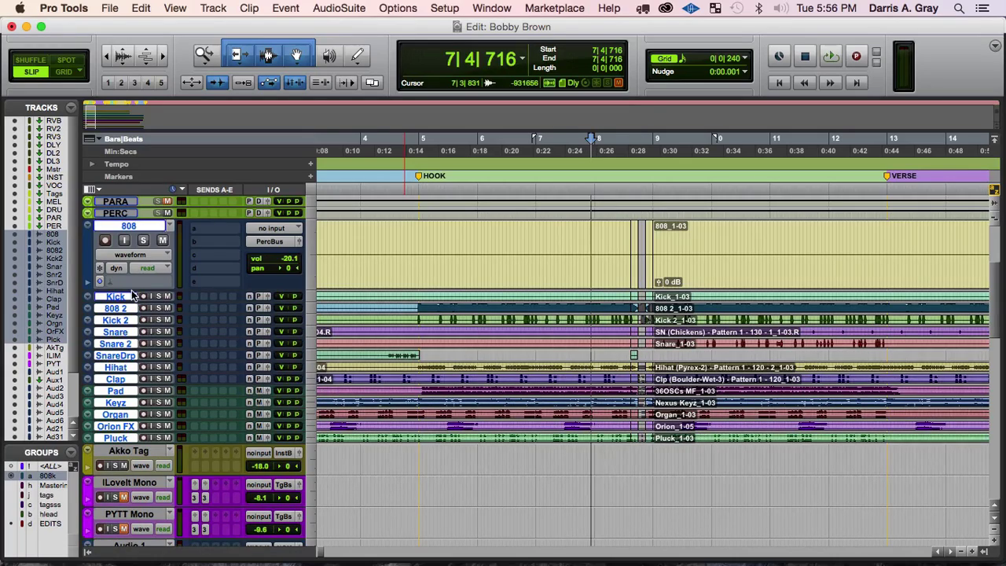
key(ctrl+Down)
key(Down)
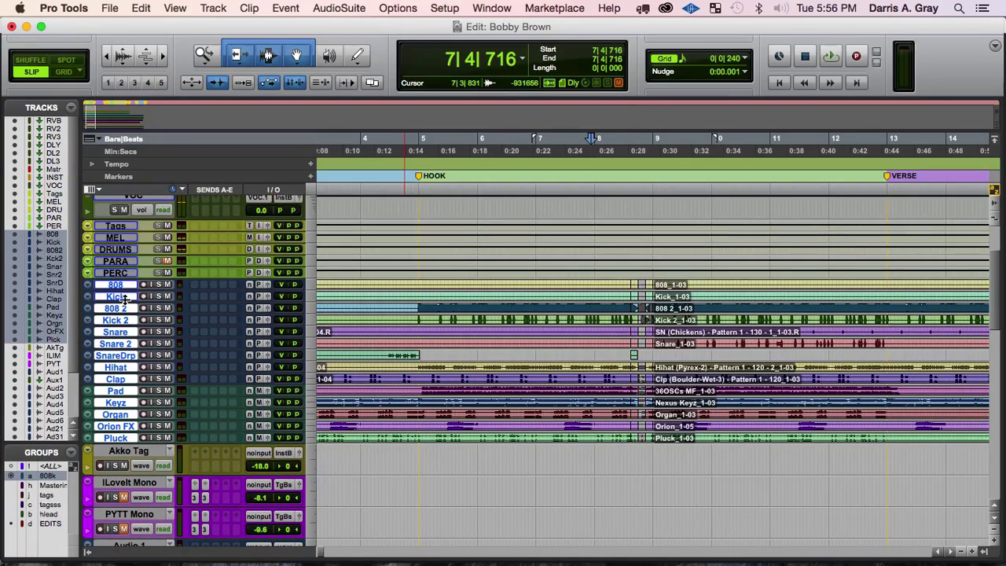
key(ctrl+Up)
key(ctrl+Up)
key(ctrl+Down)
key(Down)
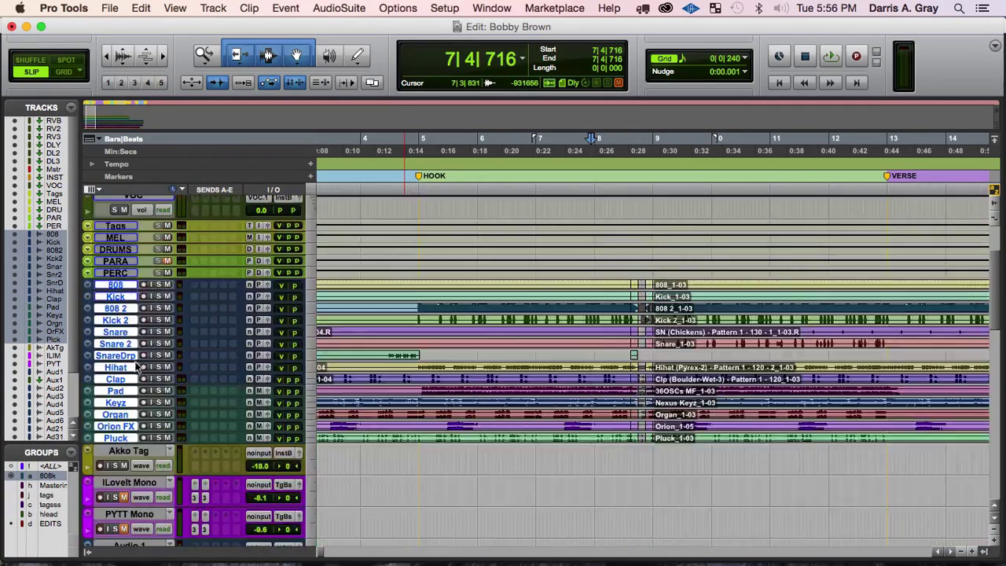
key(ctrl+Up)
key(Up)
key(ctrl+Down)
key(Down)
key(Down)
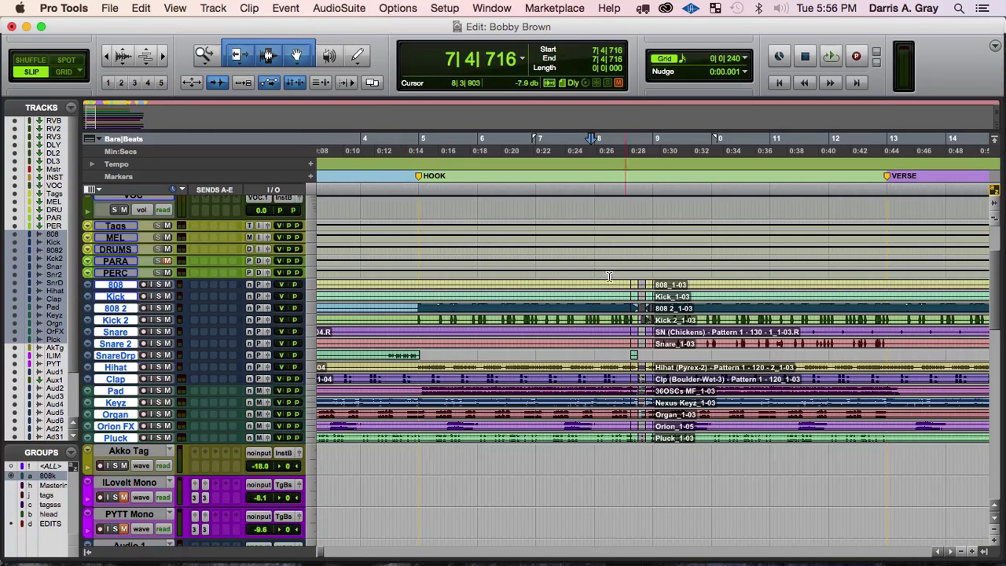
- Switch editing to Grid mode and audition the passage from 8|3|480
click(497, 191)
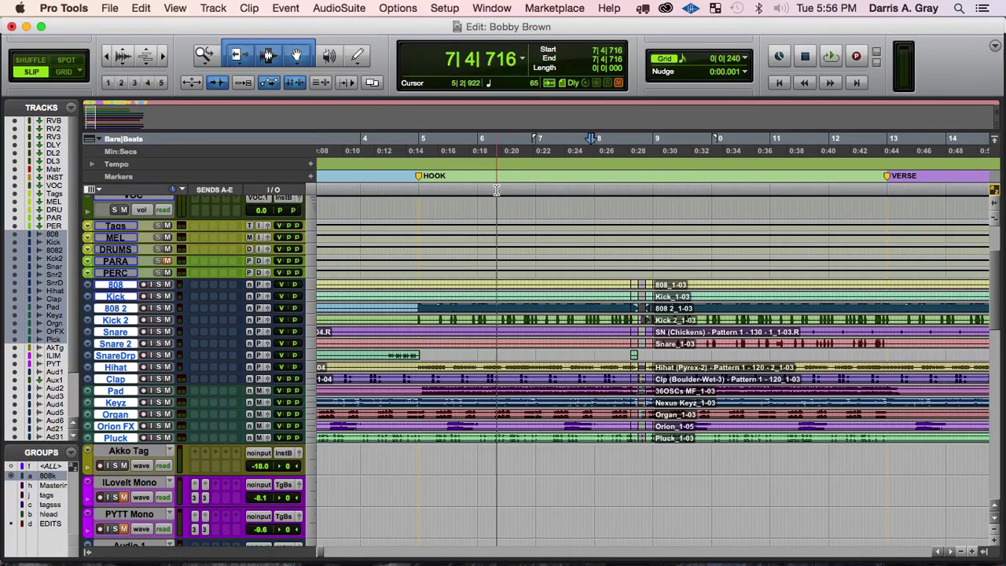
key(space)
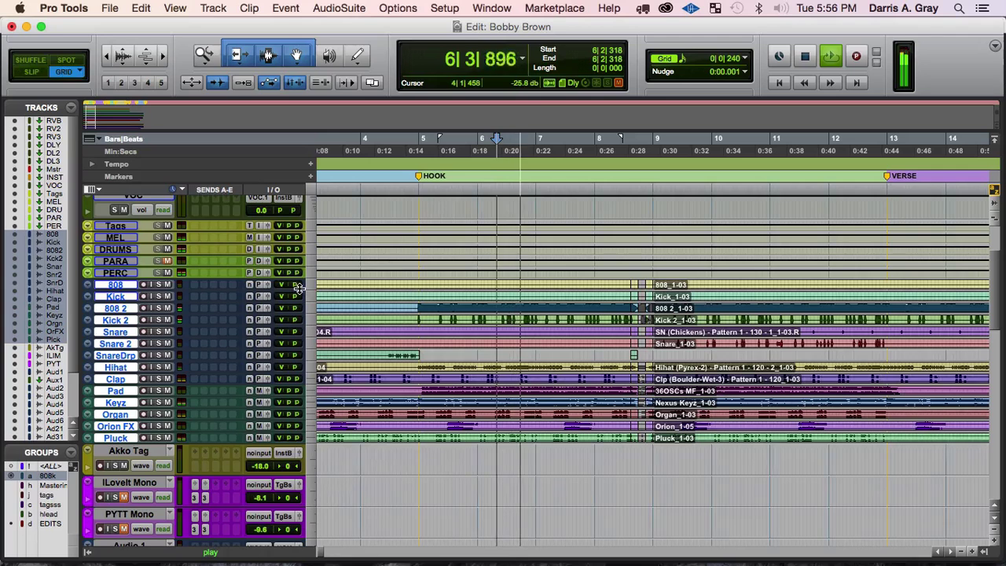
key(F4)
key(super+s)
scroll(447, 449, down, 3)
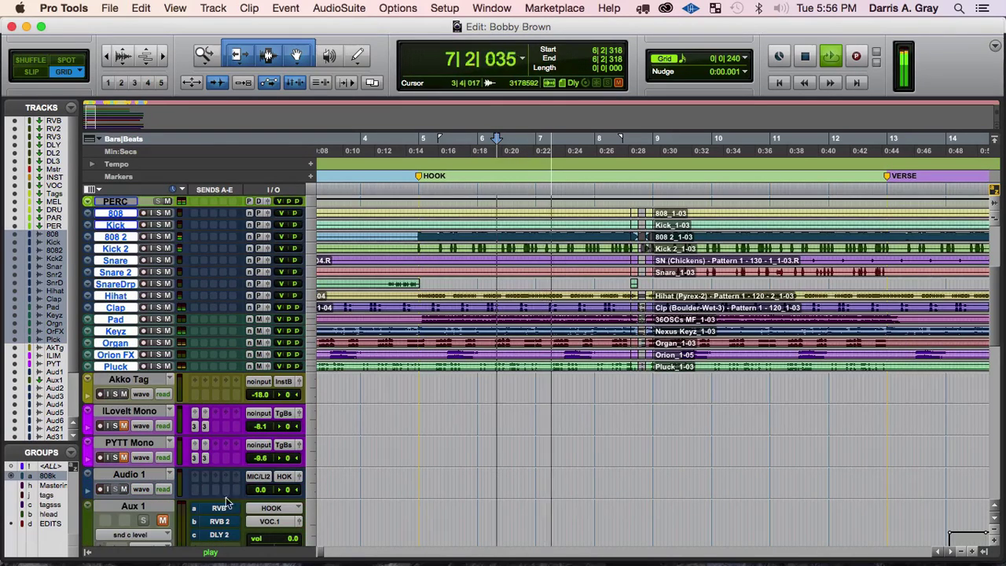
scroll(458, 457, right, 5)
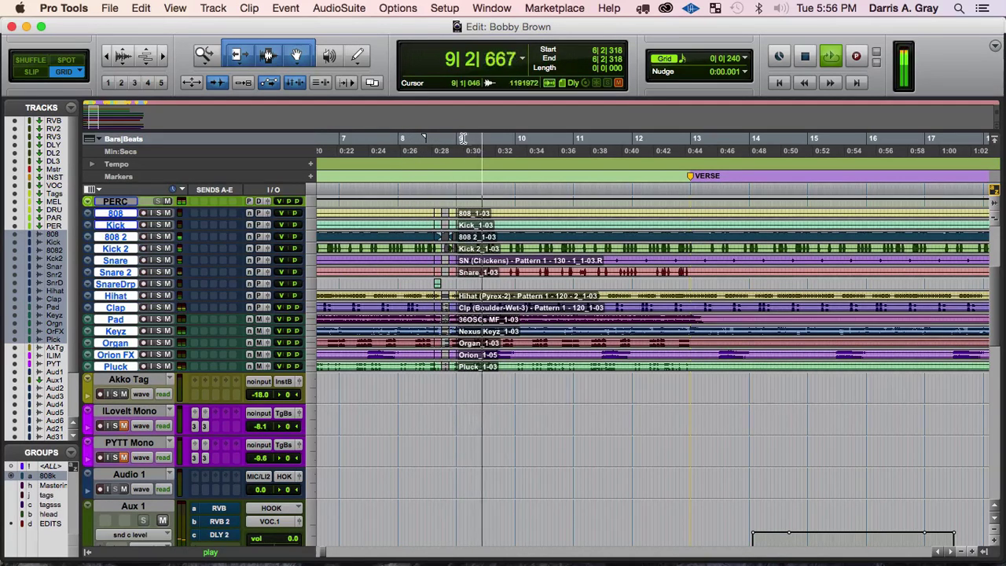
click(444, 194)
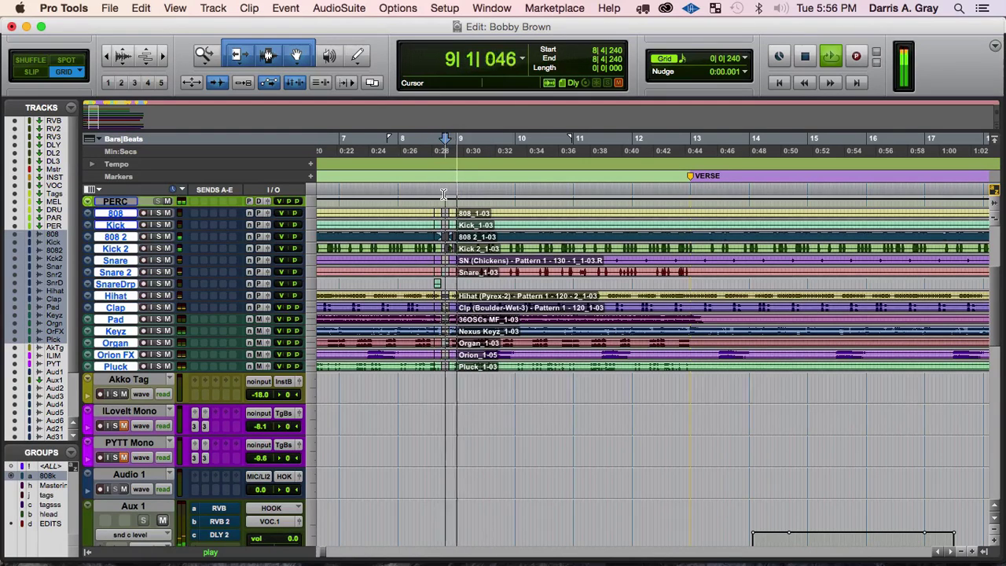
key(space)
key(space)
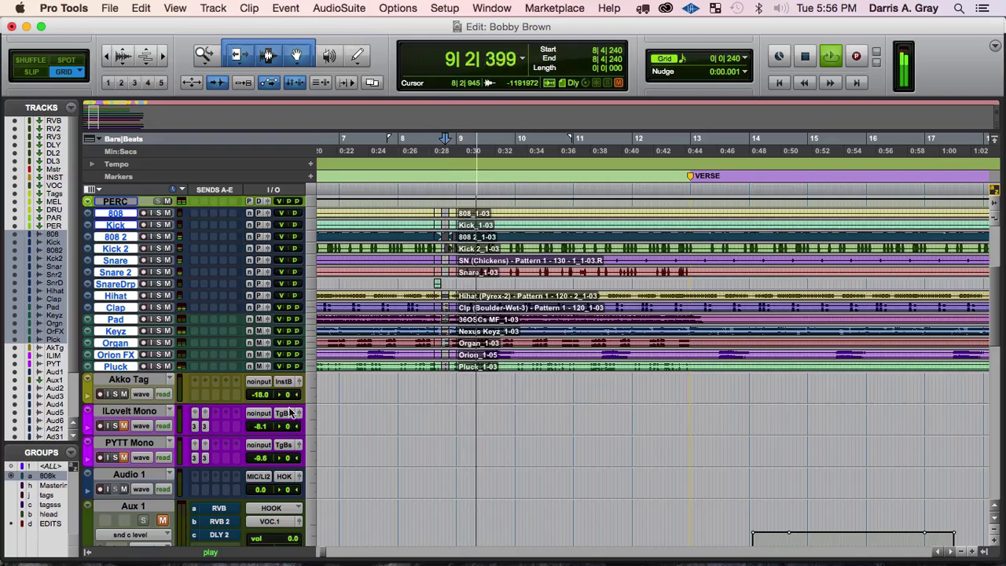
click(433, 188)
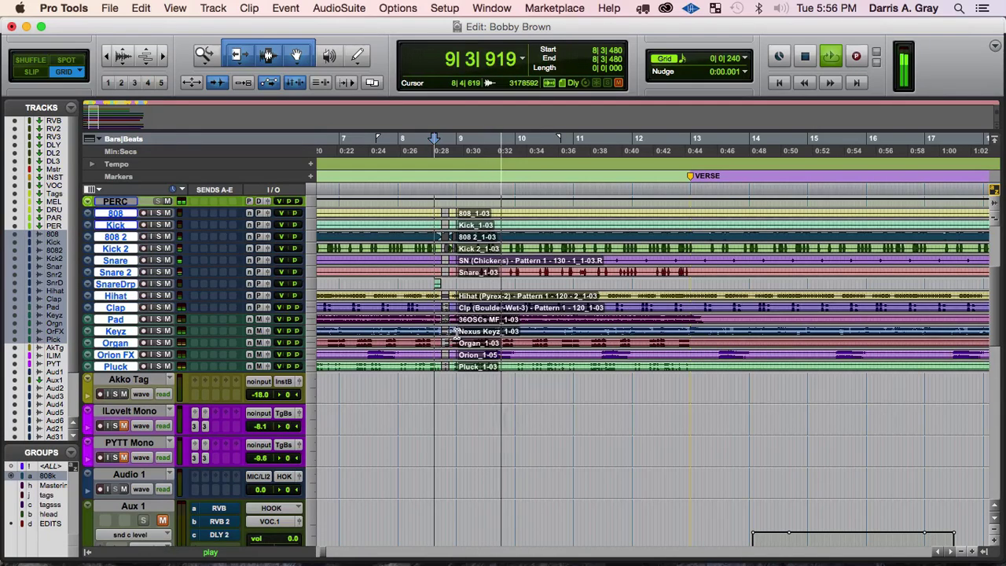
key(space)
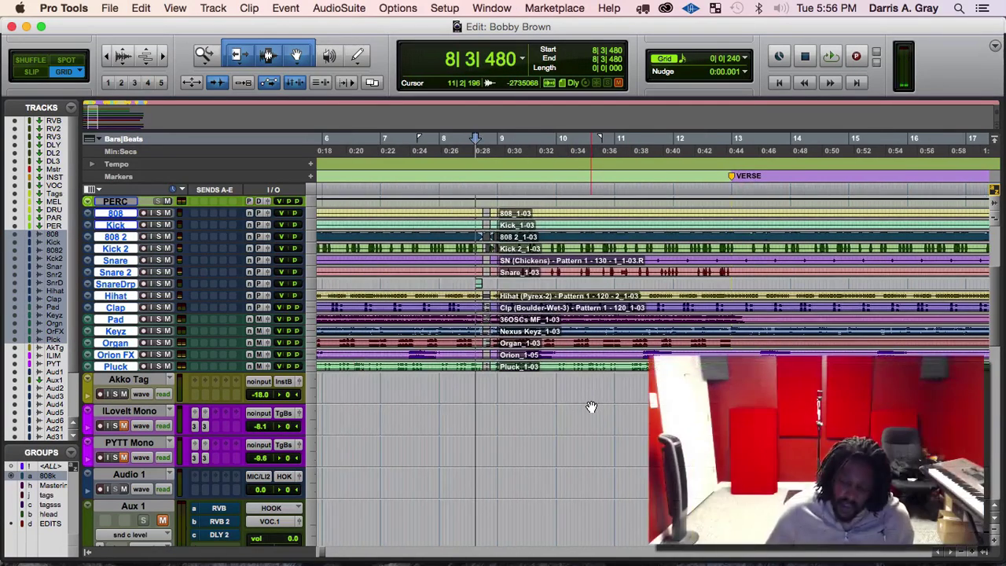
- Place the edit cursor at 8|3|720 and frame bars 6–11 around the bar 9 Vari-Fi clips
key(super+bracketleft)
key(super+bracketleft)
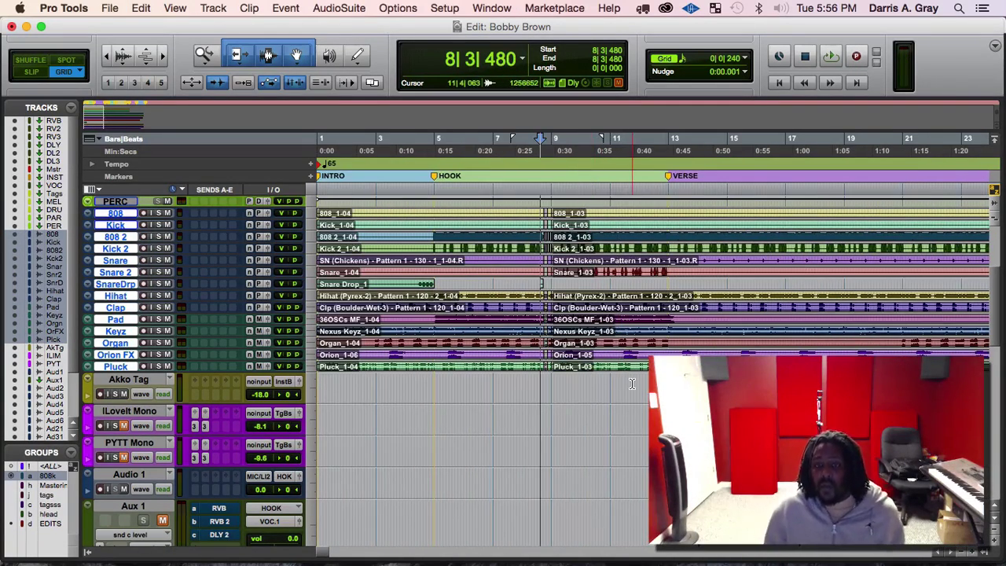
scroll(573, 281, up, 5)
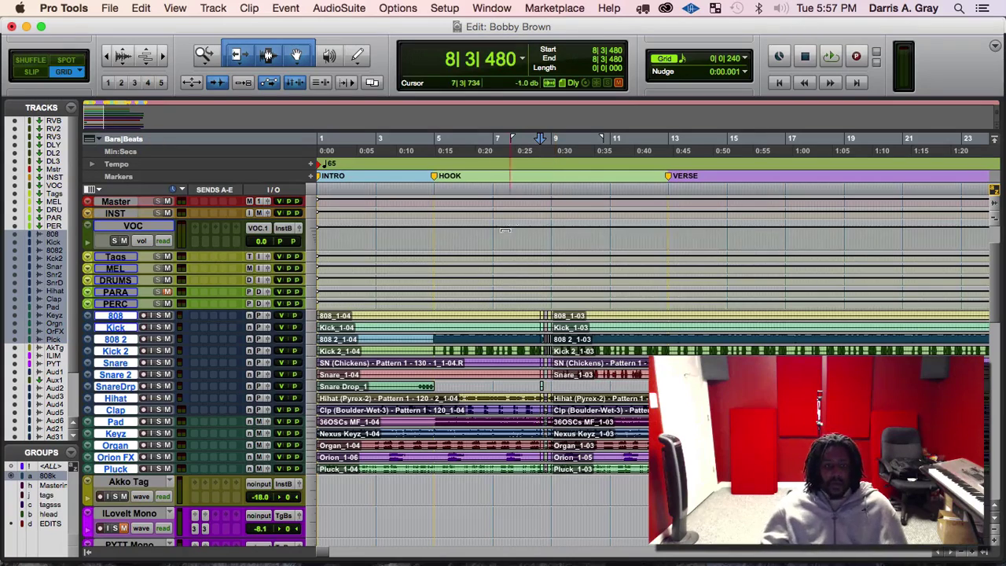
scroll(517, 304, down, 2)
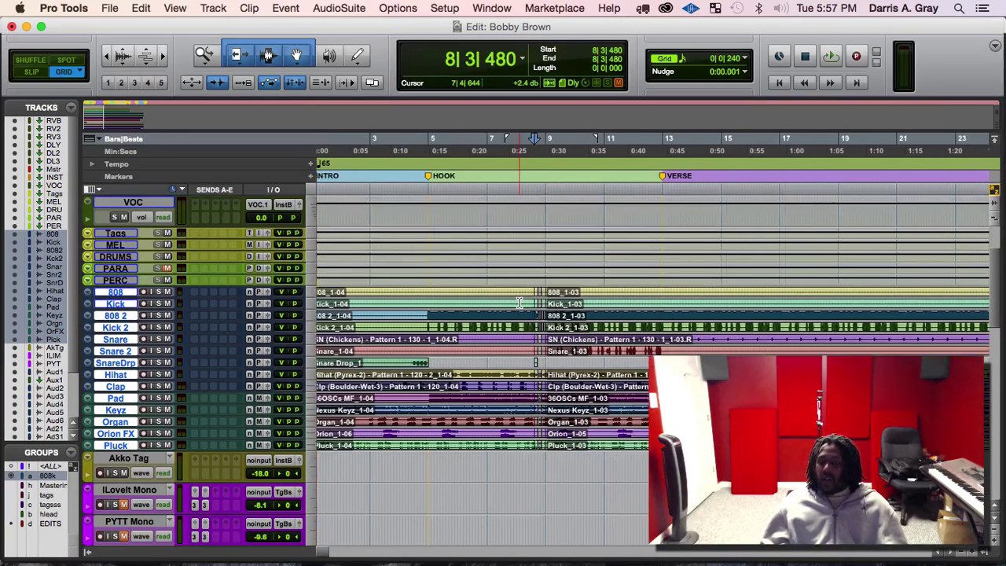
scroll(519, 303, right, 5)
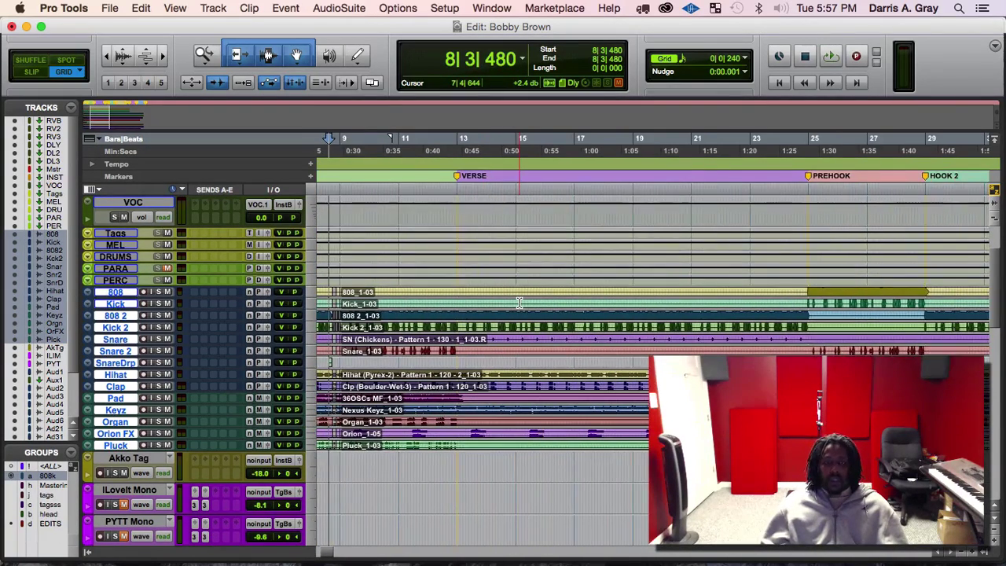
scroll(519, 304, left, 6)
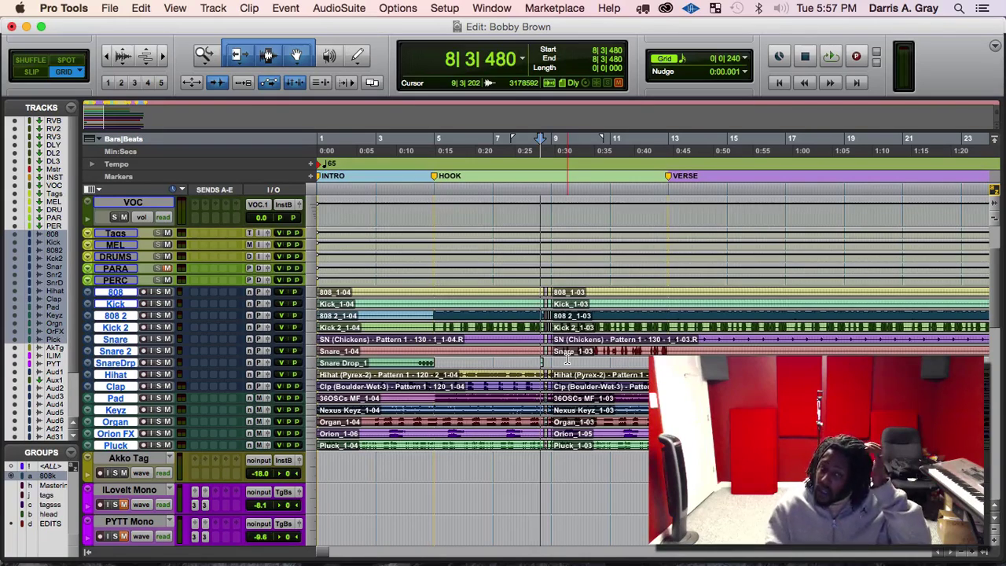
click(542, 191)
key(t)
key(t)
key(t)
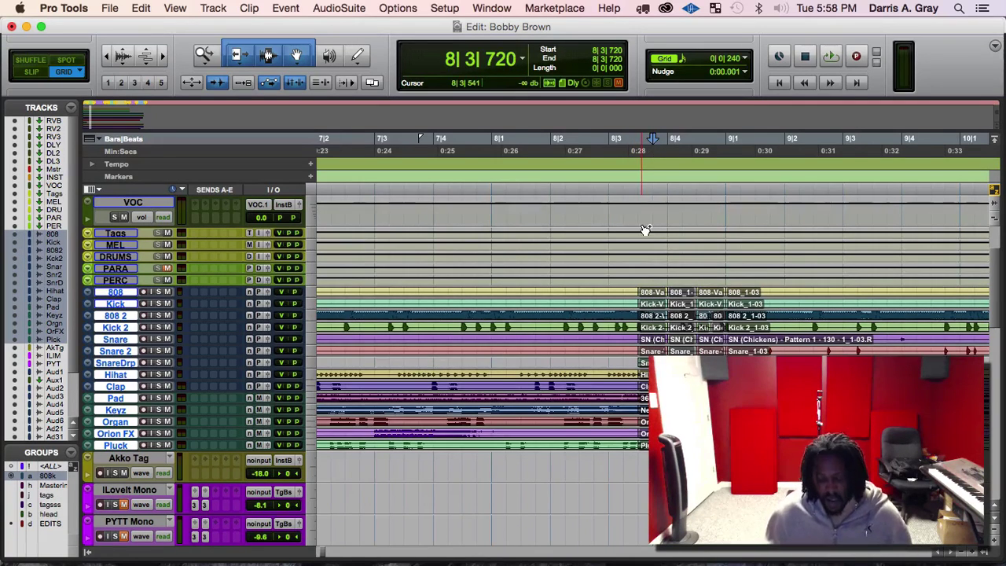
key(super+bracketleft)
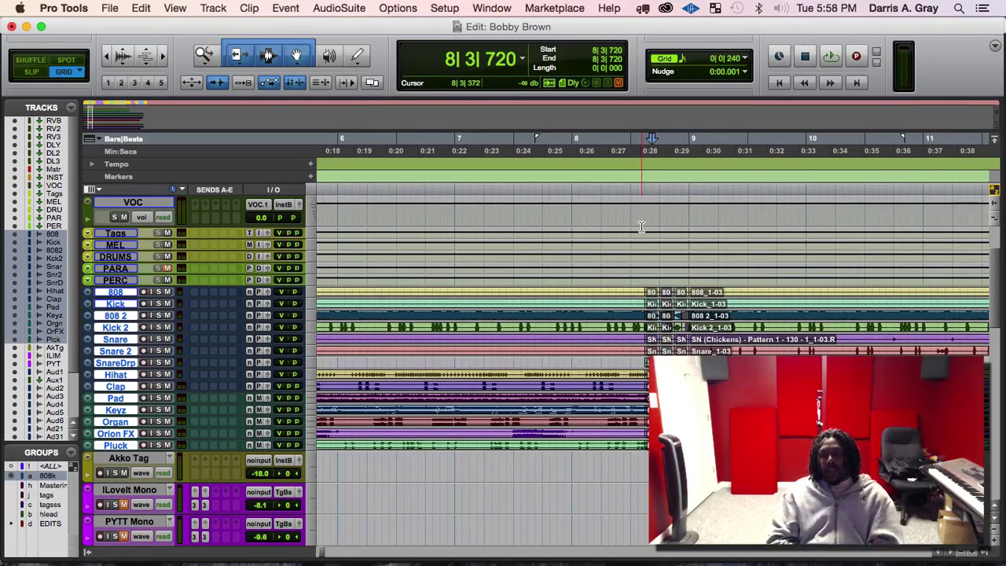